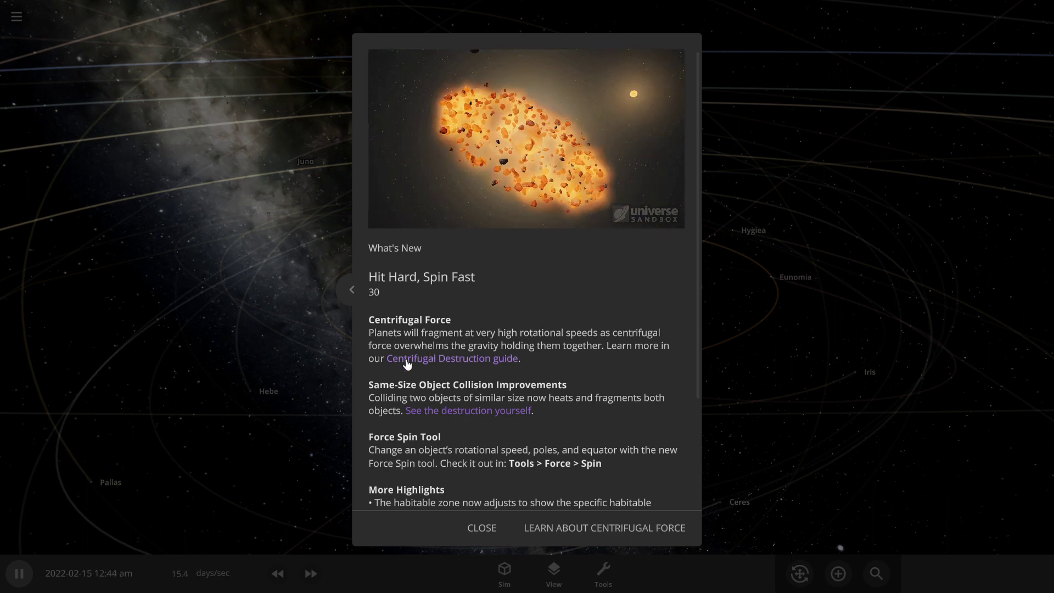
pyautogui.scroll(-2, 406, 363)
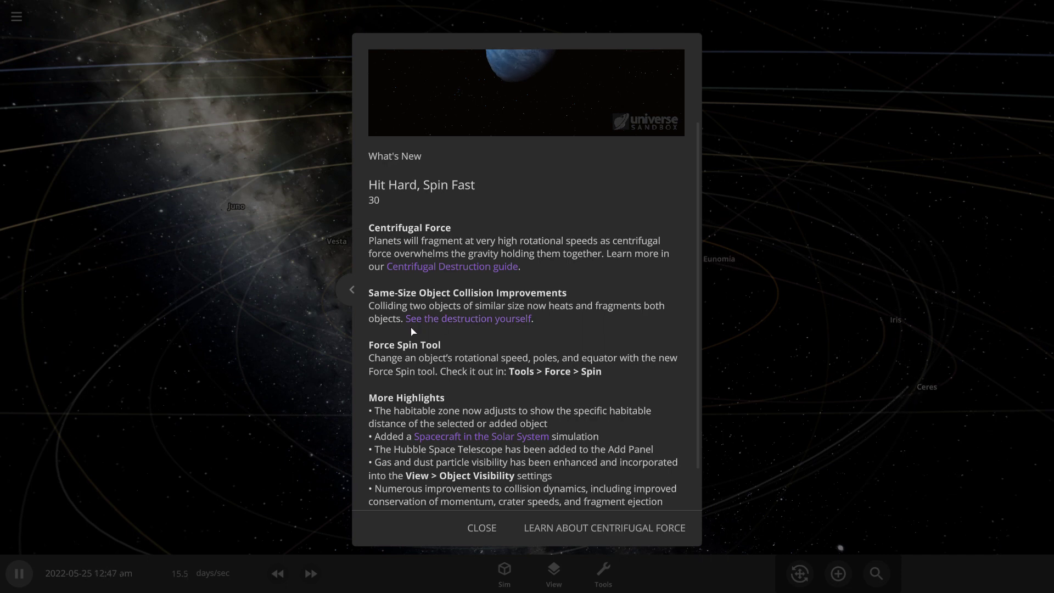
pyautogui.scroll(-1, 413, 331)
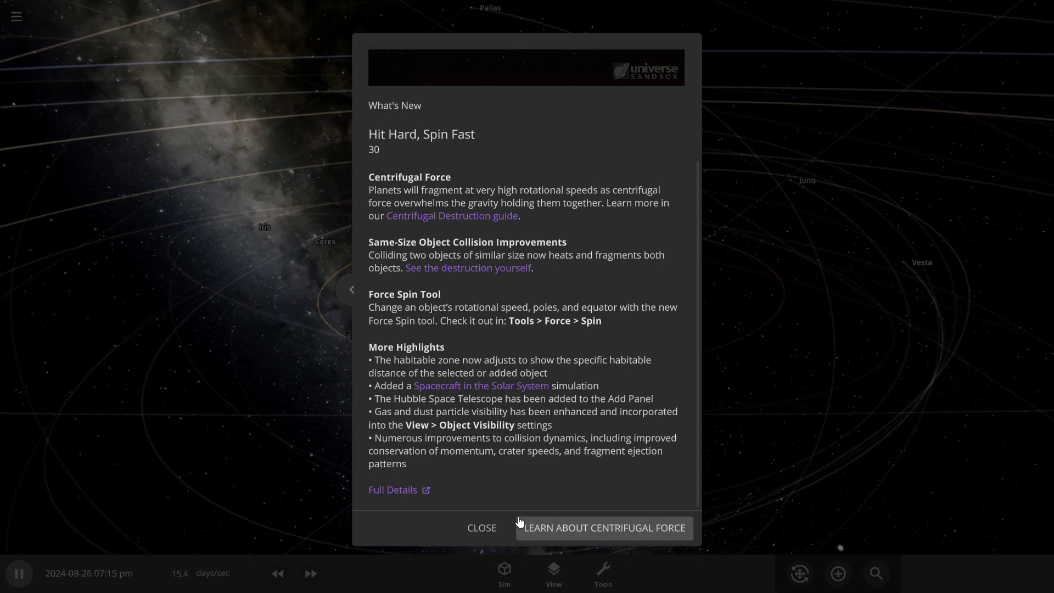
# Step: Close the What's New notes so the running solar system simulation is visible
pyautogui.click(495, 528)
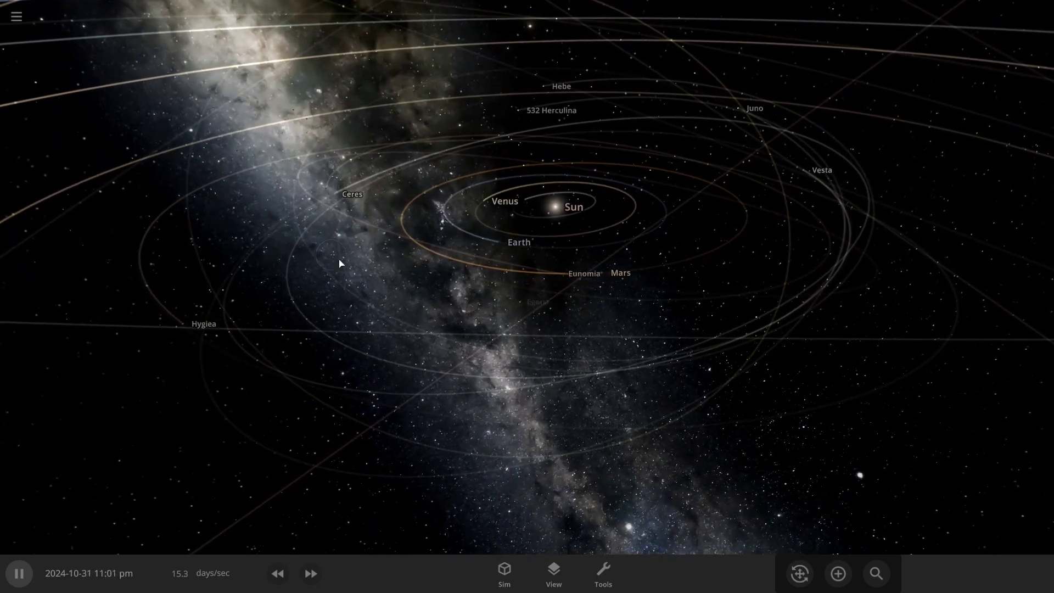
# Step: Pause the simulation and center the camera on Mars
pyautogui.press('space')
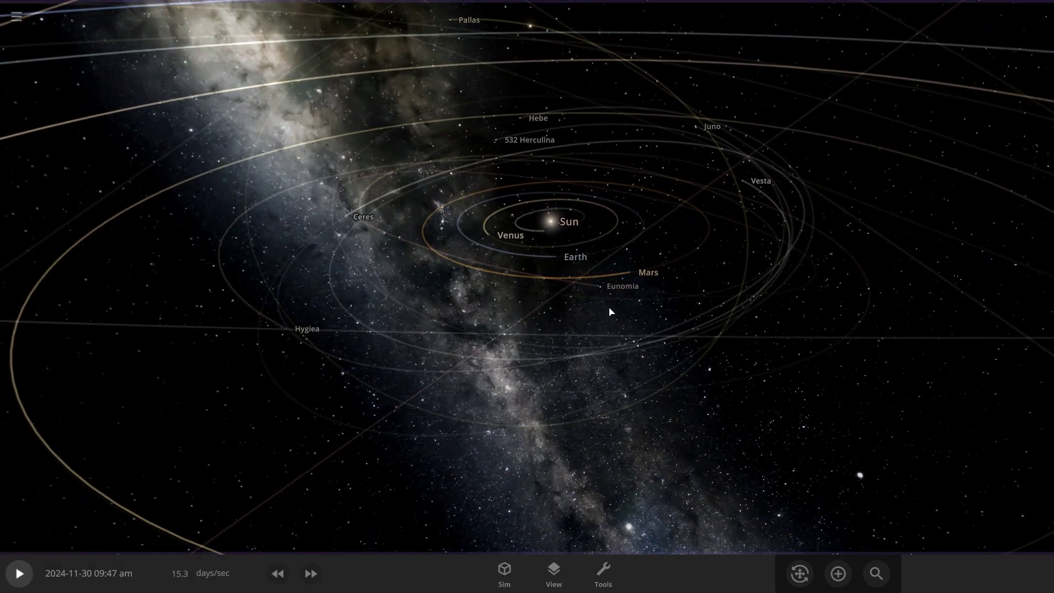
pyautogui.doubleClick(632, 269)
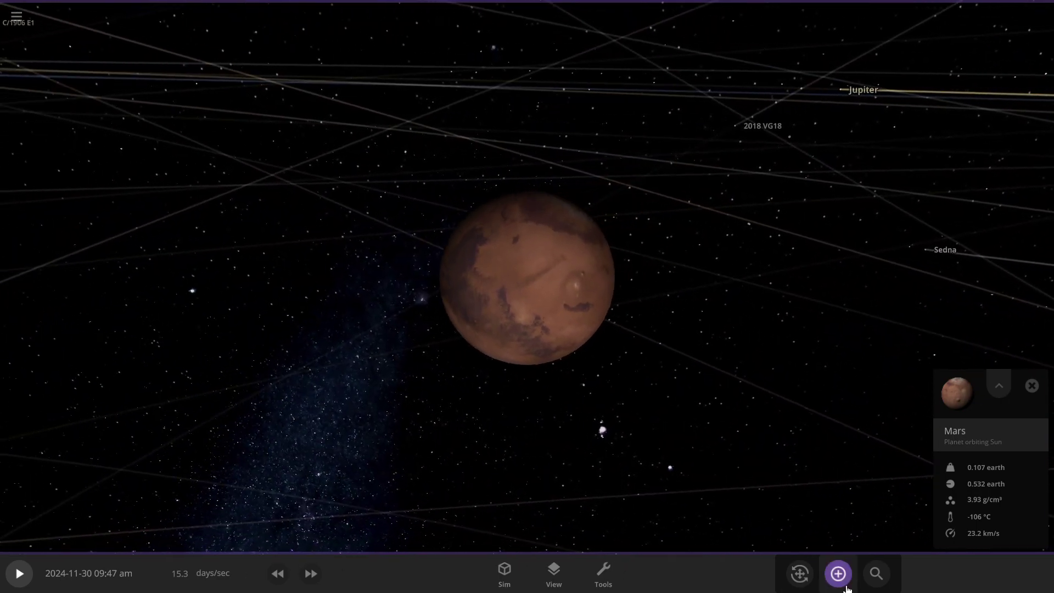
pyautogui.click(837, 574)
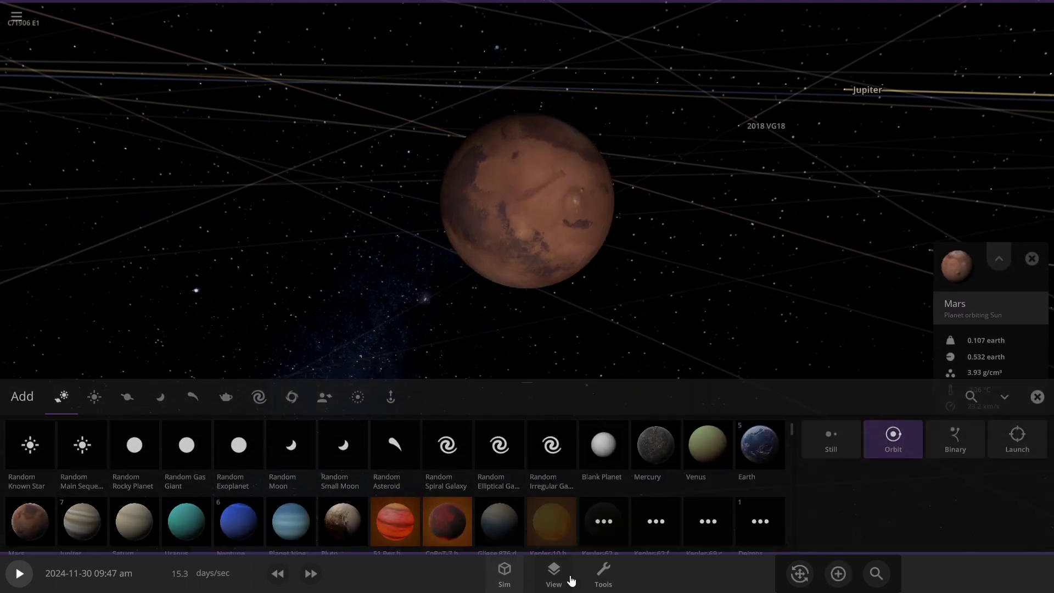
# Step: Switch lighting to Flash Light and slow time to about 23 minutes per second
pyautogui.click(556, 573)
pyautogui.click(544, 499)
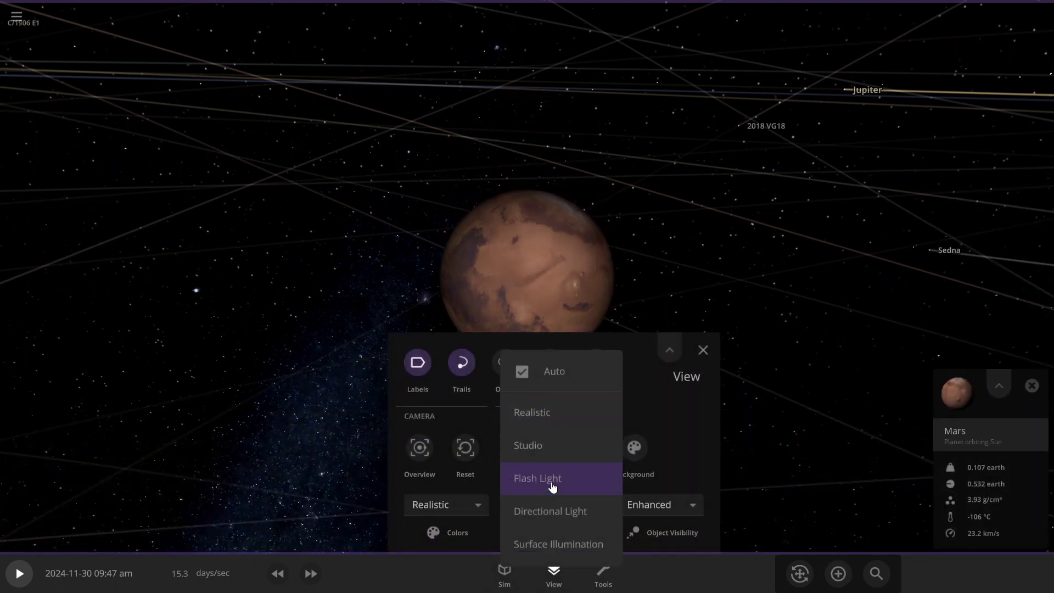
pyautogui.click(552, 487)
pyautogui.click(703, 351)
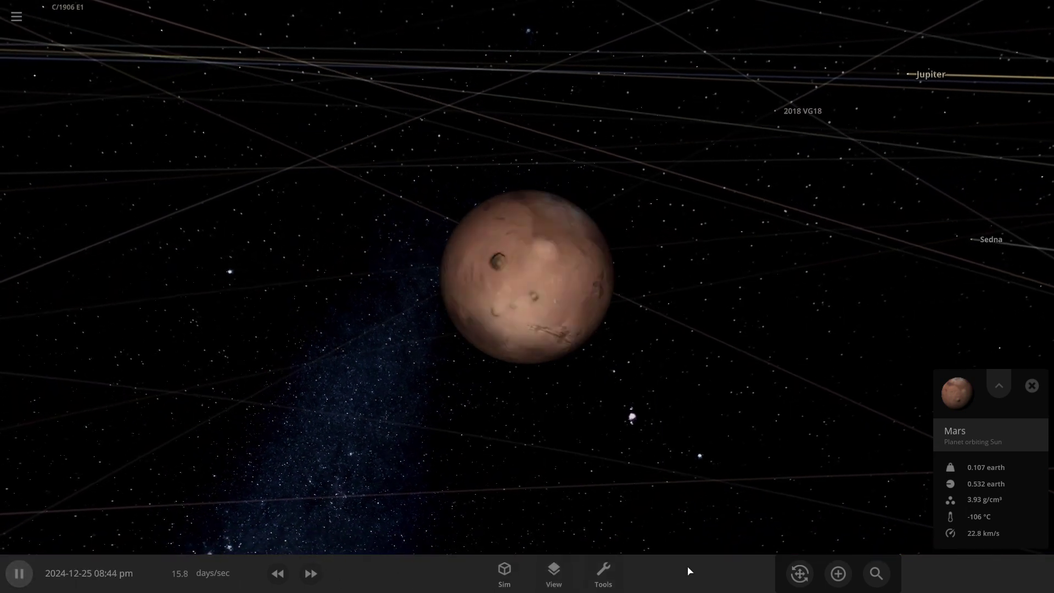
pyautogui.click(277, 573)
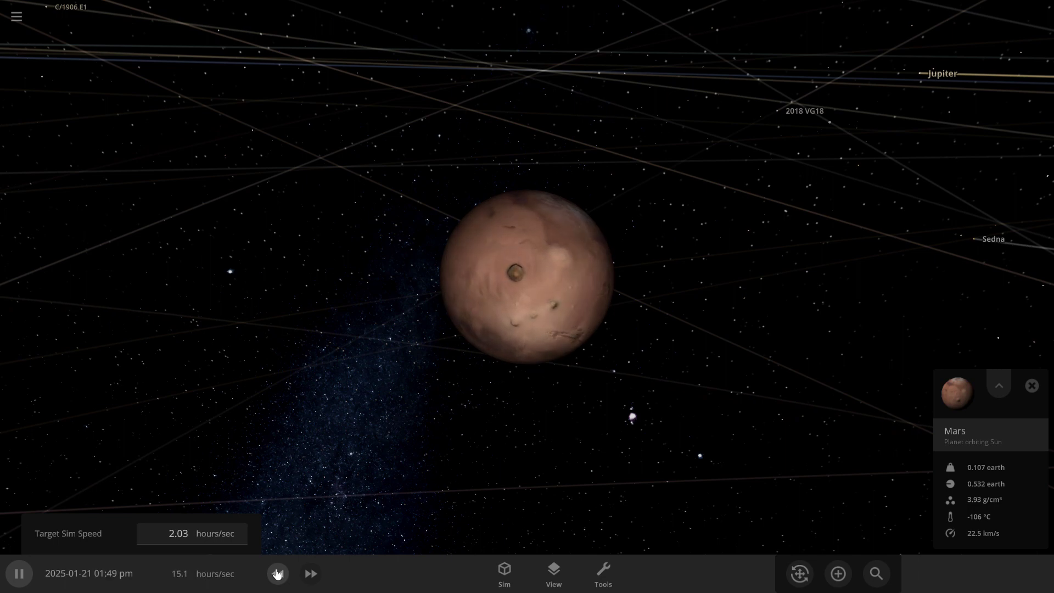
pyautogui.scroll(3, 565, 439)
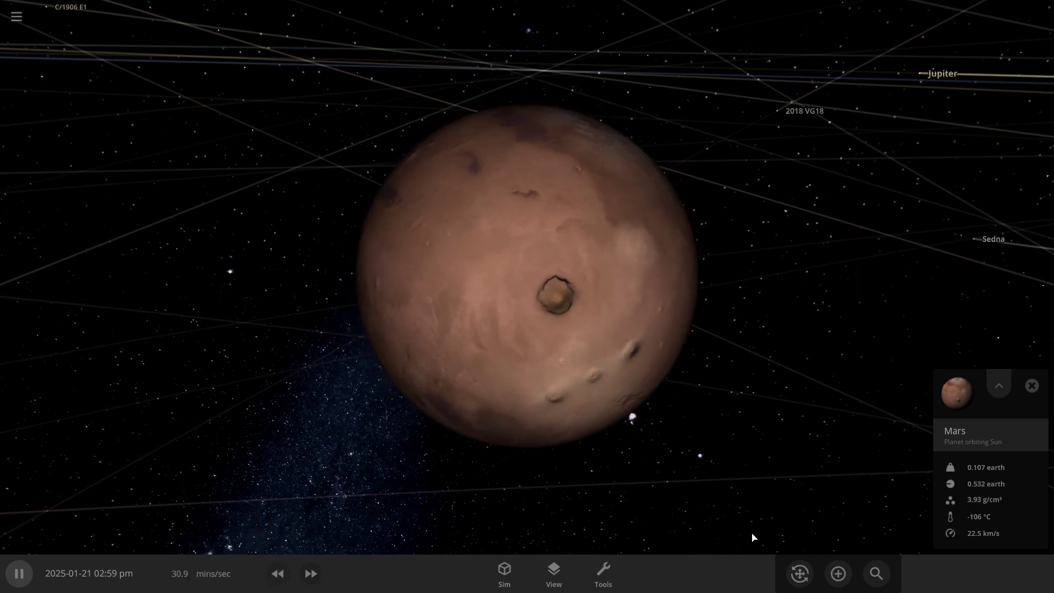
pyautogui.scroll(3, 612, 429)
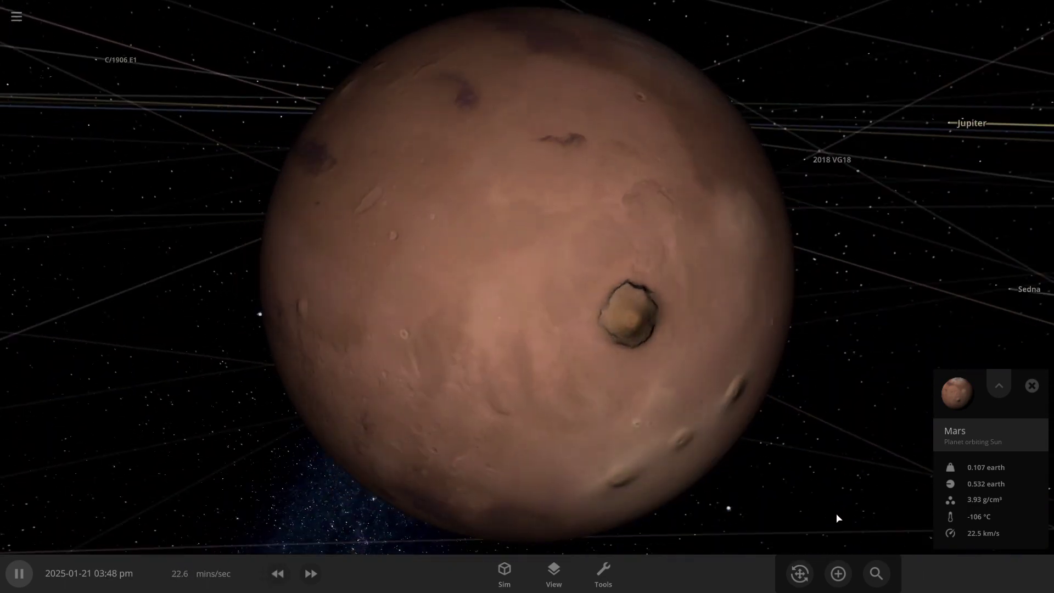
# Step: Fire Pluto at Mars in Launch mode, leaving Mars molten above 1,700 °C
pyautogui.click(837, 573)
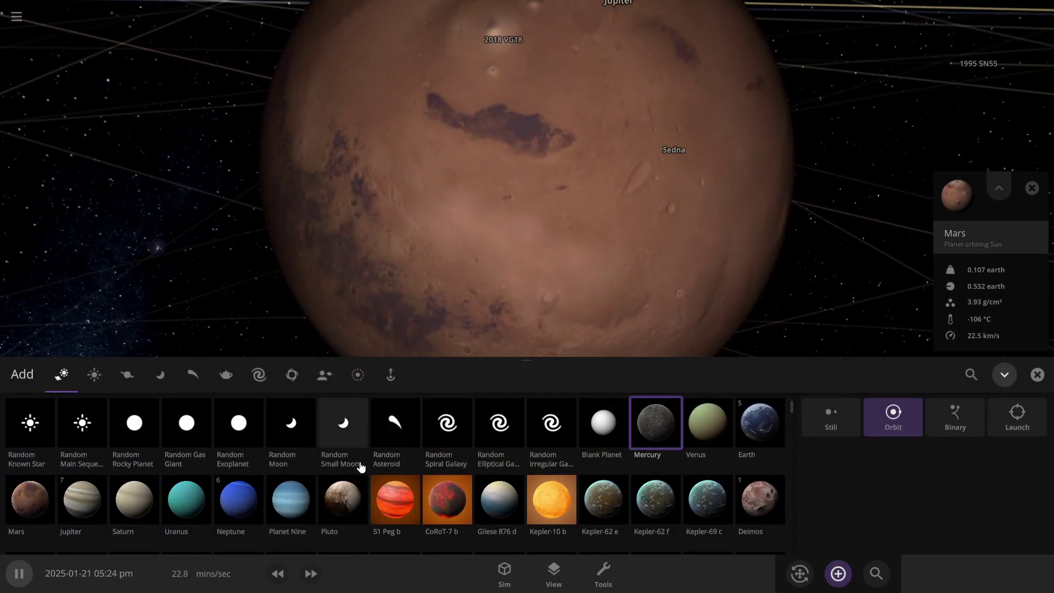
pyautogui.click(341, 498)
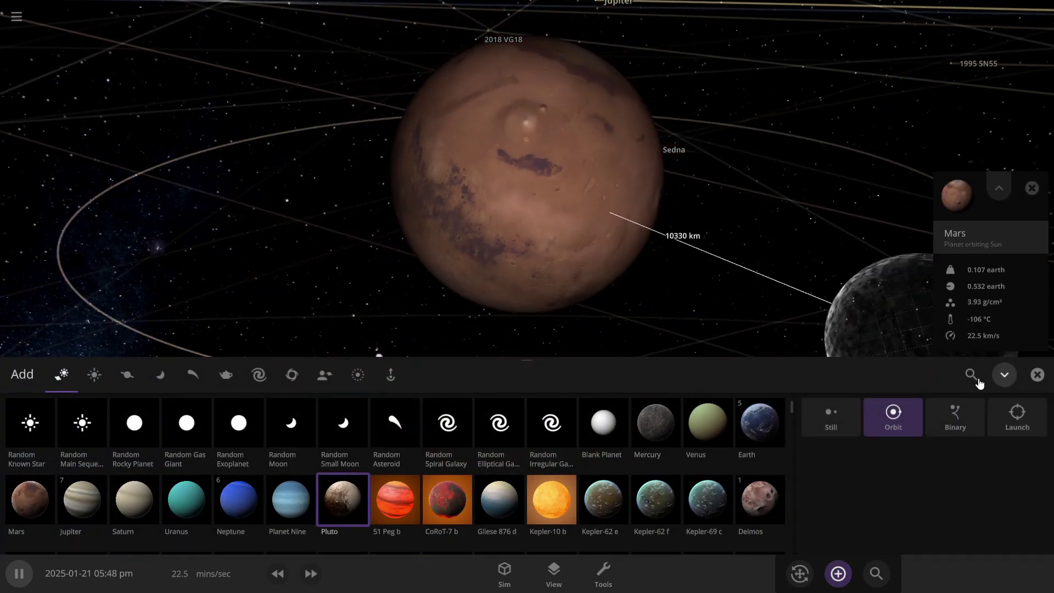
pyautogui.click(1016, 415)
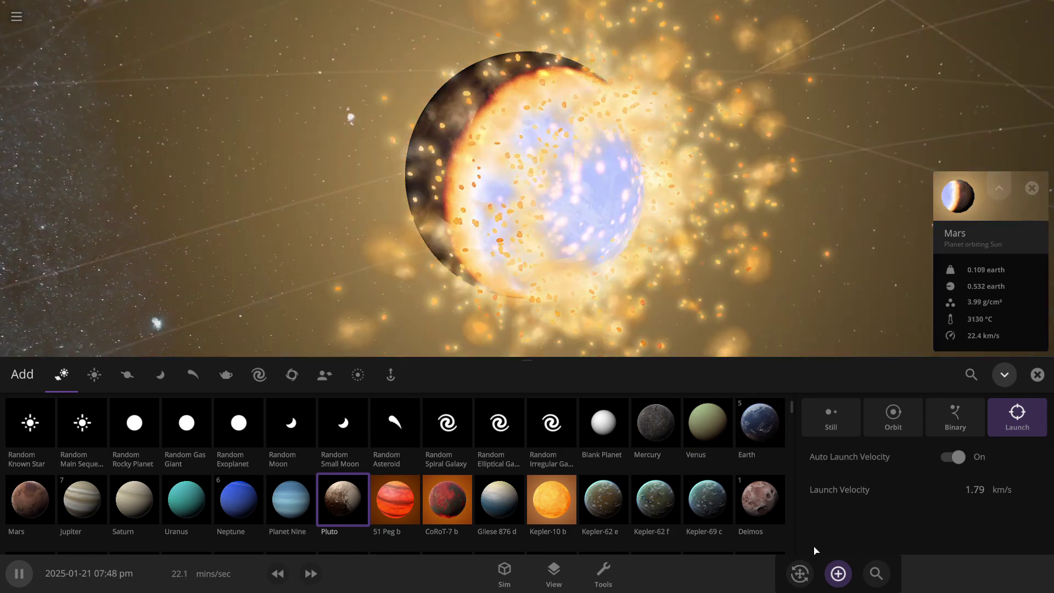
pyautogui.click(838, 573)
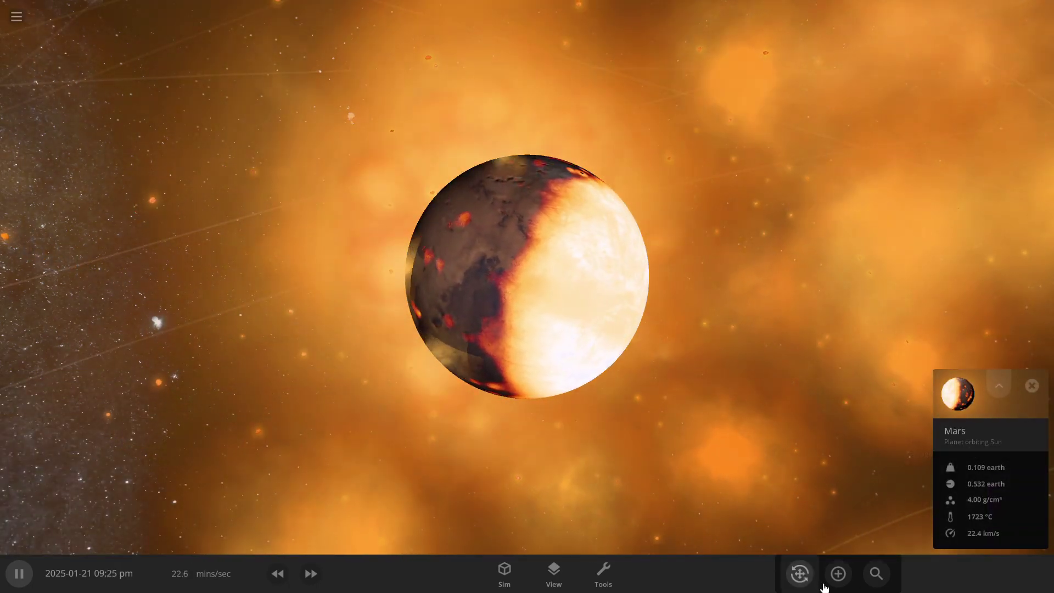
# Step: Fast-forward the simulation several speed steps from the Tools menu
pyautogui.click(553, 574)
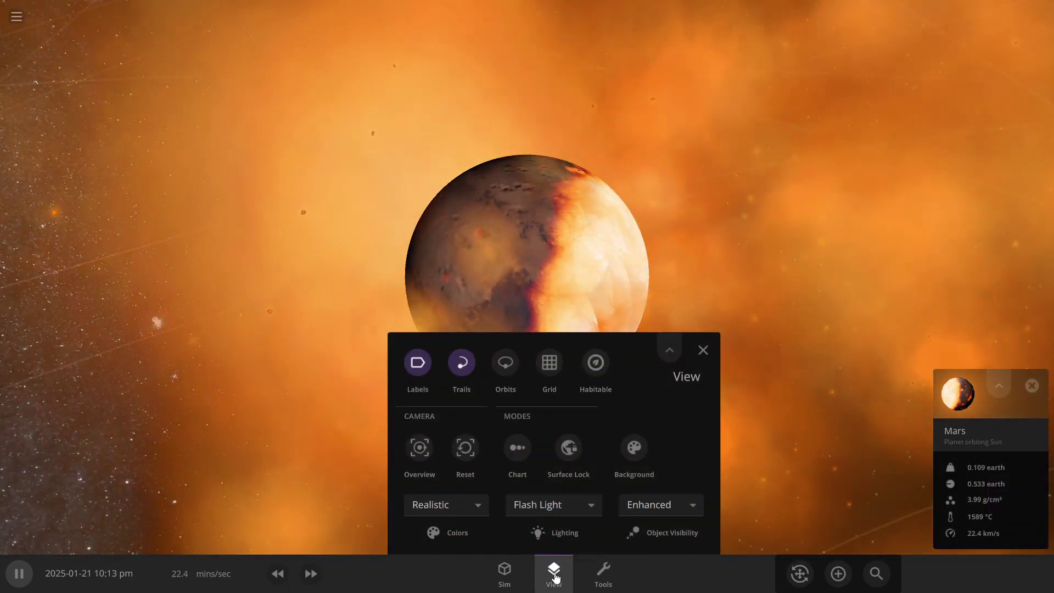
pyautogui.click(614, 570)
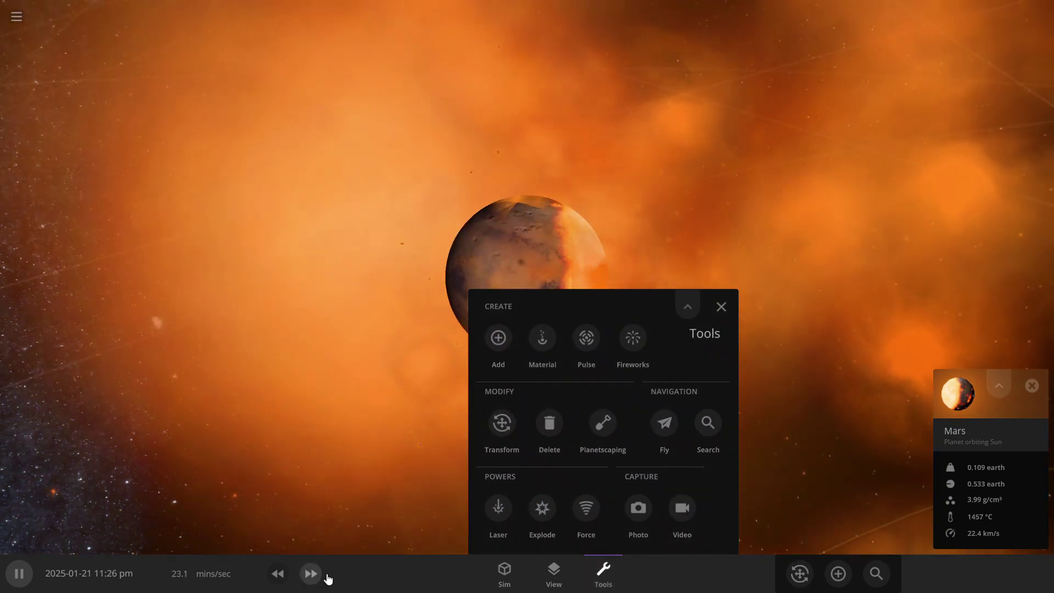
pyautogui.click(327, 578)
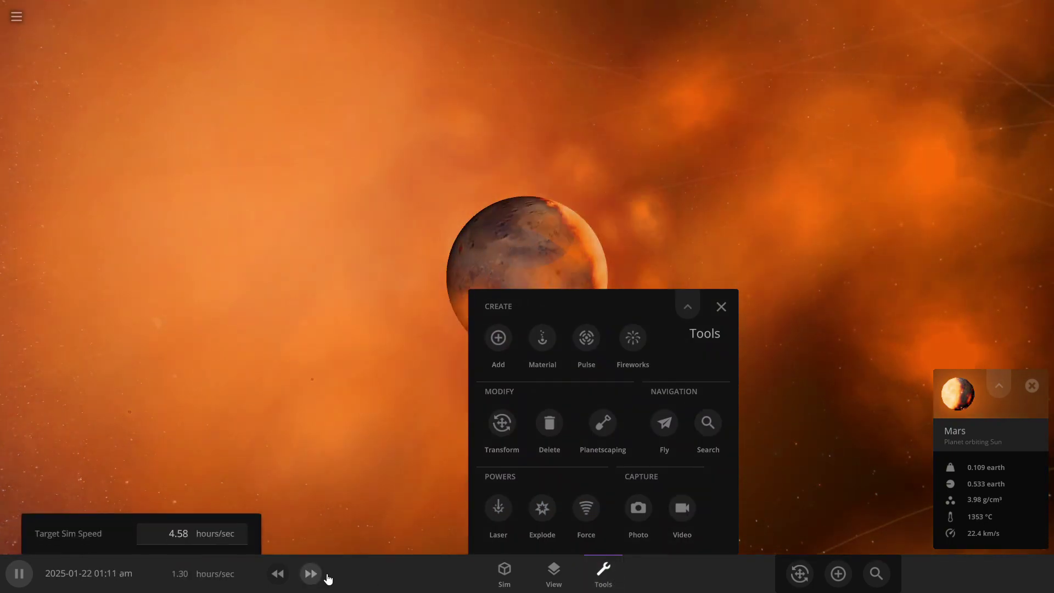
pyautogui.click(312, 573)
pyautogui.click(311, 574)
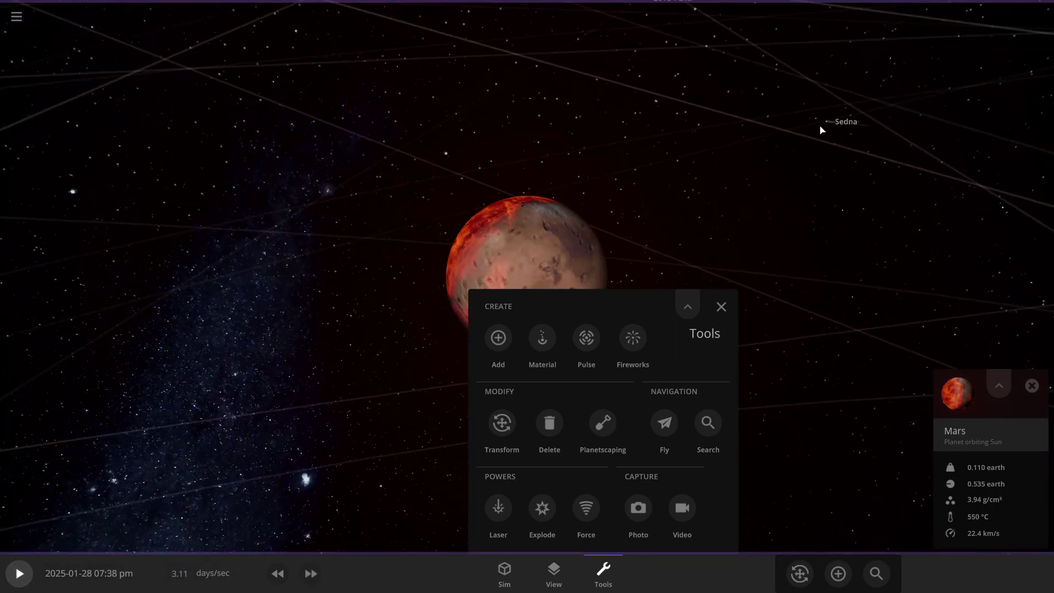
pyautogui.scroll(5, 823, 123)
pyautogui.click(728, 300)
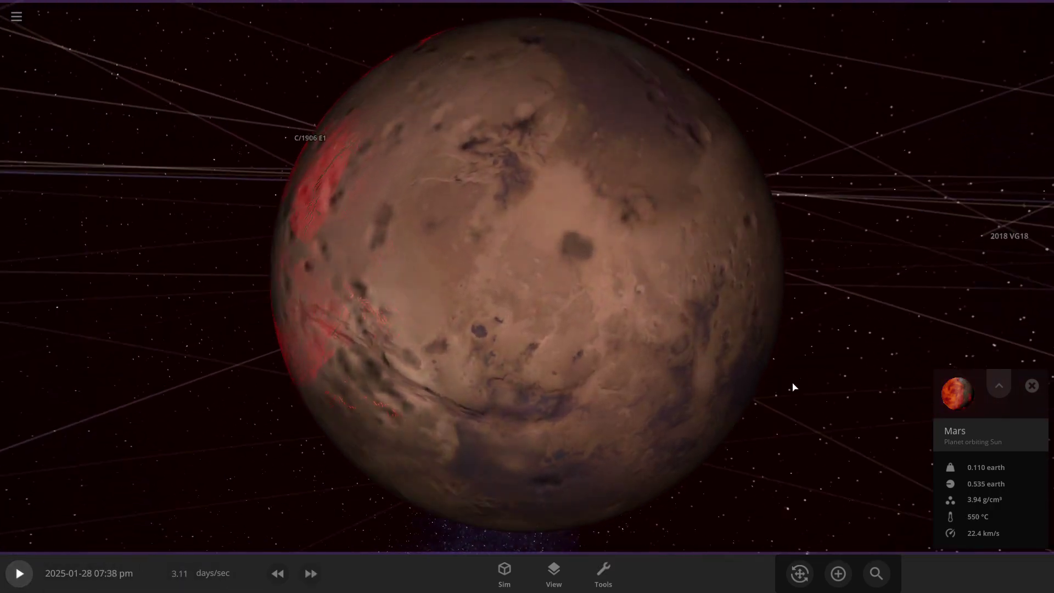
pyautogui.scroll(5, 793, 384)
pyautogui.scroll(-5, 681, 429)
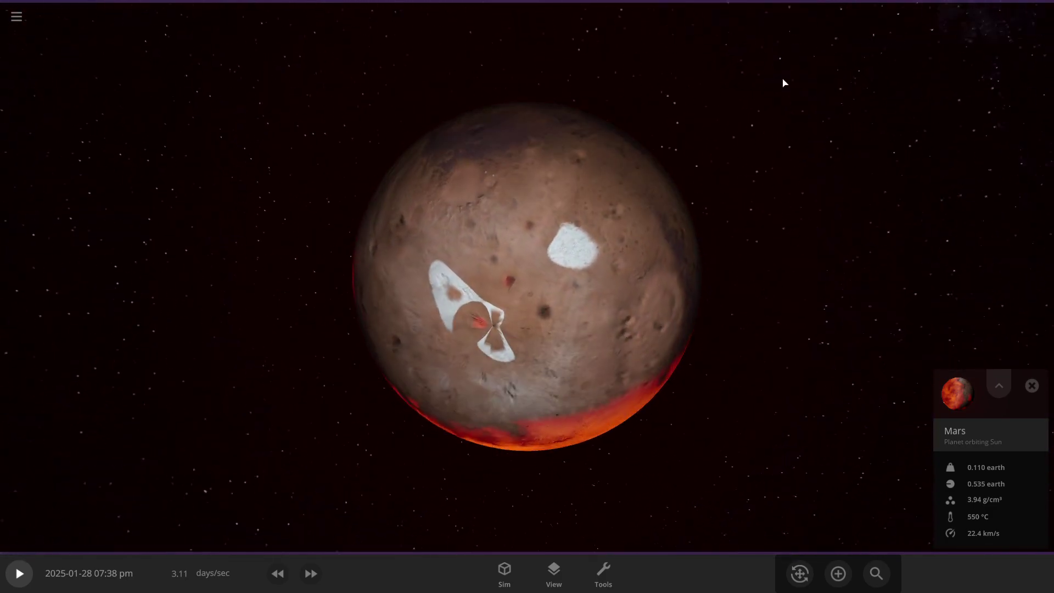
# Step: Run time until Mars cools to about 157 °C, then slow to hours per second
pyautogui.moveTo(486, 102)
pyautogui.mouseDown()
pyautogui.moveTo(409, 182)
pyautogui.moveTo(505, 287)
pyautogui.moveTo(362, 538)
pyautogui.mouseUp()
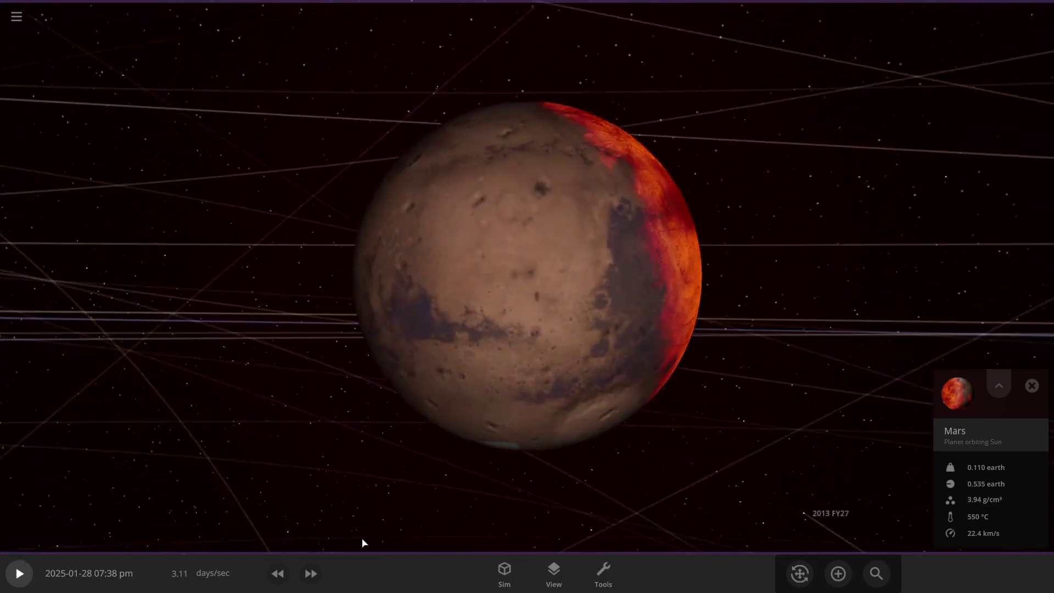
pyautogui.click(32, 577)
pyautogui.click(310, 574)
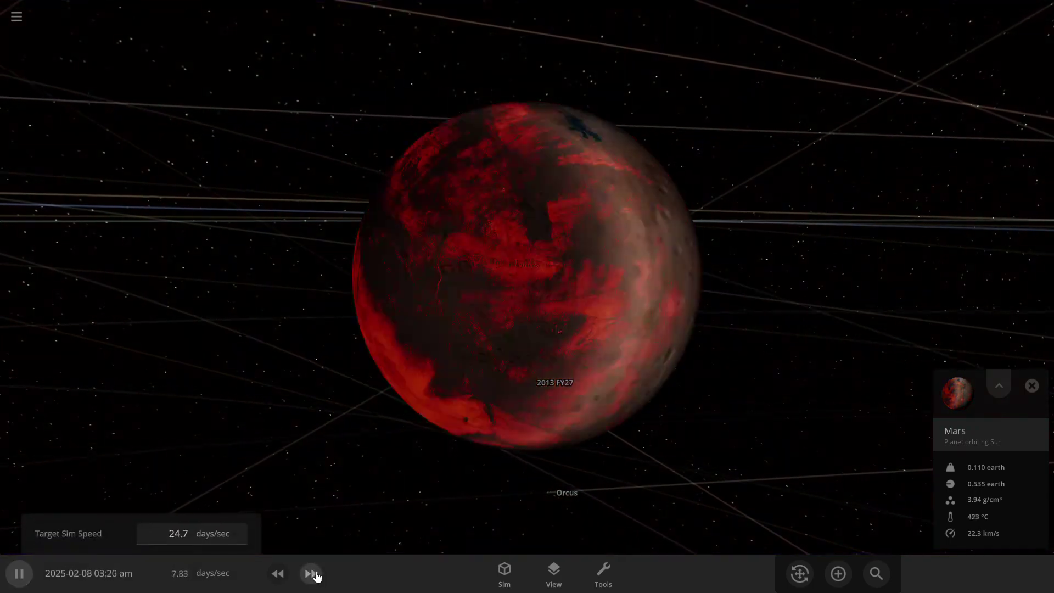
pyautogui.click(311, 573)
pyautogui.click(277, 574)
pyautogui.click(277, 574)
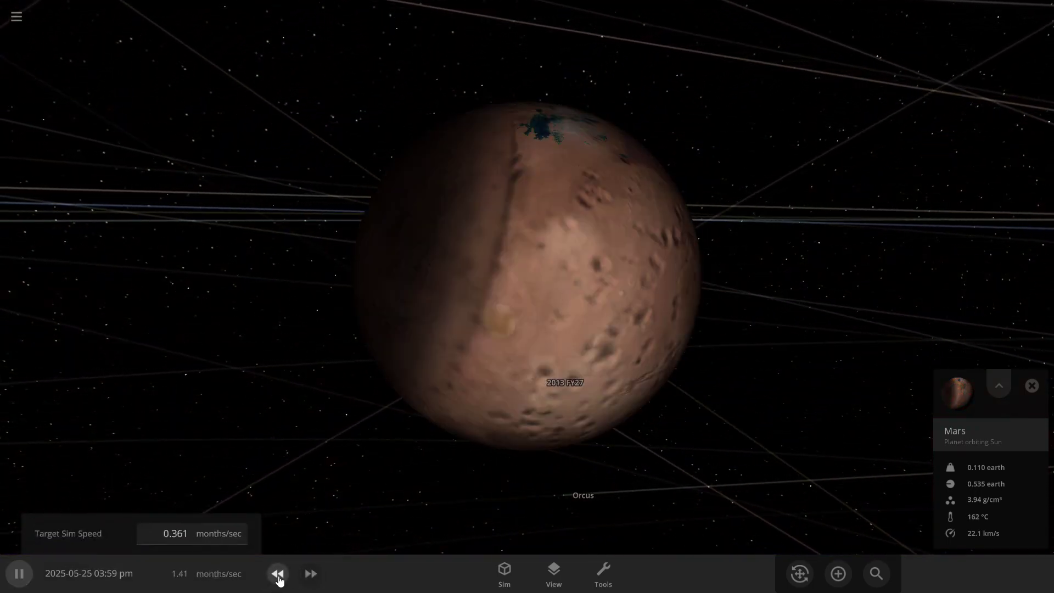
pyautogui.click(277, 573)
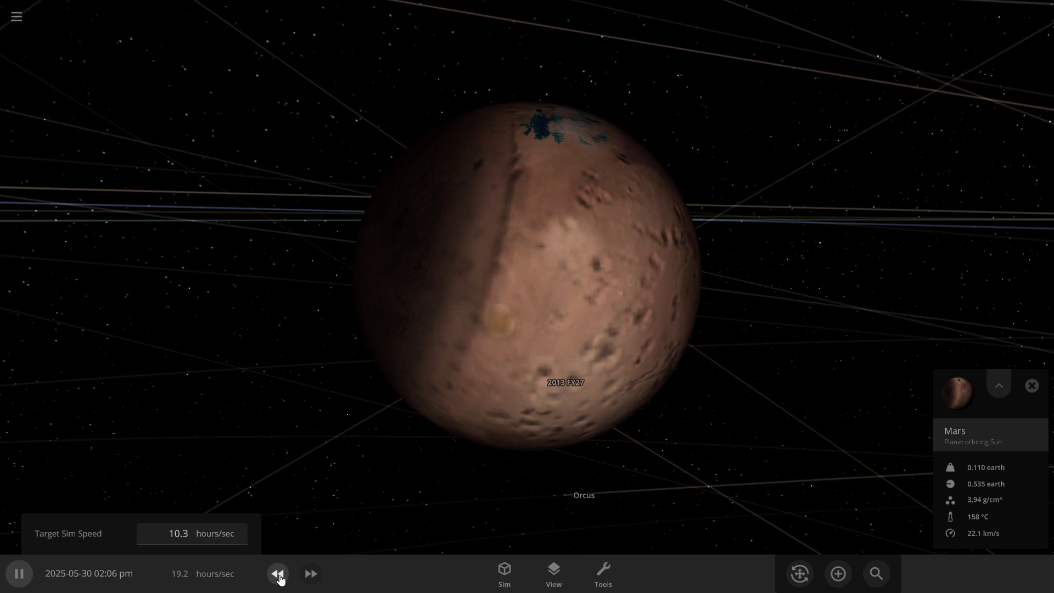
pyautogui.click(278, 574)
pyautogui.moveTo(964, 266); pyautogui.dragTo(795, 571)
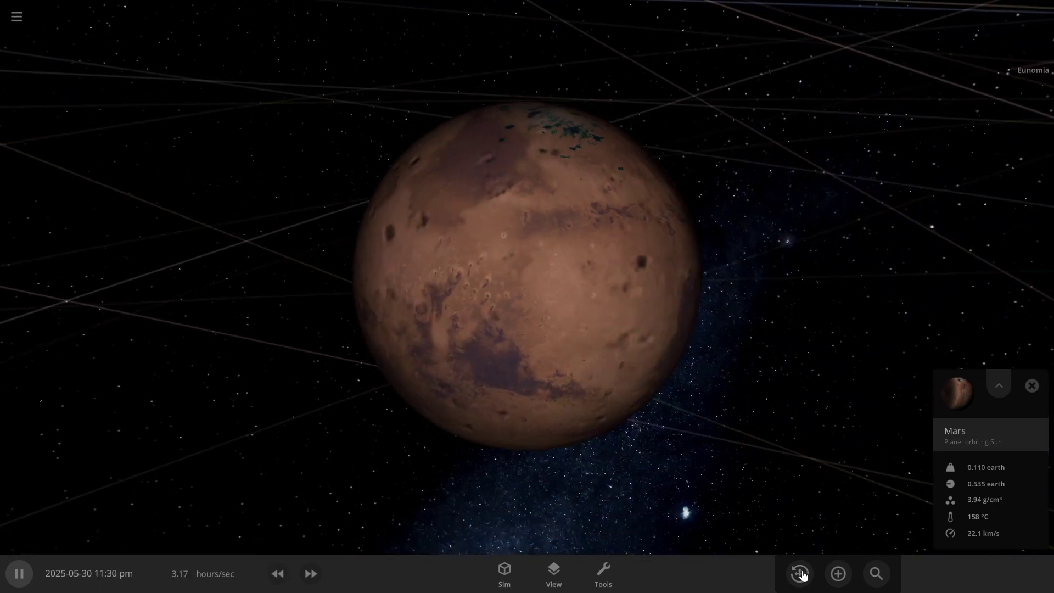
pyautogui.click(838, 574)
pyautogui.click(603, 573)
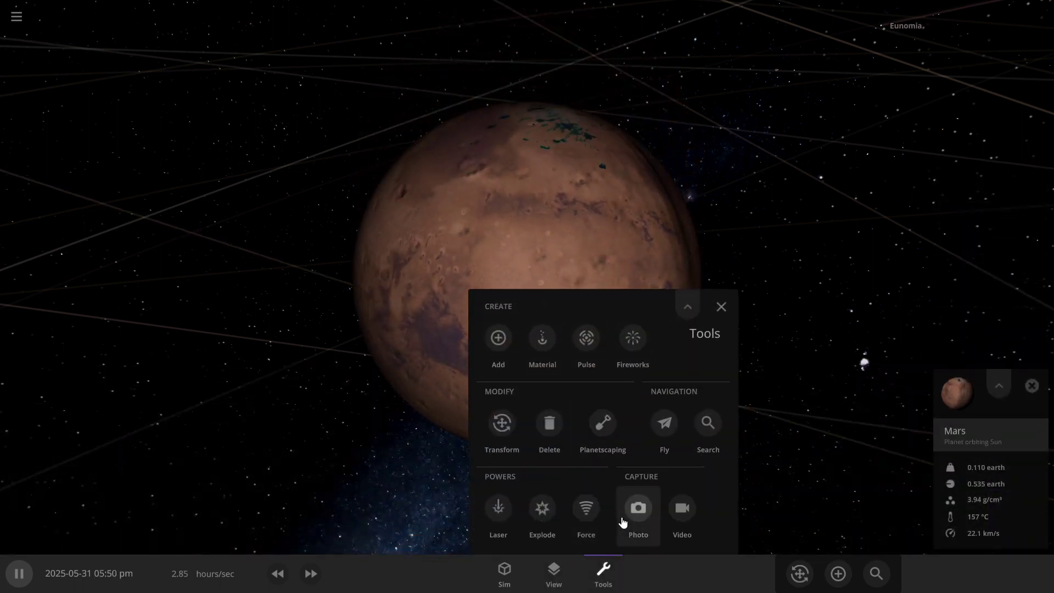
# Step: Drag a Spin force across Mars and resume until it passes 1,700 °C, shedding fragments
pyautogui.click(589, 510)
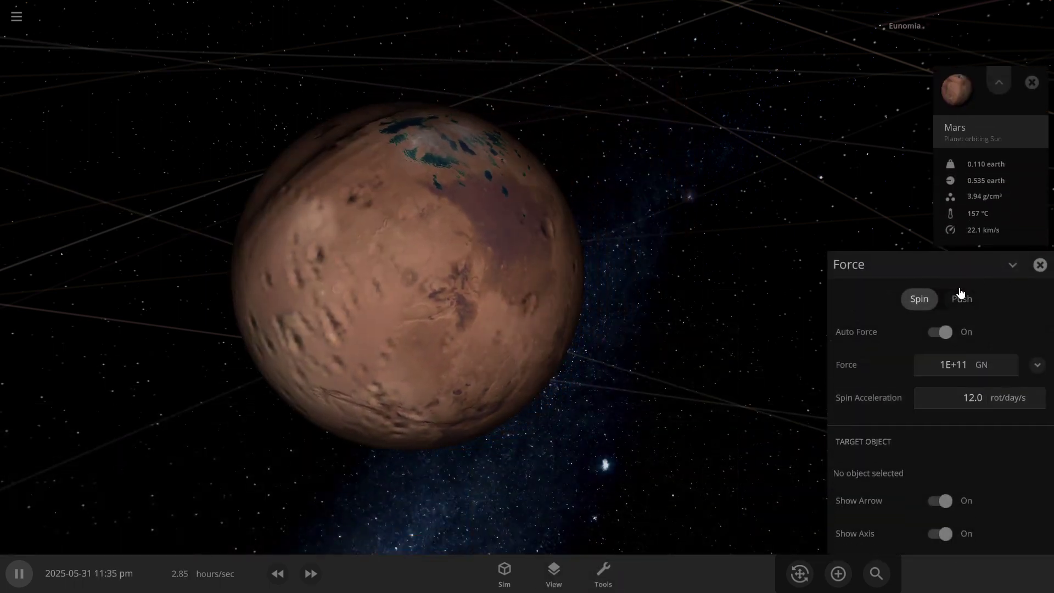
pyautogui.click(445, 296)
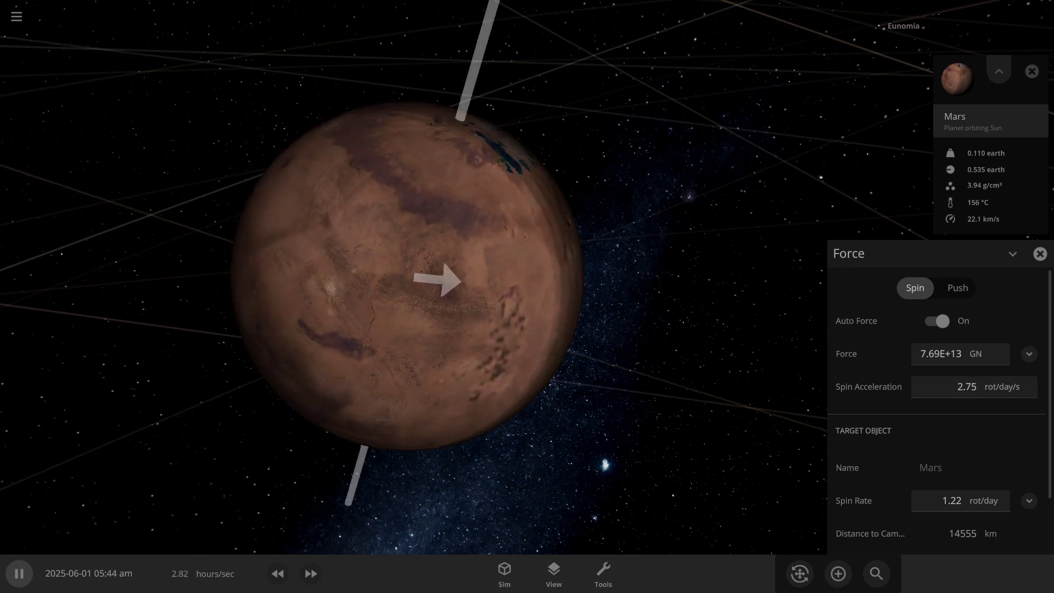
pyautogui.moveTo(476, 304); pyautogui.dragTo(504, 353)
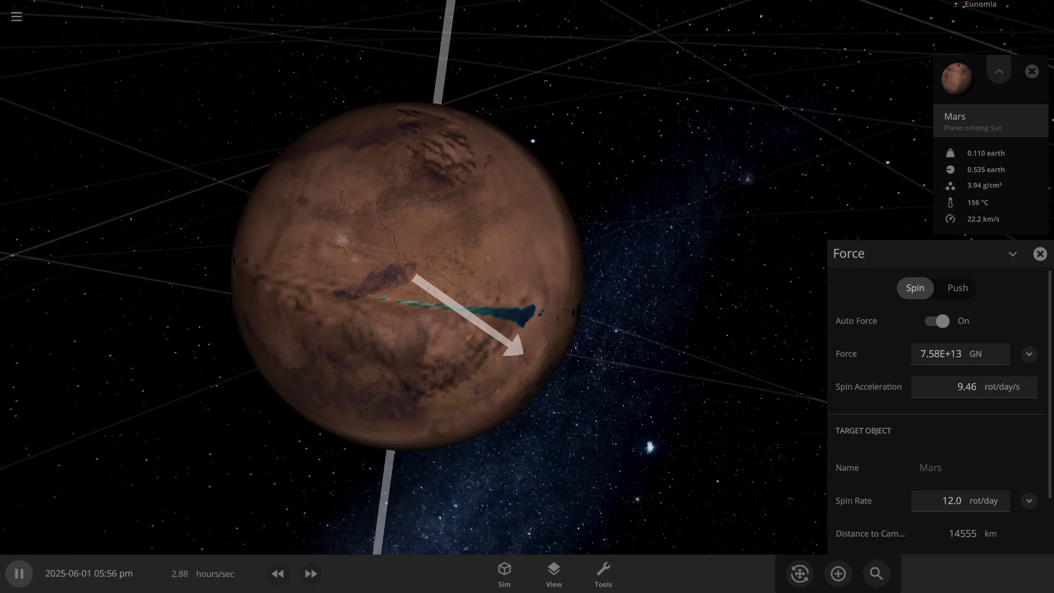
pyautogui.scroll(-3, 524, 358)
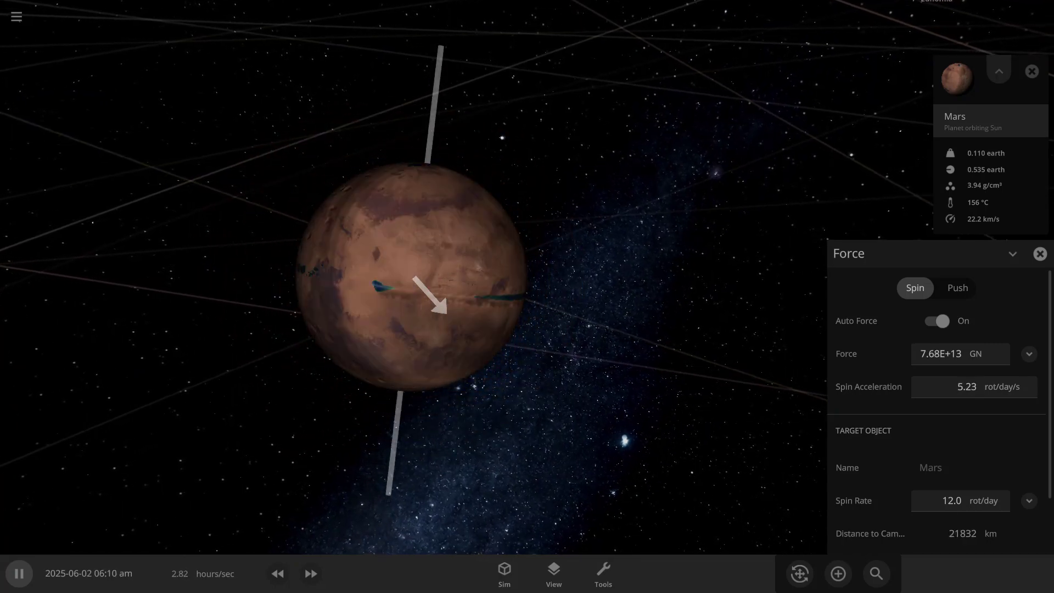
pyautogui.press('space')
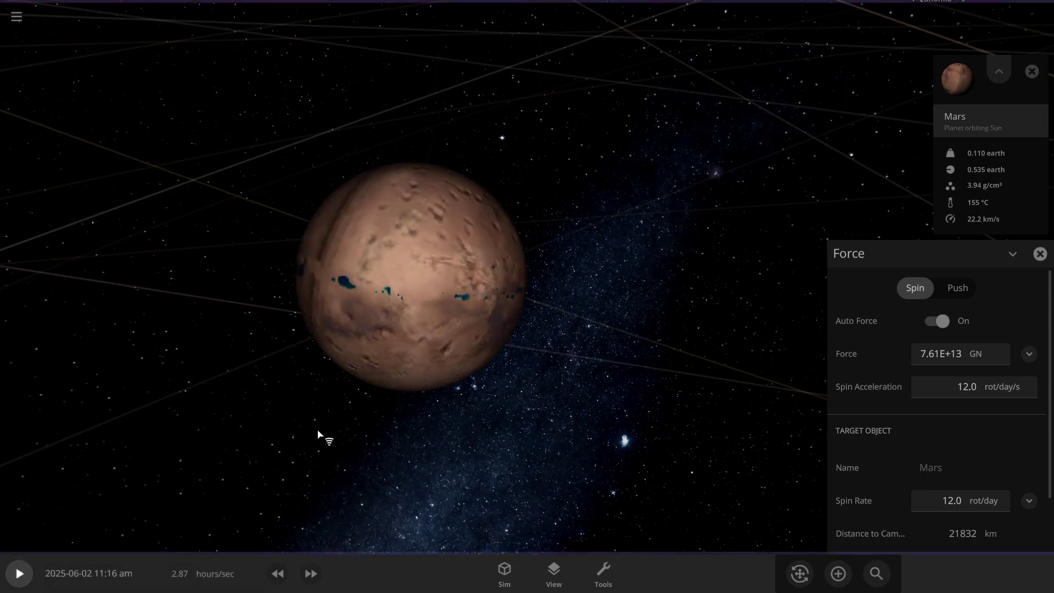
pyautogui.scroll(2, 505, 437)
pyautogui.scroll(3, 505, 438)
pyautogui.moveTo(421, 278)
pyautogui.mouseDown()
pyautogui.moveTo(754, 280)
pyautogui.moveTo(446, 433)
pyautogui.mouseUp()
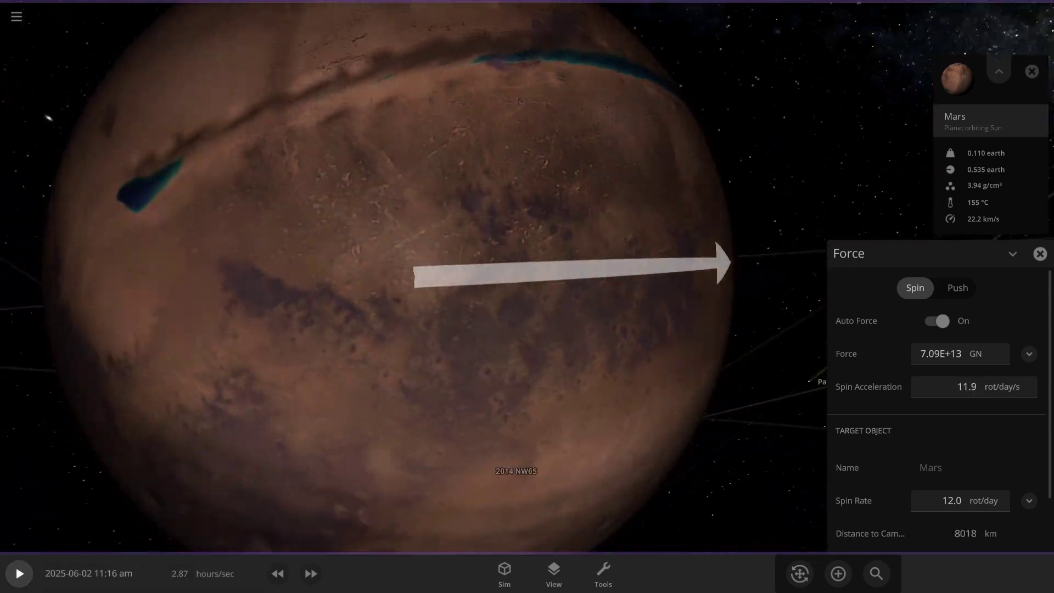
pyautogui.scroll(-3, 242, 538)
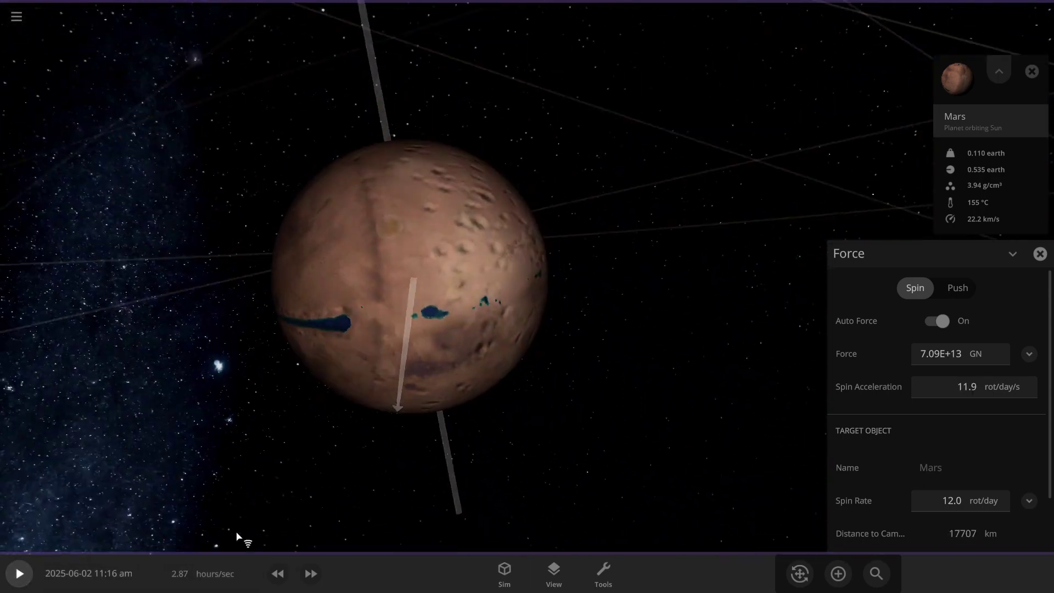
pyautogui.click(10, 575)
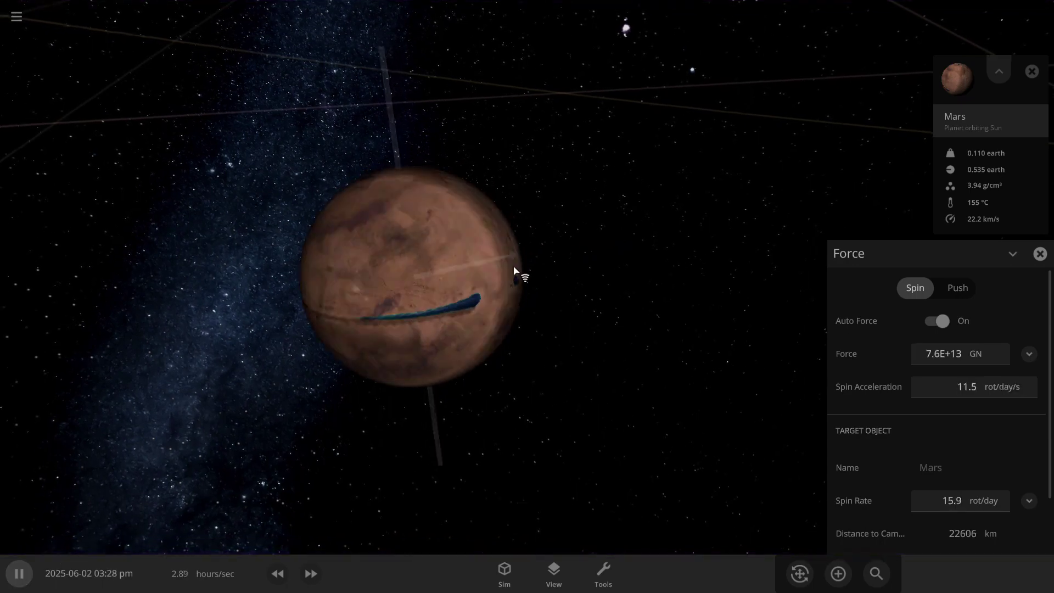
pyautogui.scroll(-2, 682, 322)
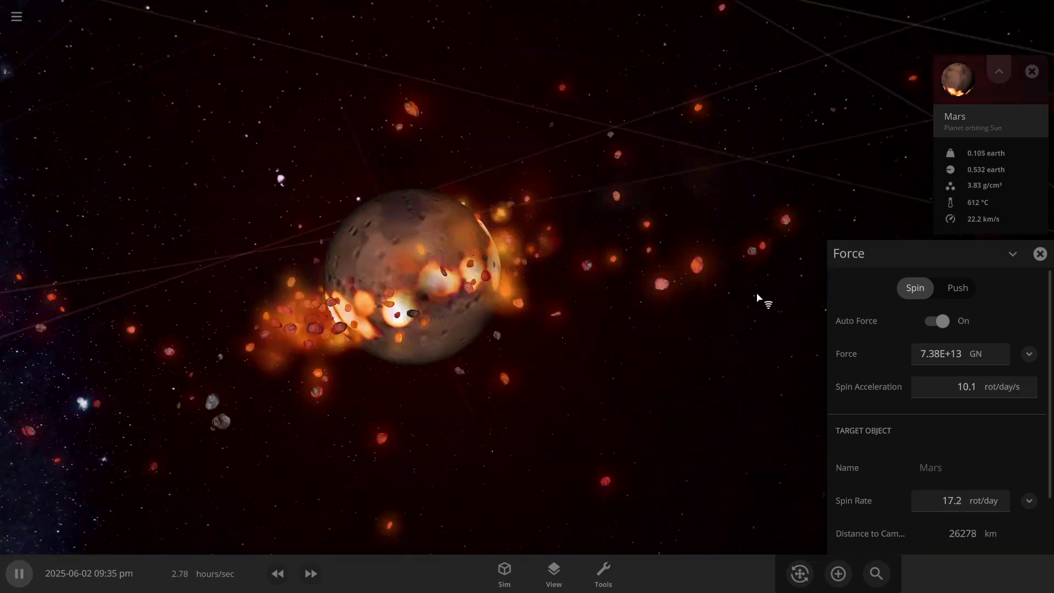
pyautogui.moveTo(670, 327); pyautogui.dragTo(307, 404)
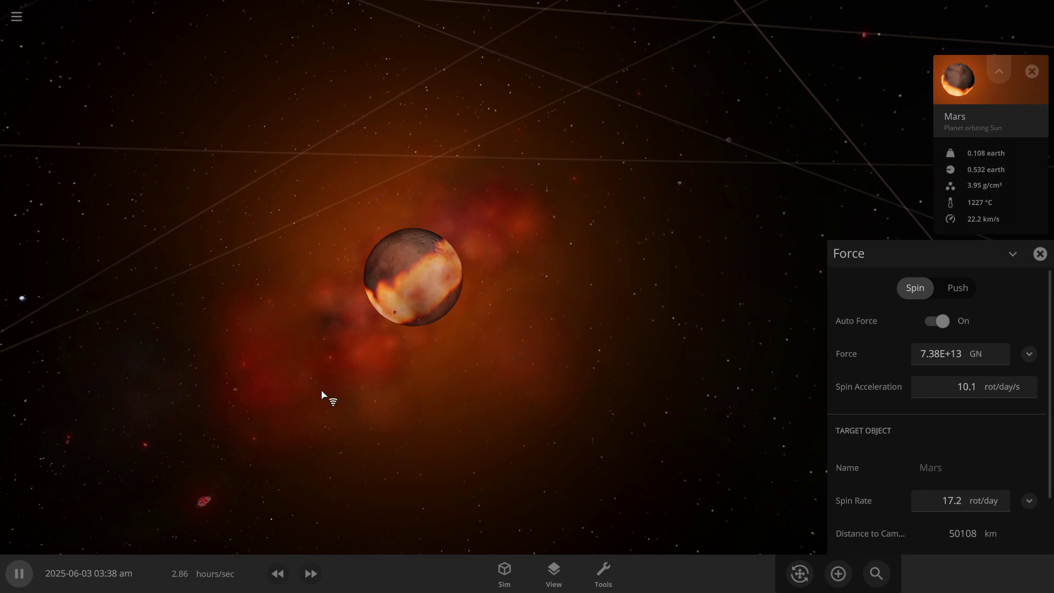
pyautogui.scroll(3, 306, 404)
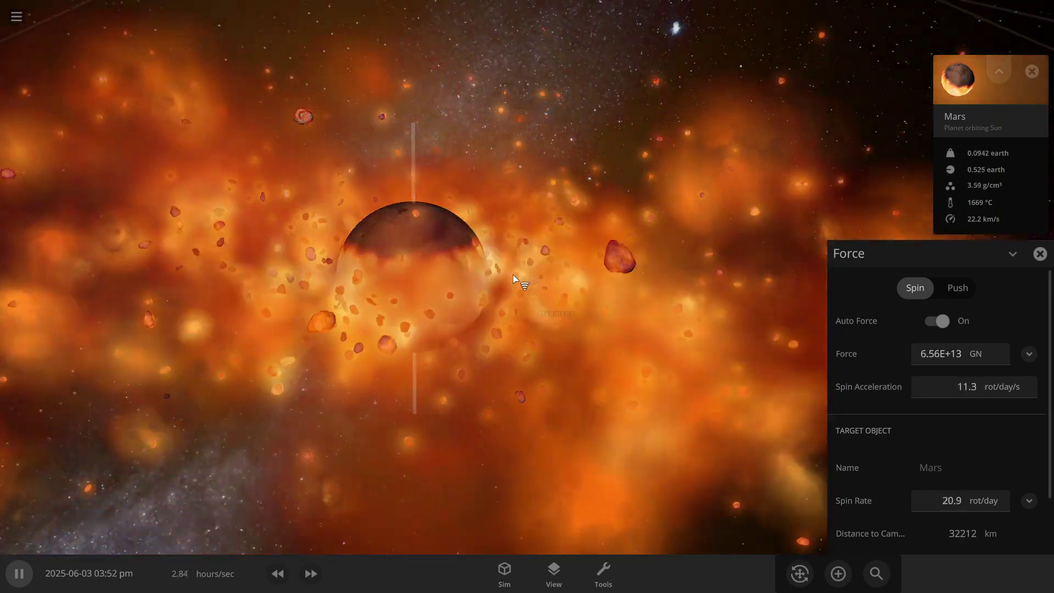
pyautogui.scroll(-5, 513, 274)
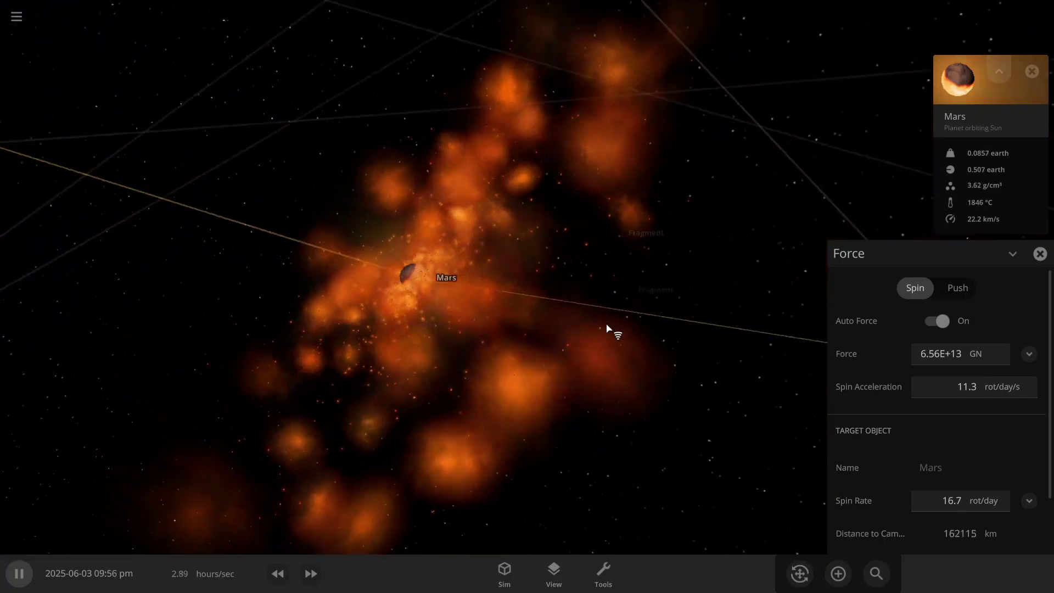
pyautogui.scroll(5, 607, 330)
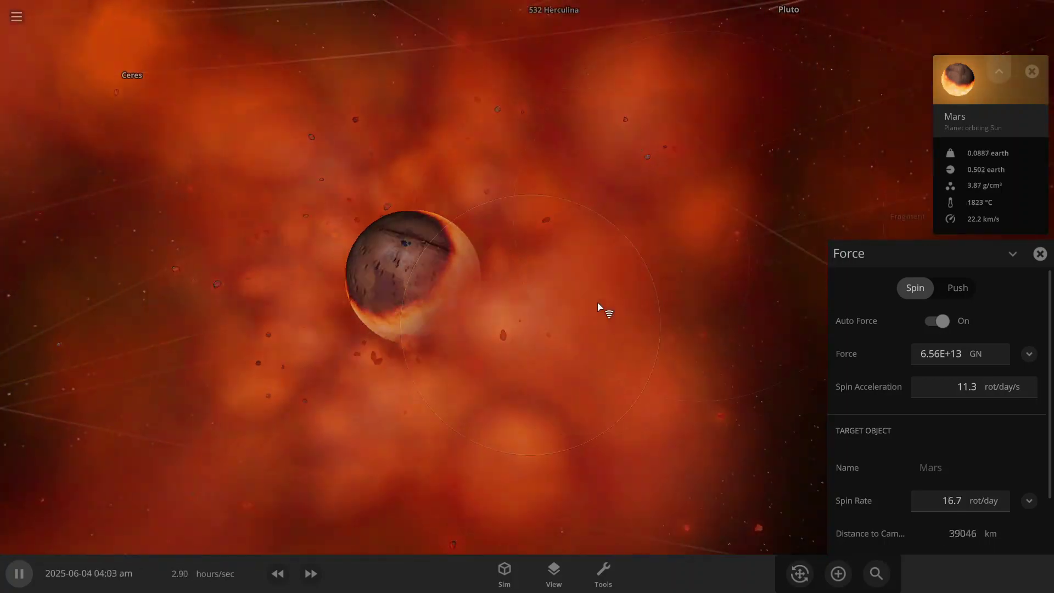
pyautogui.scroll(-2, 599, 308)
# Step: Remove the spin force and show Mars's full properties on the Actions tab
pyautogui.click(1040, 254)
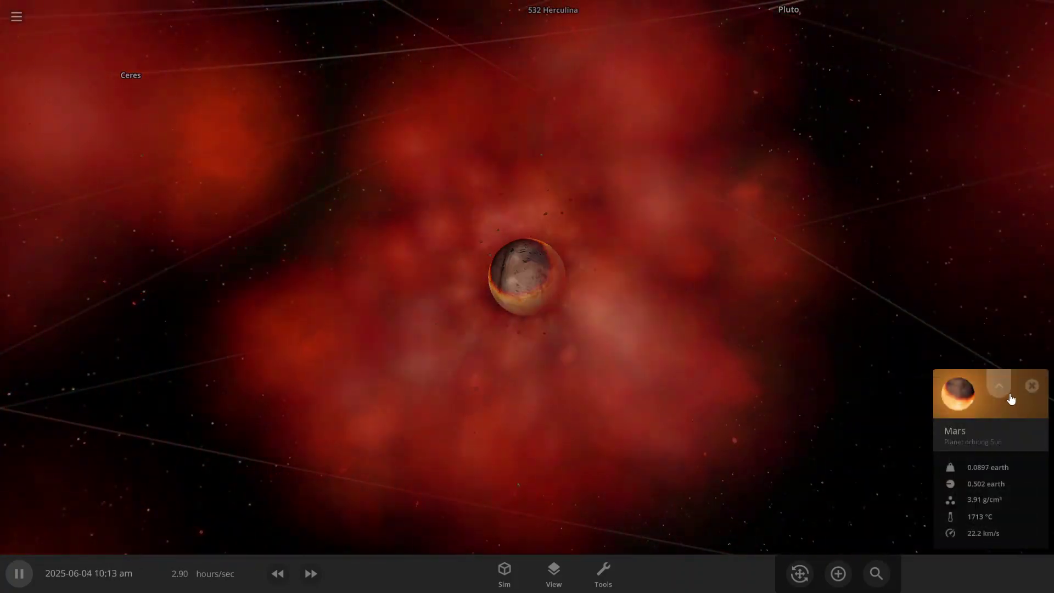
pyautogui.click(998, 385)
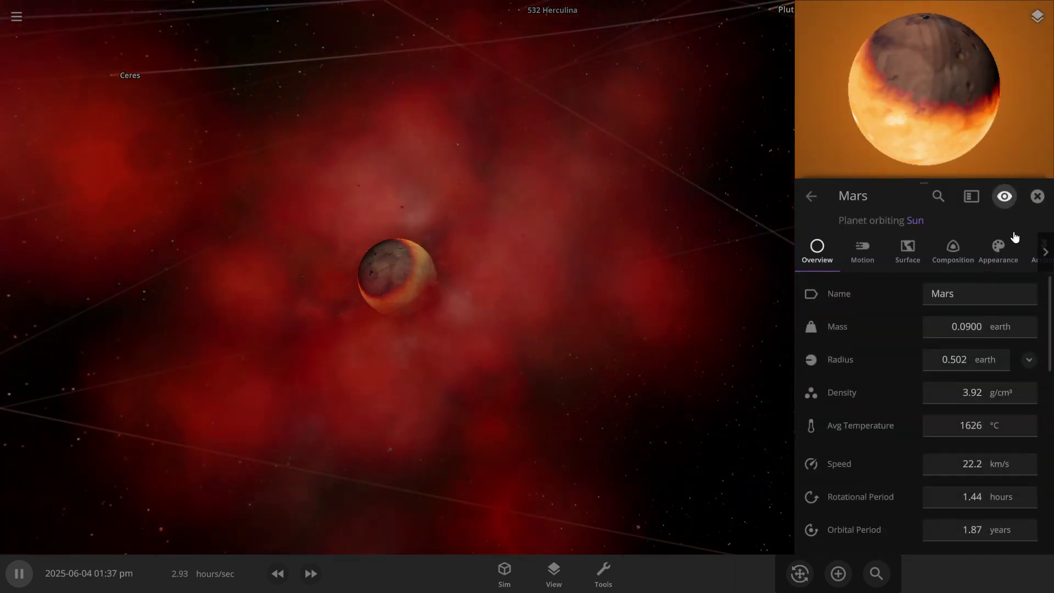
pyautogui.click(1029, 247)
pyautogui.click(837, 437)
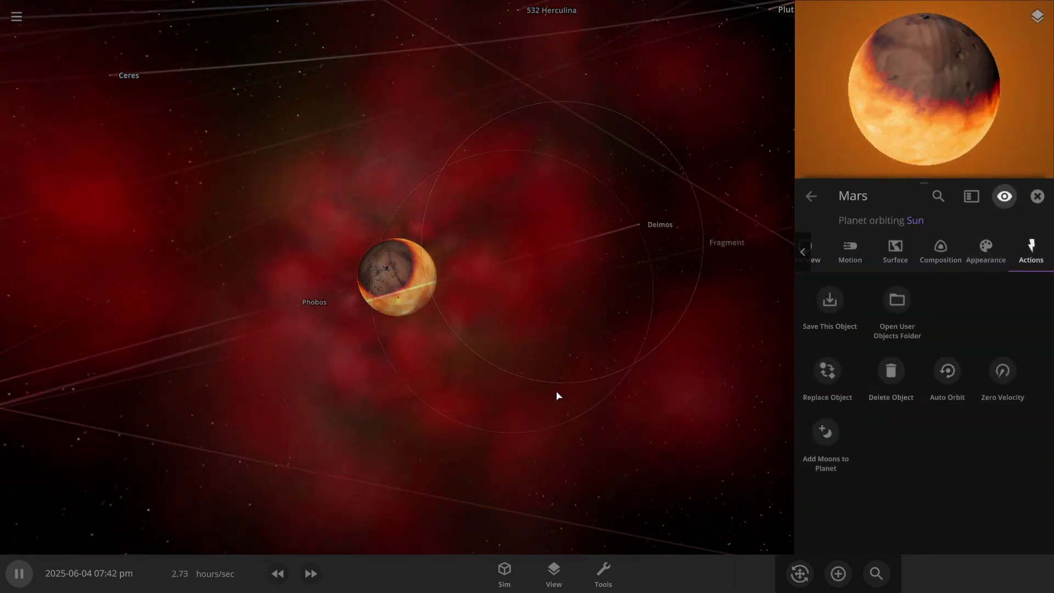
pyautogui.scroll(-2, 494, 452)
pyautogui.click(552, 565)
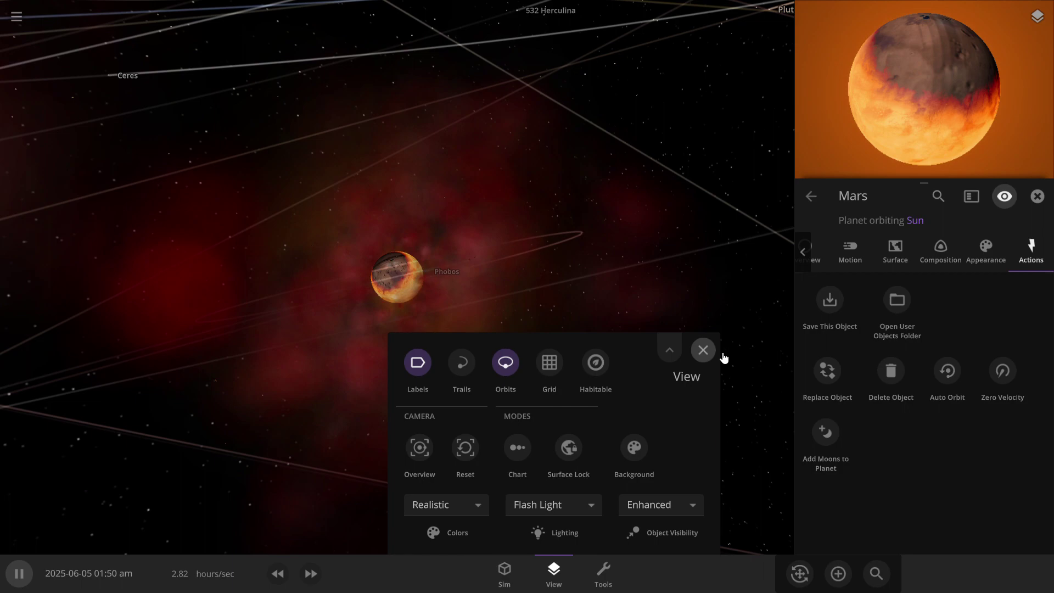
pyautogui.click(702, 355)
pyautogui.scroll(2, 480, 302)
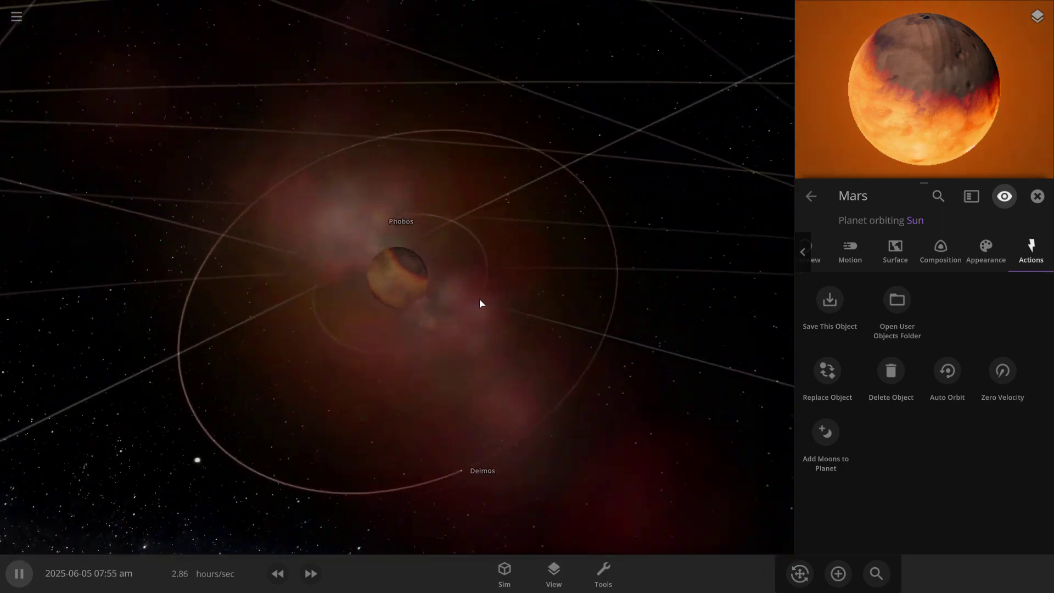
pyautogui.scroll(2, 407, 266)
pyautogui.scroll(-2, 516, 439)
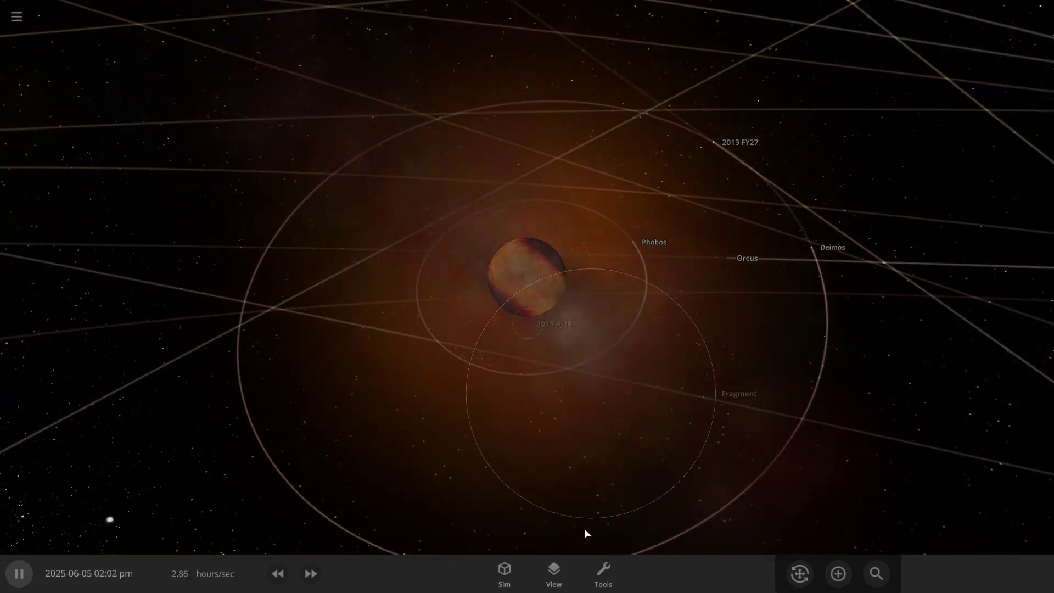
# Step: Select Mars and reapply the Spin force, reaching about 17 rotations per day
pyautogui.click(602, 572)
pyautogui.click(531, 262)
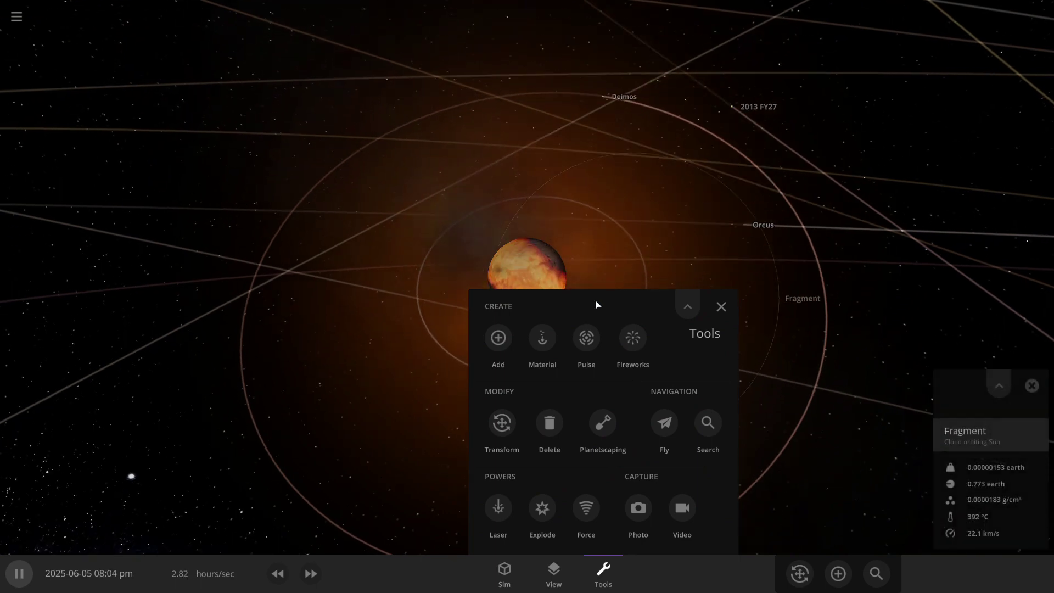
pyautogui.click(721, 306)
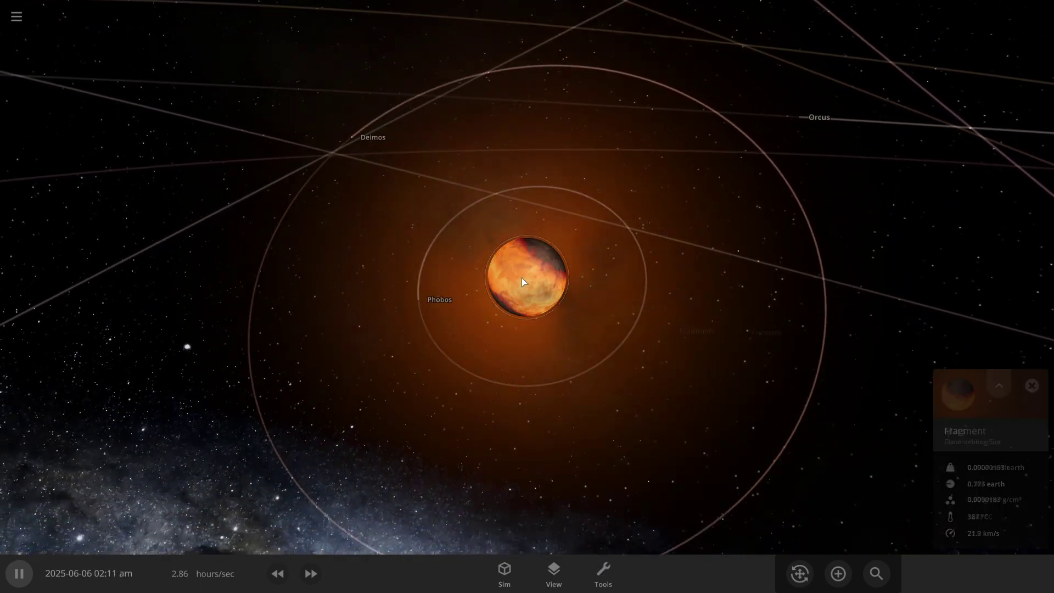
pyautogui.click(603, 571)
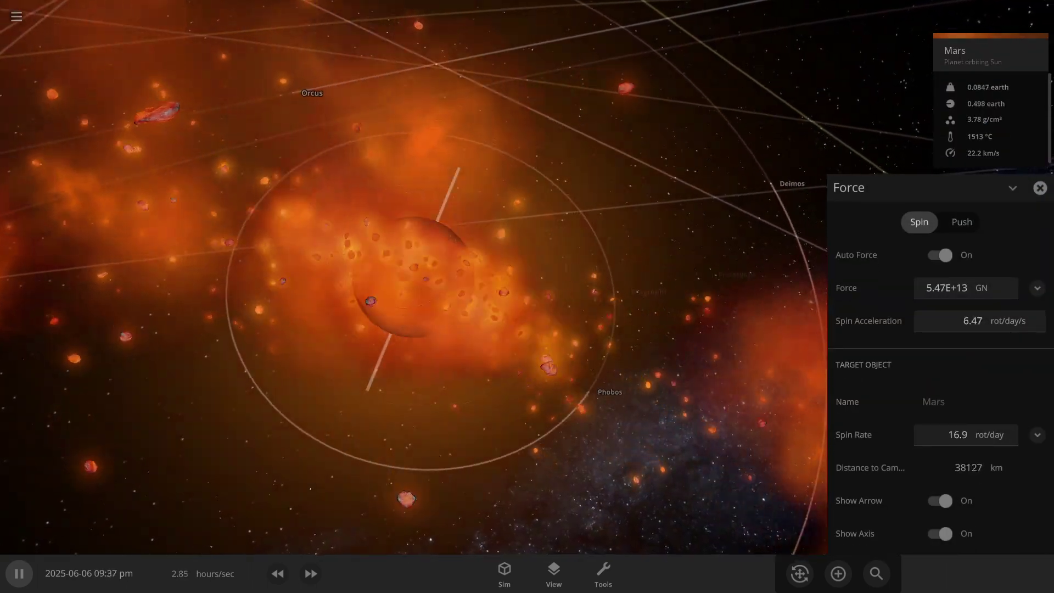
# Step: Orbit and tilt the view around the breaking-up Mars and its moon orbits
pyautogui.moveTo(629, 364)
pyautogui.mouseDown()
pyautogui.moveTo(536, 312)
pyautogui.moveTo(329, 466)
pyautogui.mouseUp()
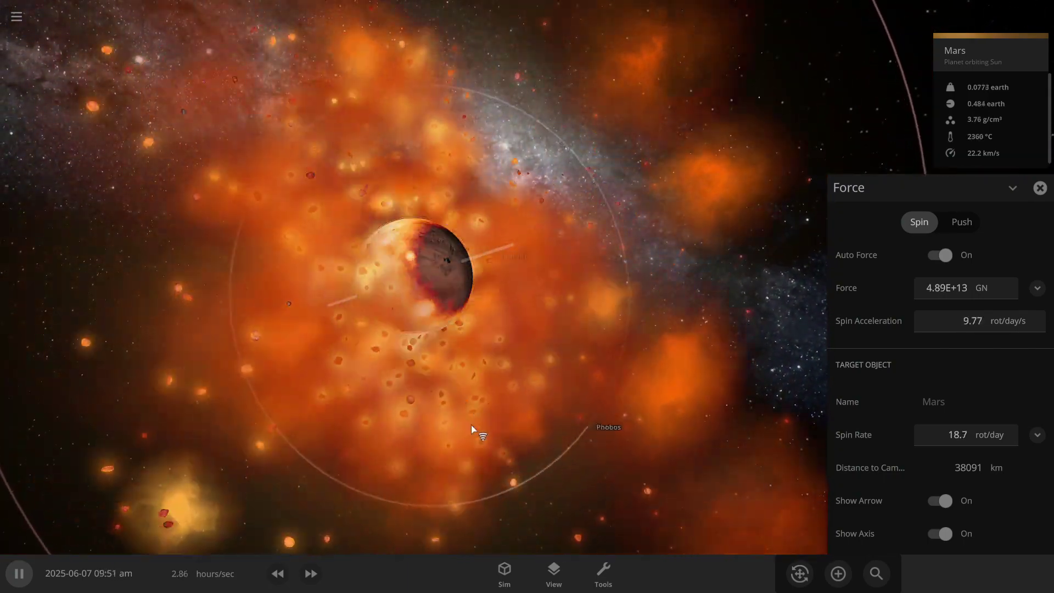
pyautogui.moveTo(329, 467); pyautogui.dragTo(495, 467)
pyautogui.scroll(-5, 493, 468)
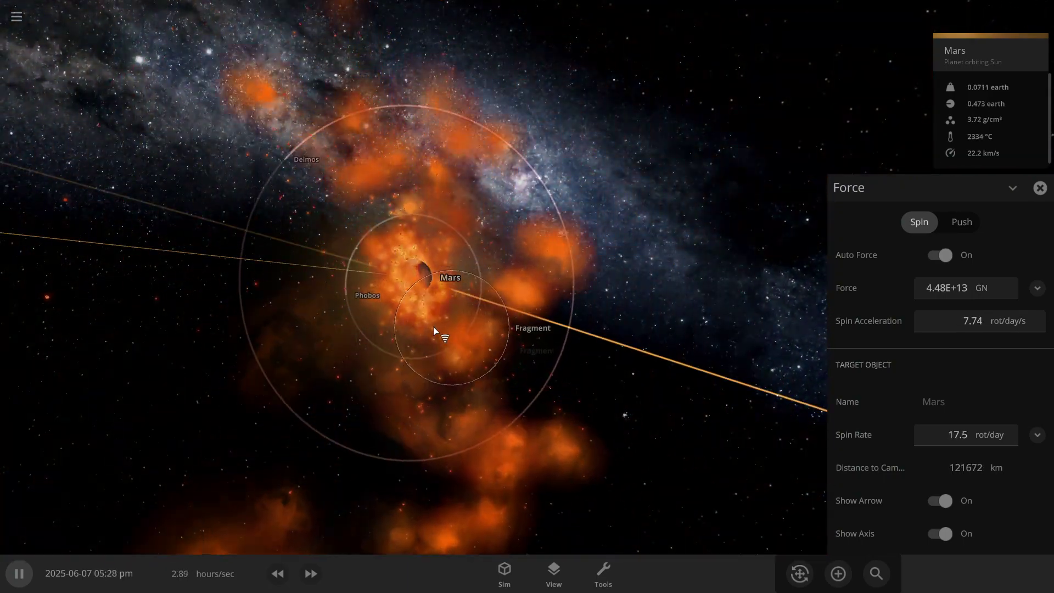
pyautogui.scroll(3, 433, 331)
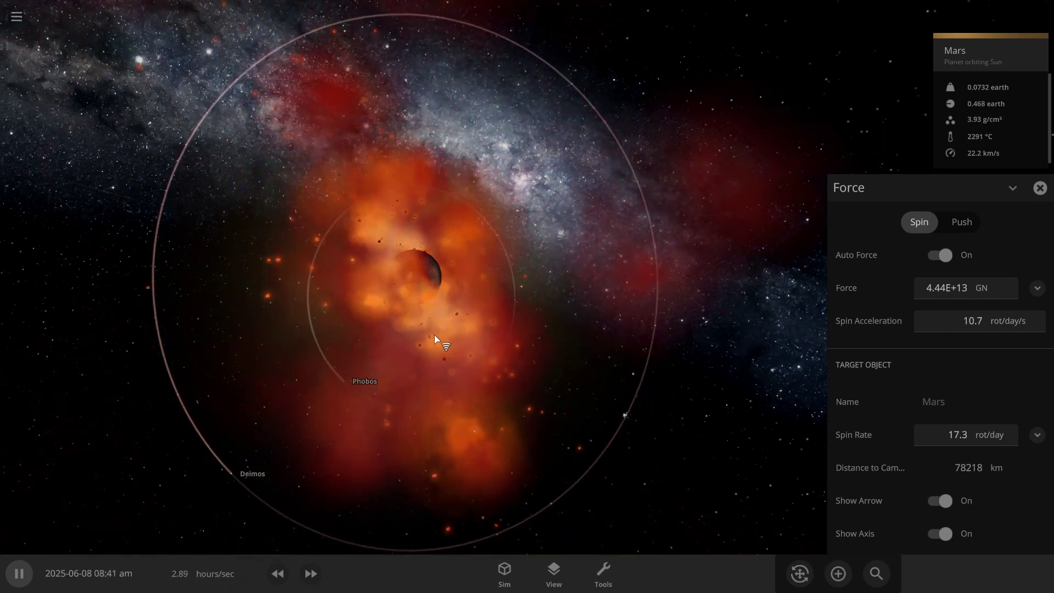
pyautogui.moveTo(344, 314)
pyautogui.mouseDown()
pyautogui.moveTo(244, 240)
pyautogui.moveTo(483, 349)
pyautogui.moveTo(608, 324)
pyautogui.mouseUp()
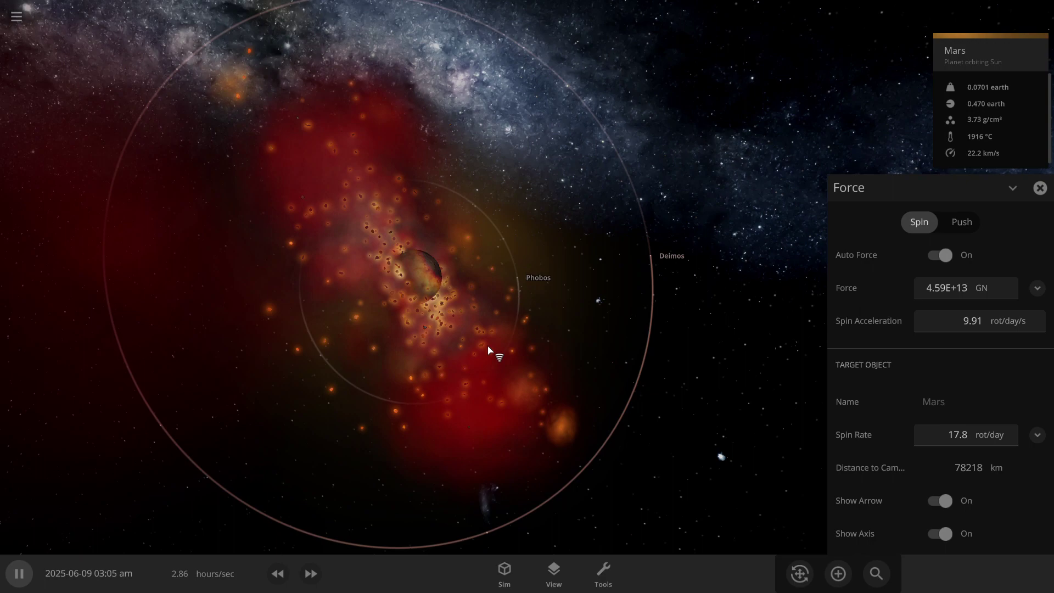
pyautogui.moveTo(488, 350)
pyautogui.mouseDown()
pyautogui.moveTo(524, 265)
pyautogui.moveTo(556, 133)
pyautogui.mouseUp()
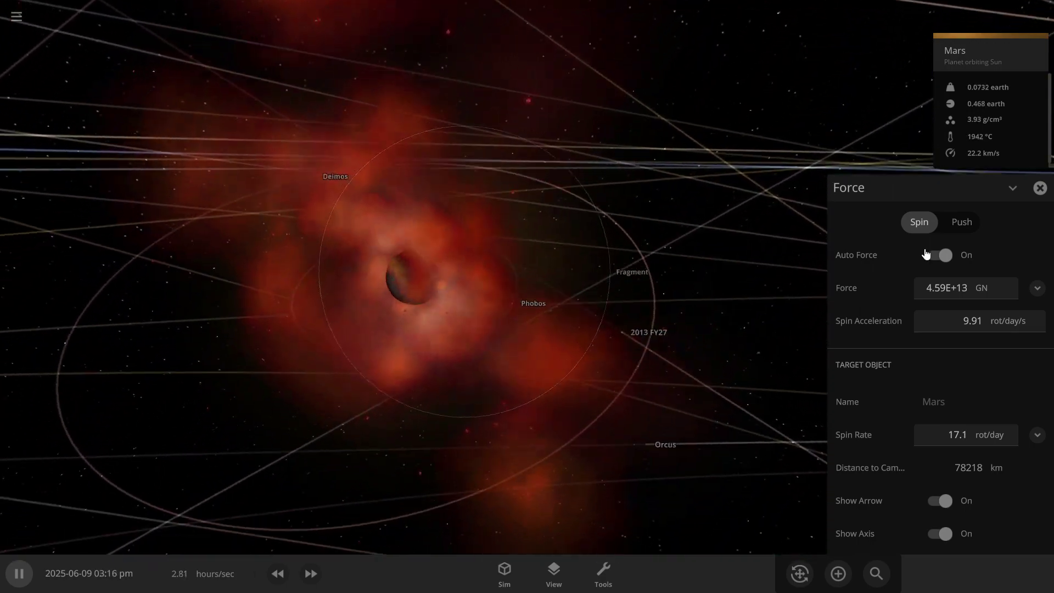
# Step: Swap Spin Rate details for Force multiplier controls while Mars sheds mass to 0.0286 Earth masses
pyautogui.click(1040, 432)
pyautogui.click(1037, 287)
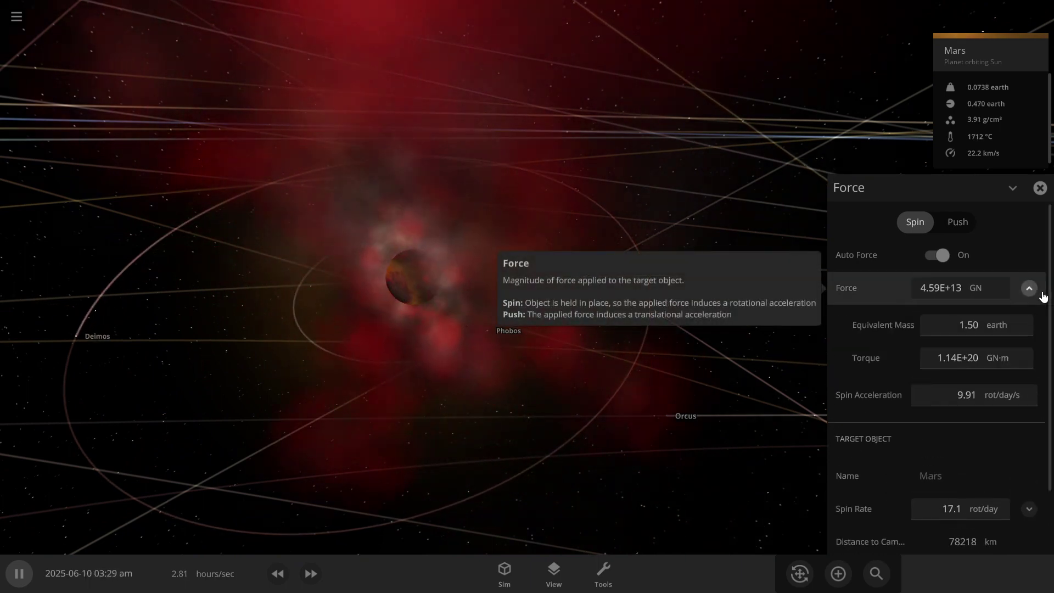
pyautogui.click(1030, 289)
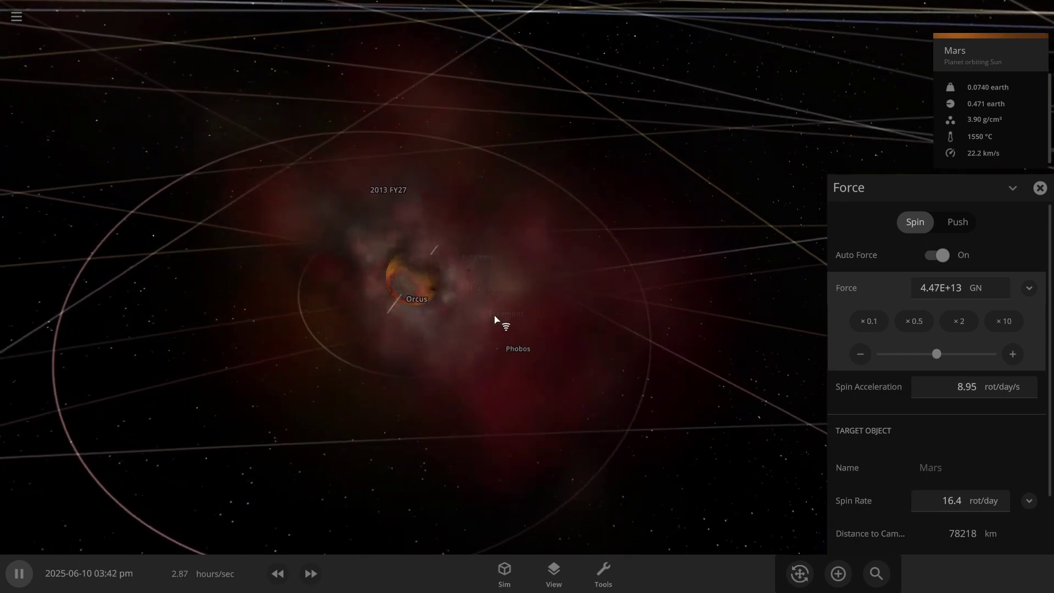
pyautogui.scroll(5, 539, 412)
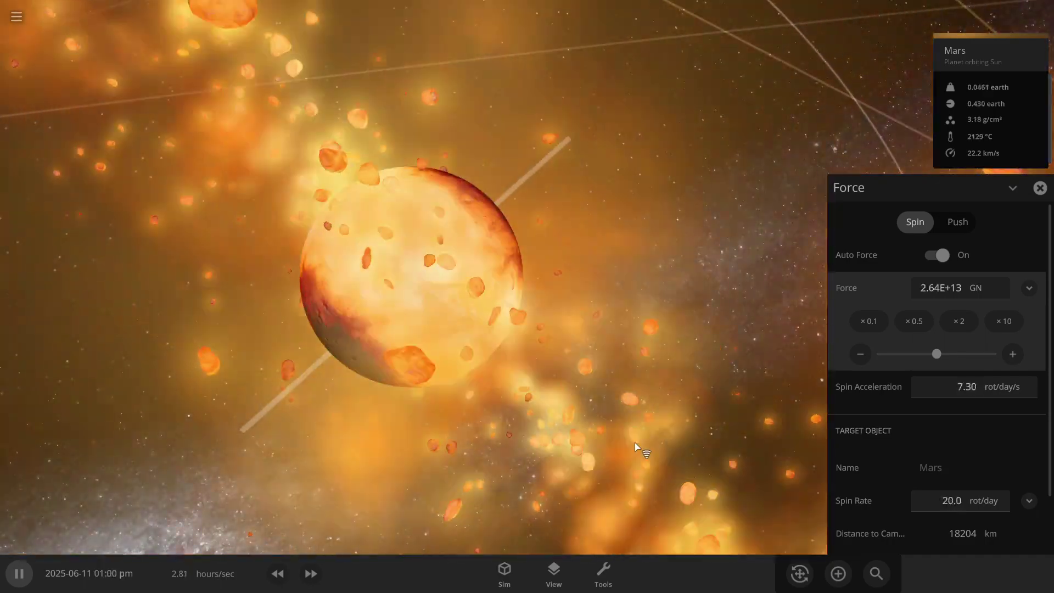
pyautogui.moveTo(634, 442); pyautogui.dragTo(437, 352)
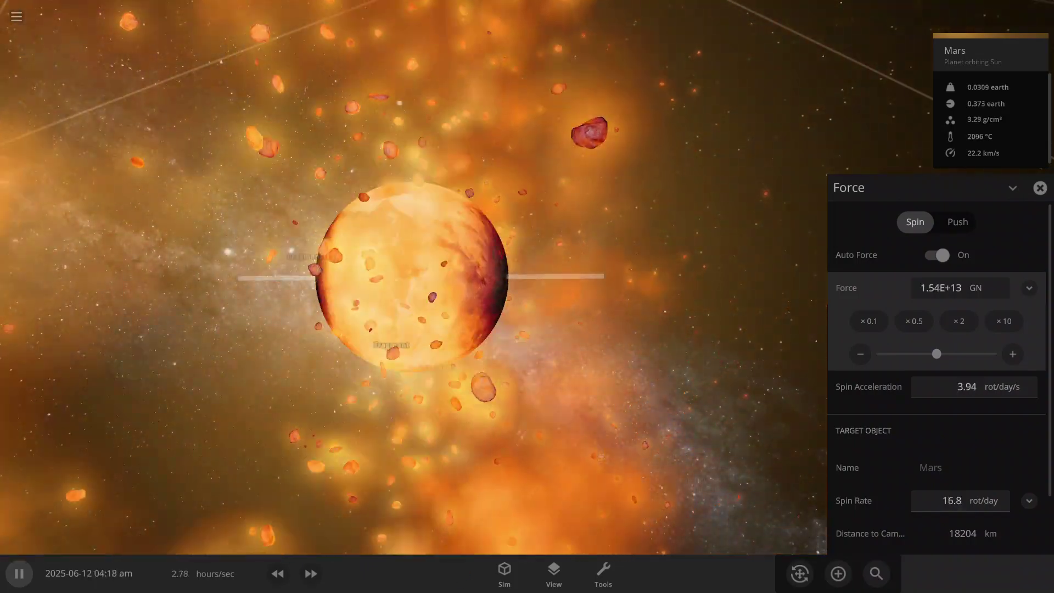
pyautogui.scroll(-5, 425, 449)
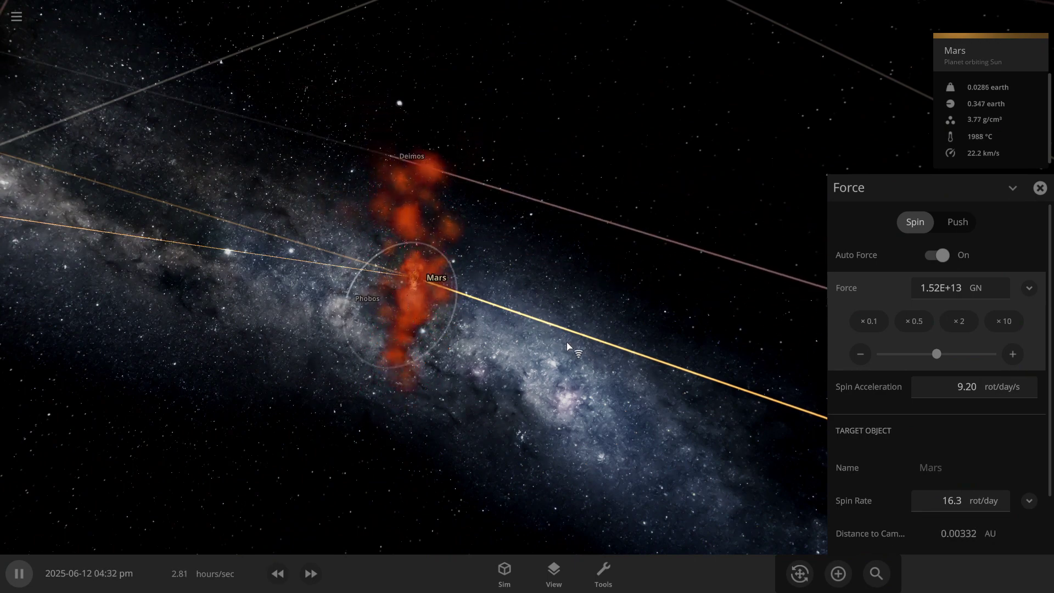
pyautogui.scroll(5, 567, 347)
# Step: Fast-forward twice to cool Mars, close the spin settings and expand the Mars card
pyautogui.click(310, 573)
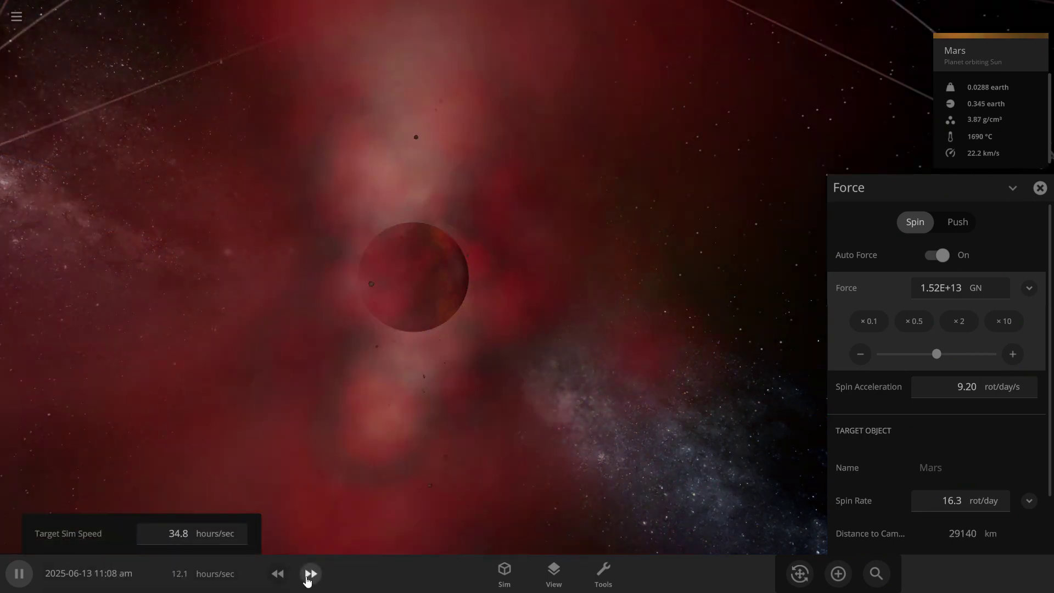
pyautogui.click(309, 573)
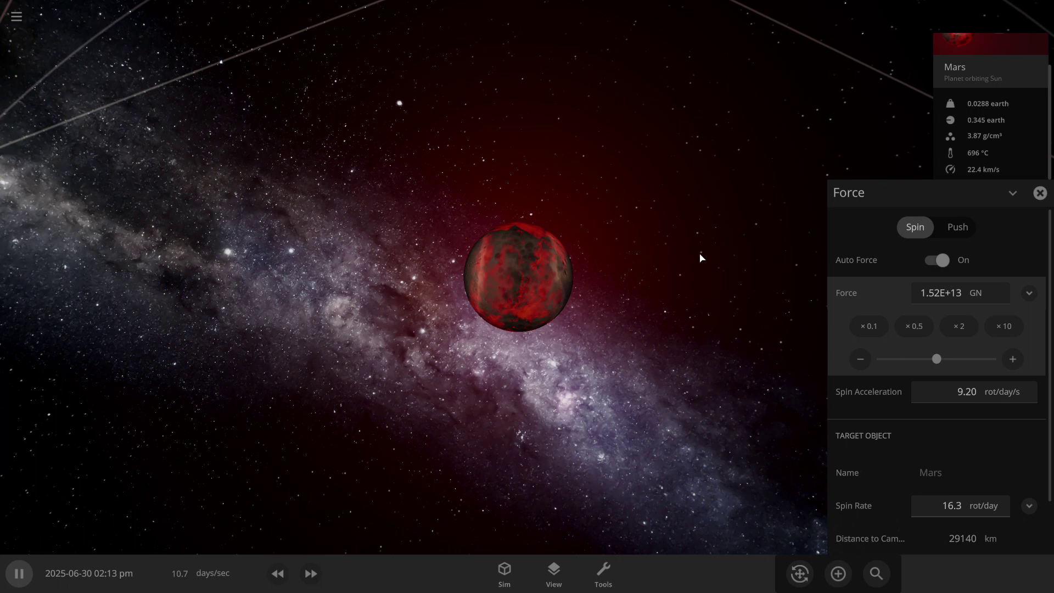
pyautogui.click(1040, 188)
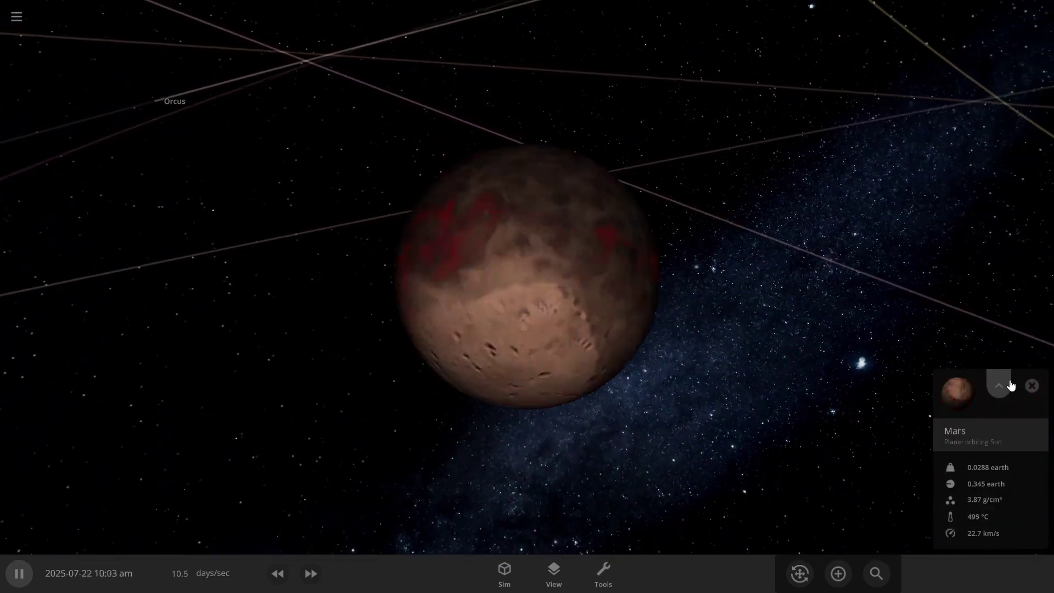
pyautogui.click(998, 387)
pyautogui.click(839, 573)
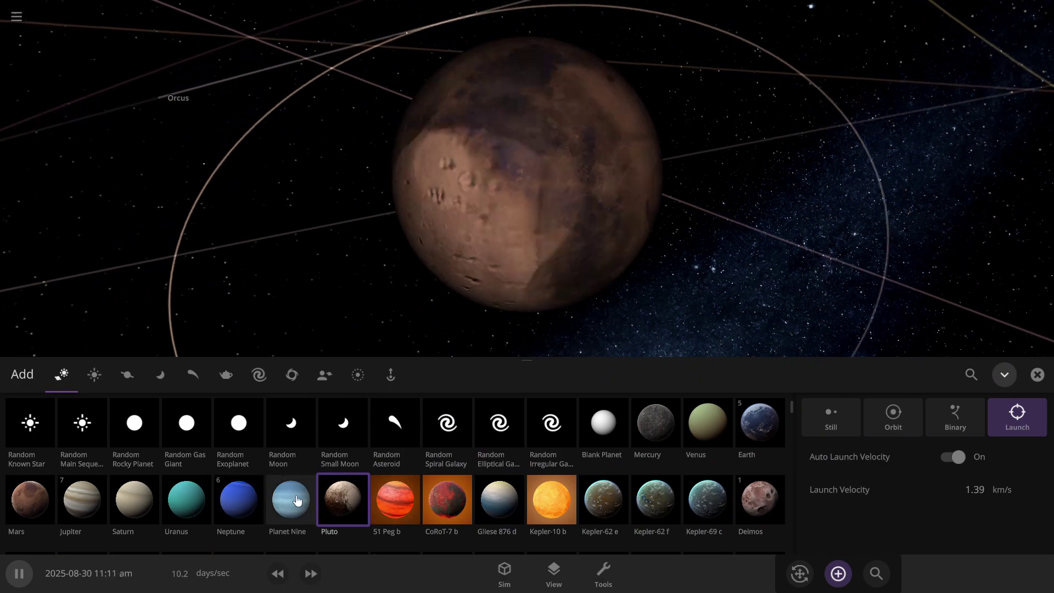
# Step: Place Planet Nine in orbit near Mars, then close the catalogue with Mars selected
pyautogui.click(291, 498)
pyautogui.click(893, 416)
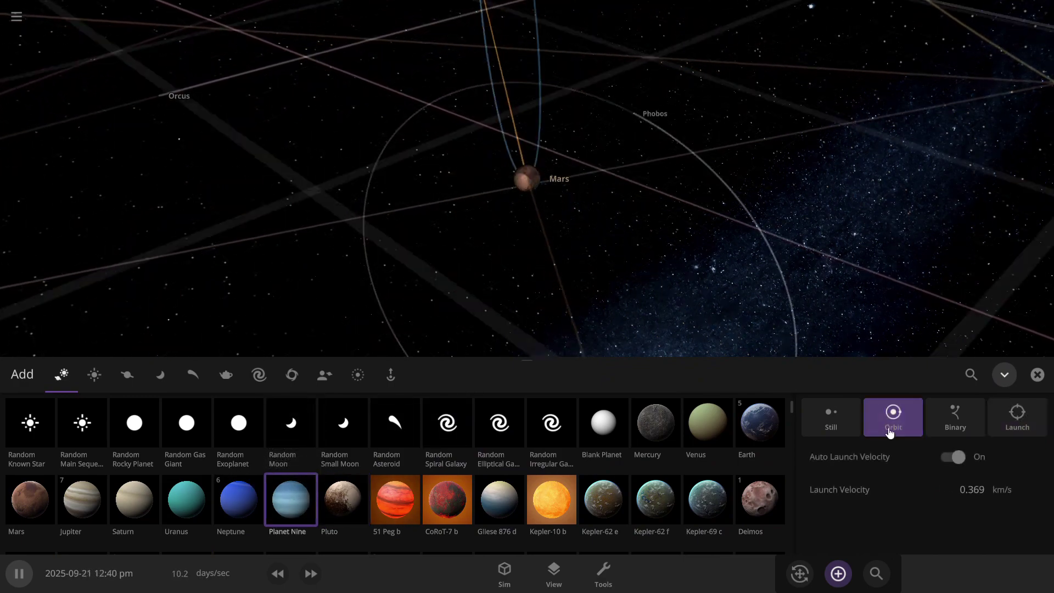
pyautogui.click(526, 154)
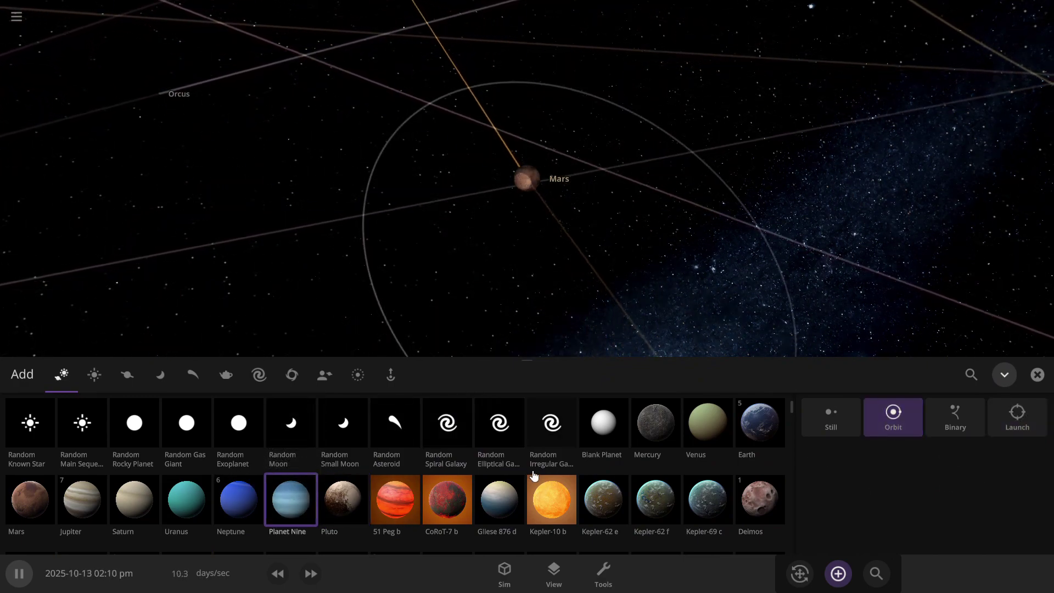
pyautogui.scroll(-5, 412, 486)
pyautogui.scroll(5, 316, 502)
pyautogui.scroll(-1, 277, 496)
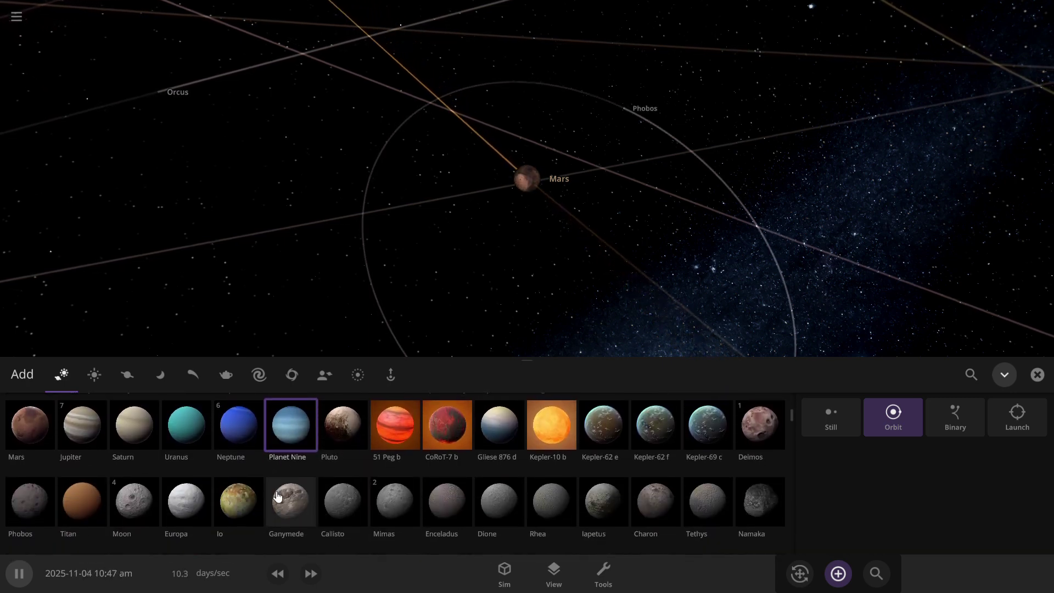
pyautogui.scroll(1, 165, 461)
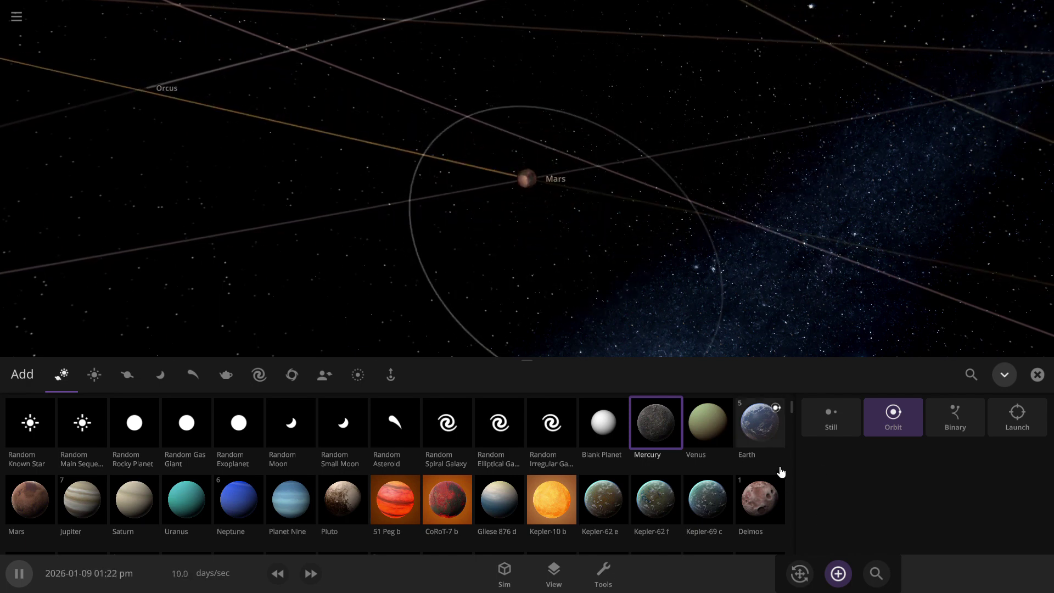
pyautogui.click(852, 570)
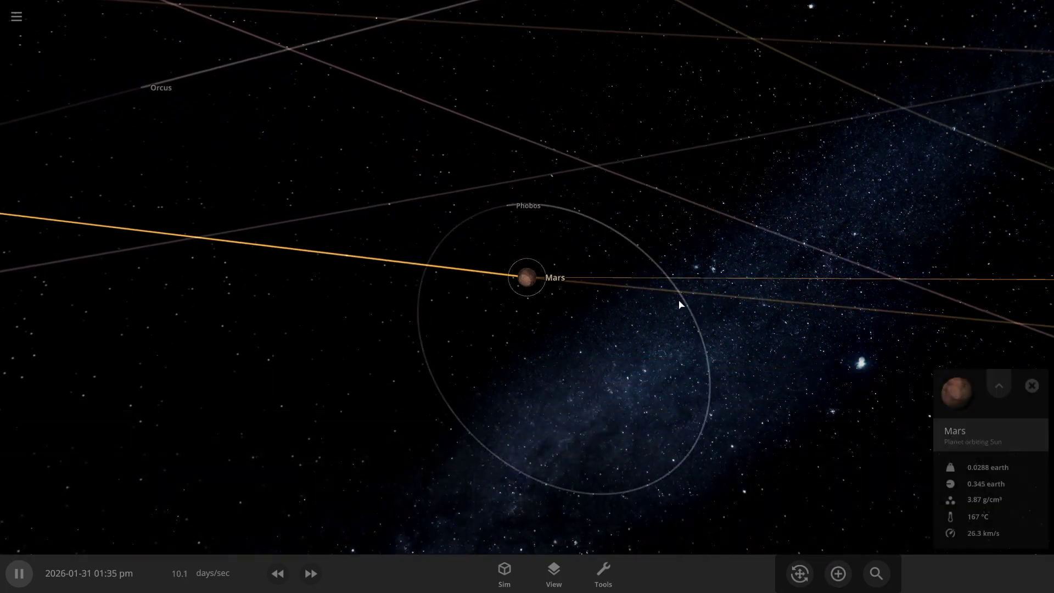
# Step: Expand Mars's properties, speed up time, and give Mars a tiny rotational period
pyautogui.click(1004, 392)
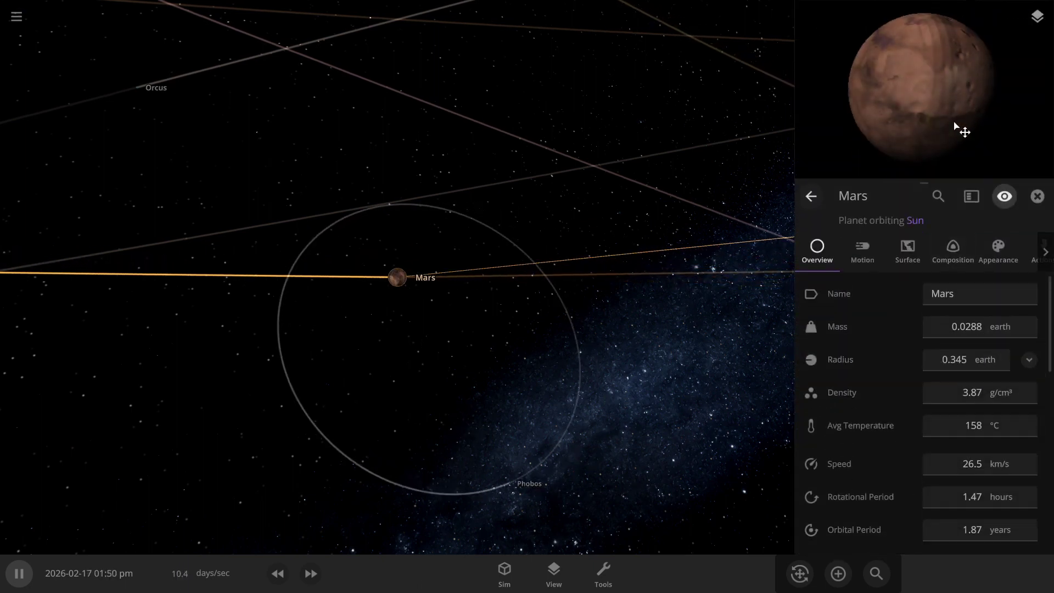
pyautogui.scroll(-3, 980, 330)
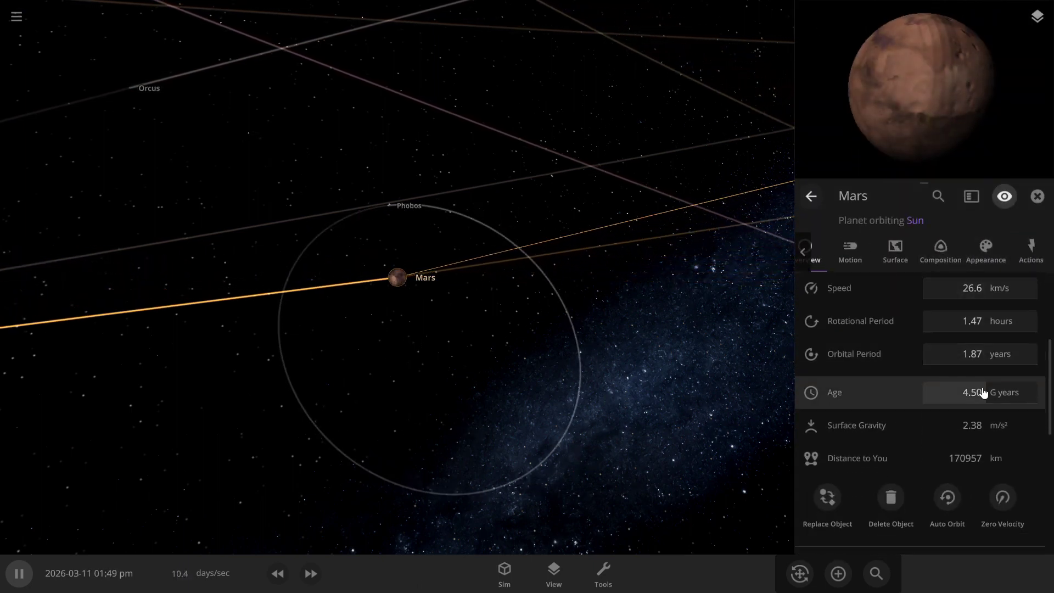
pyautogui.click(306, 574)
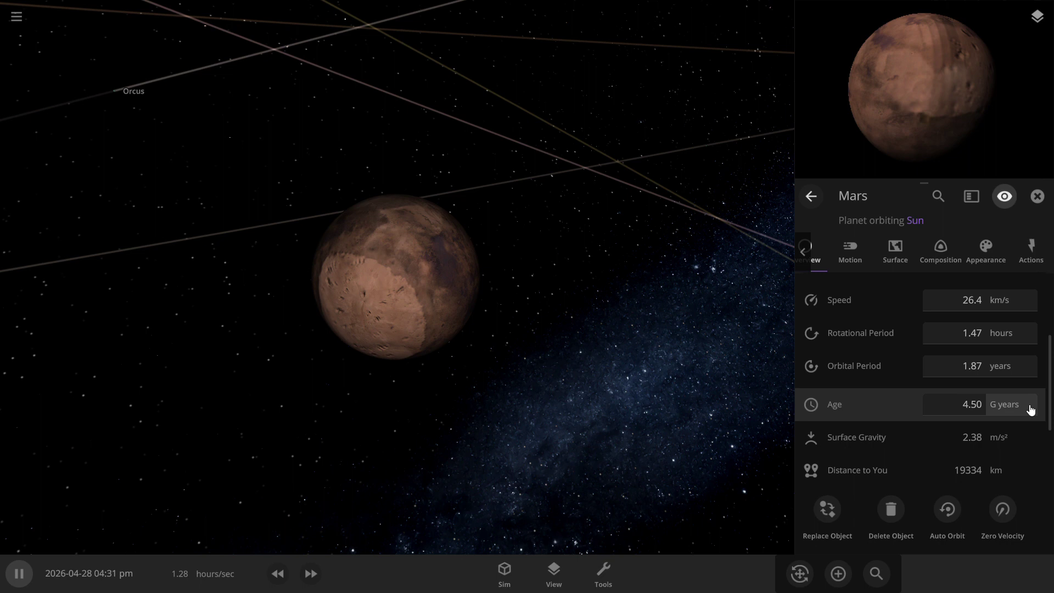
pyautogui.scroll(3, 988, 462)
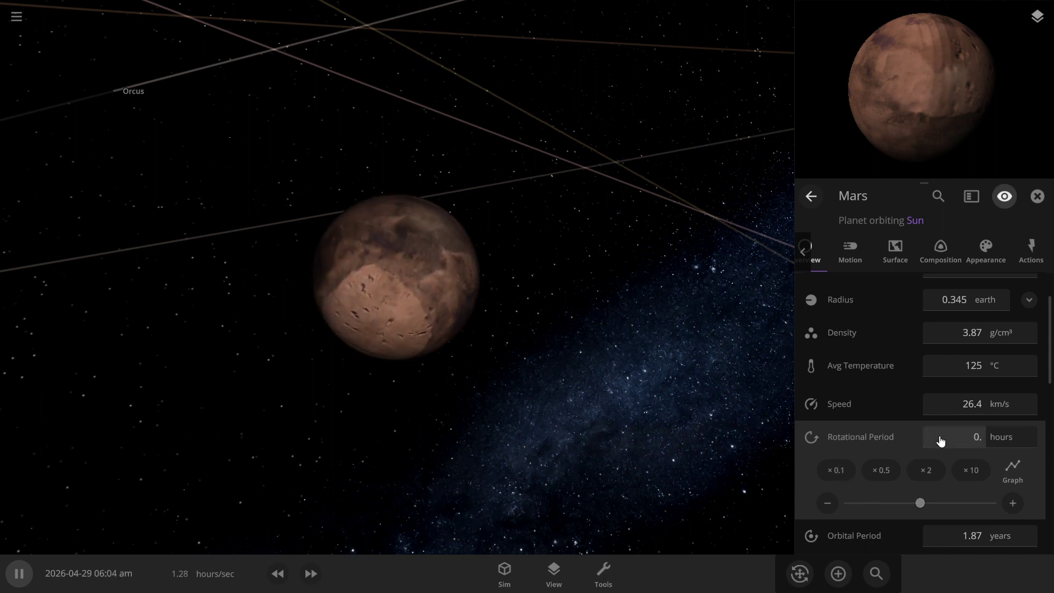
pyautogui.write('1')
pyautogui.press('Return')
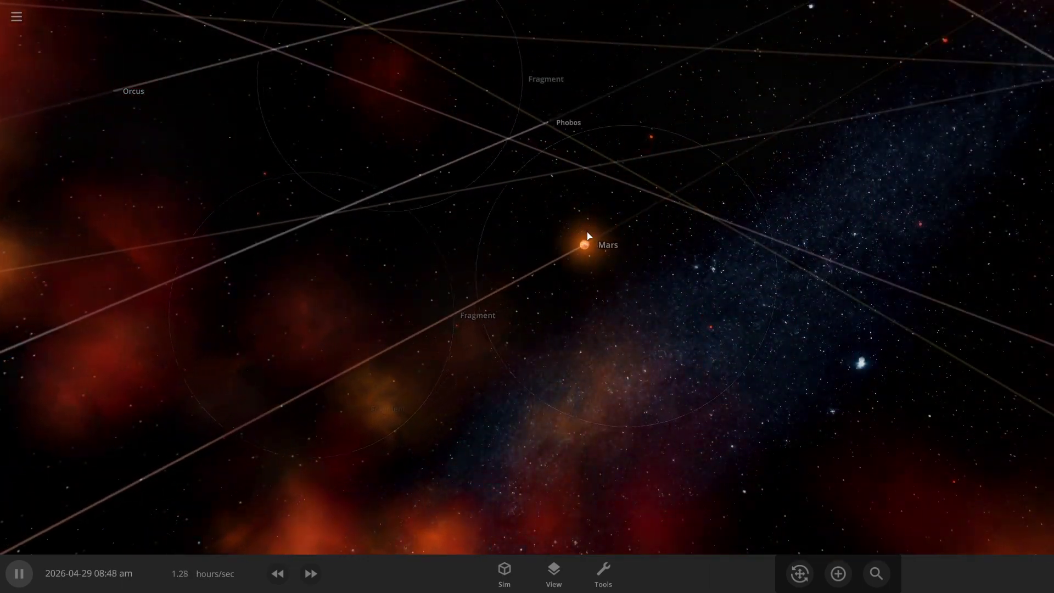
# Step: Focus the shattered Mars, raise time to months per second, then pause once it's grey
pyautogui.click(585, 243)
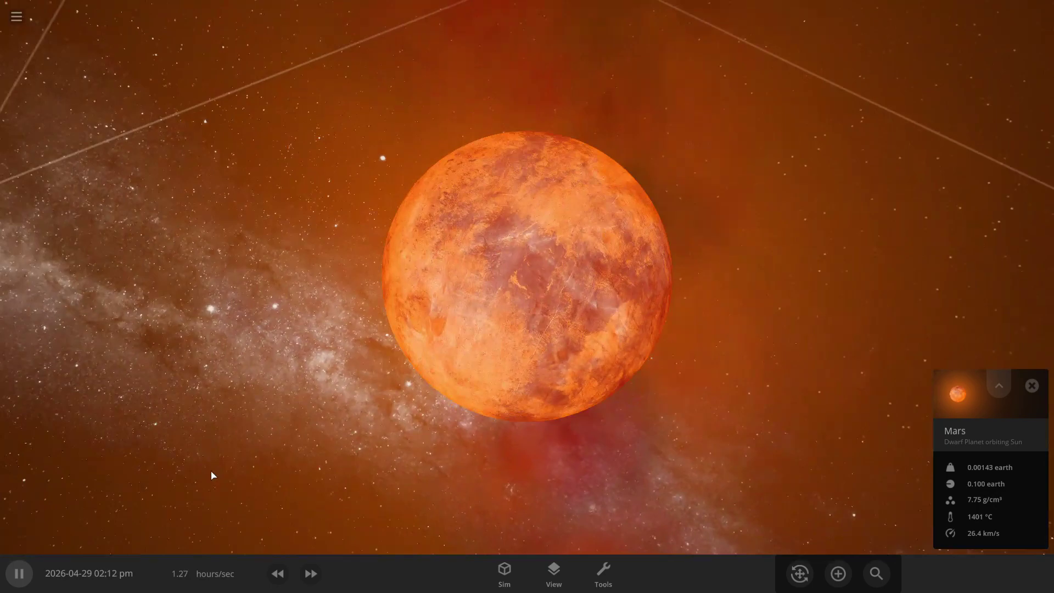
pyautogui.click(307, 573)
pyautogui.click(307, 573)
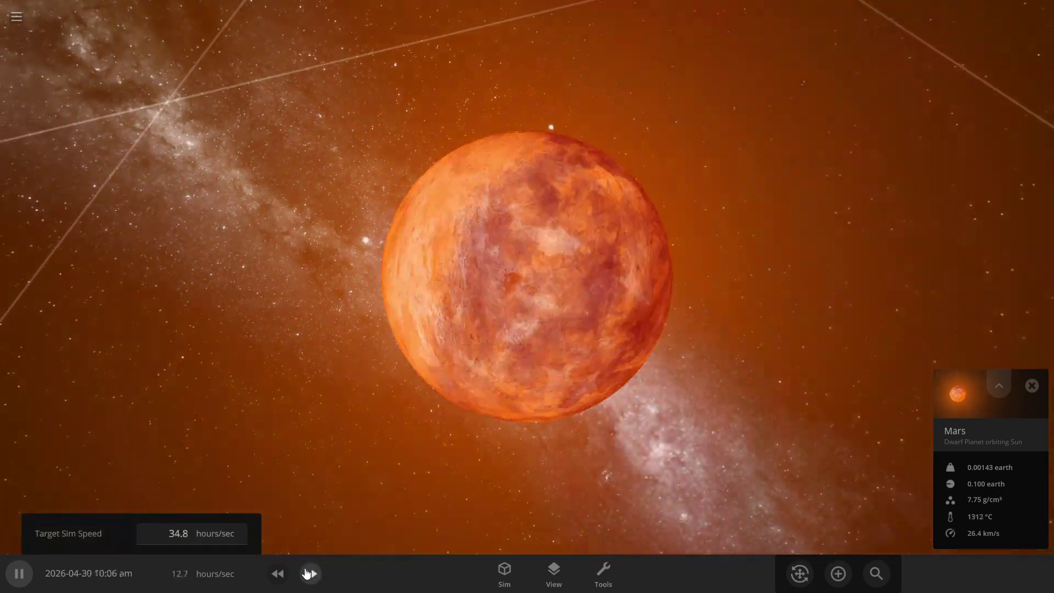
pyautogui.click(308, 574)
pyautogui.click(307, 574)
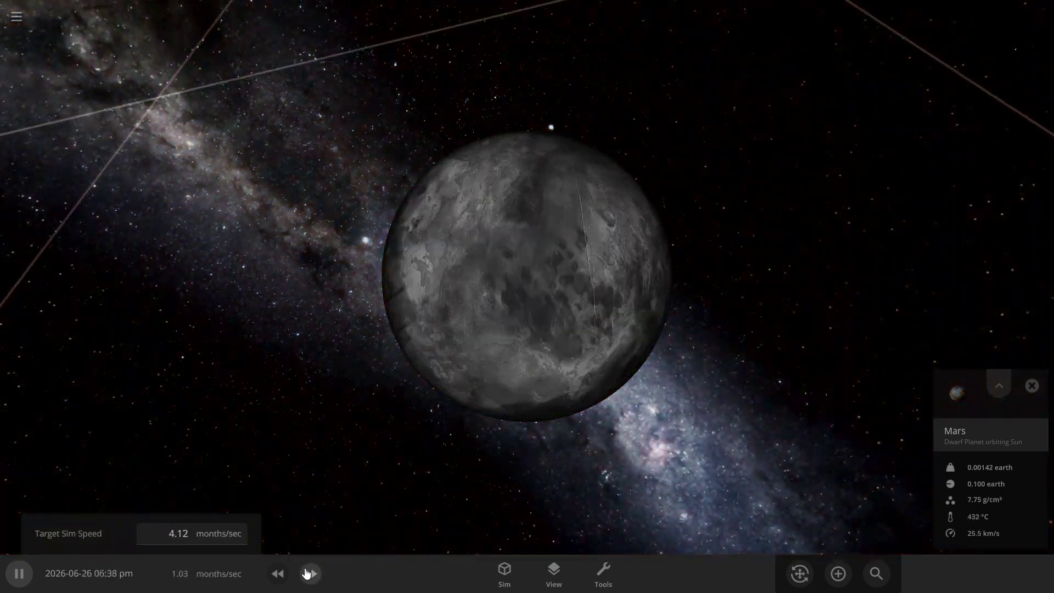
pyautogui.click(17, 575)
pyautogui.scroll(-5, 400, 360)
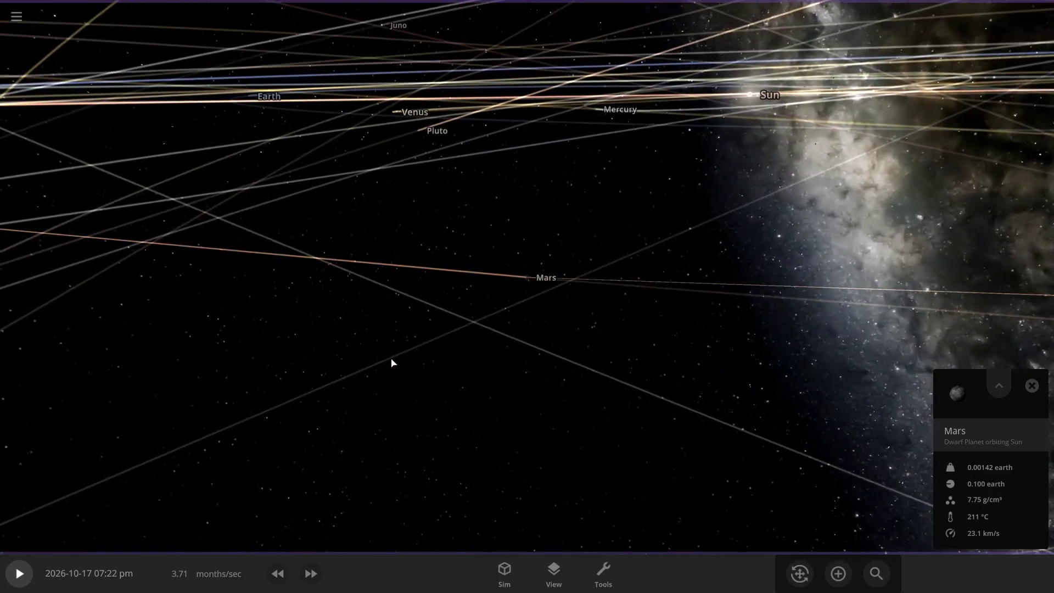
# Step: Tilt the camera overhead to survey the solar system's orbits and bring up the add catalogue
pyautogui.moveTo(400, 360); pyautogui.dragTo(353, 471)
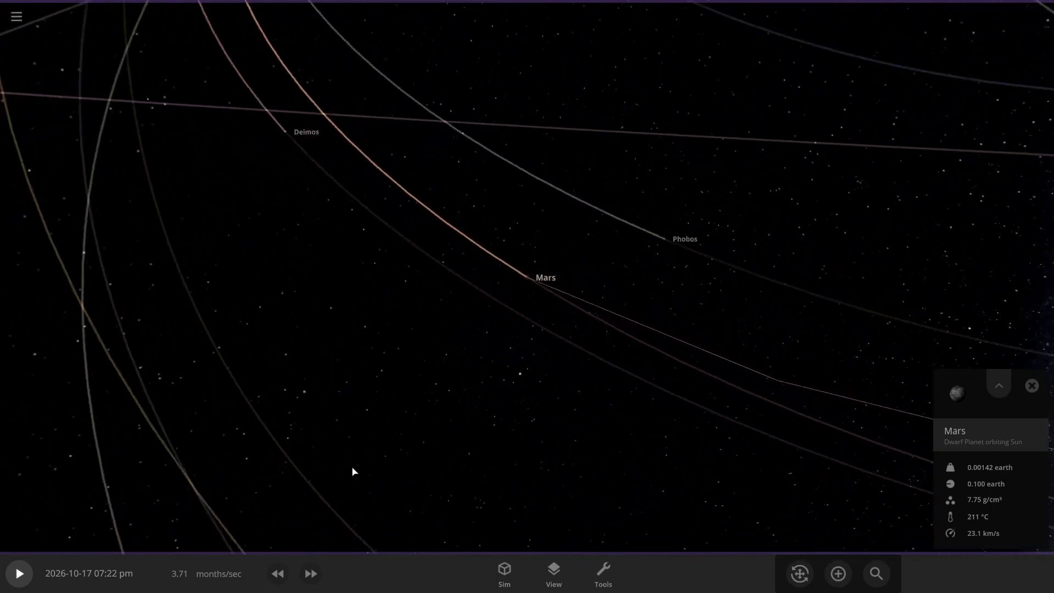
pyautogui.scroll(-2, 352, 471)
pyautogui.scroll(-2, 351, 471)
pyautogui.scroll(-2, 350, 471)
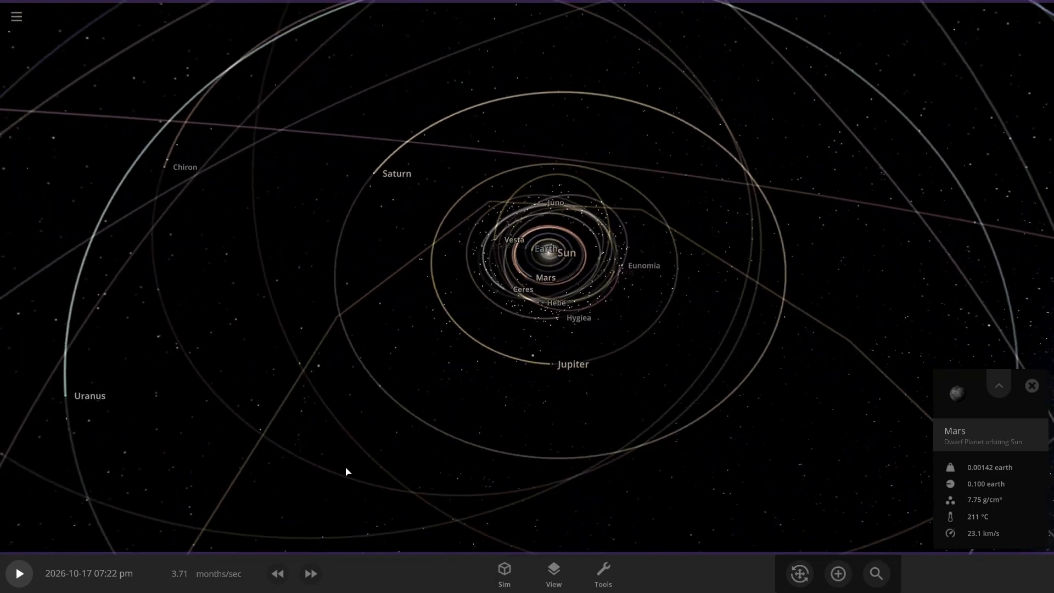
pyautogui.scroll(-2, 346, 471)
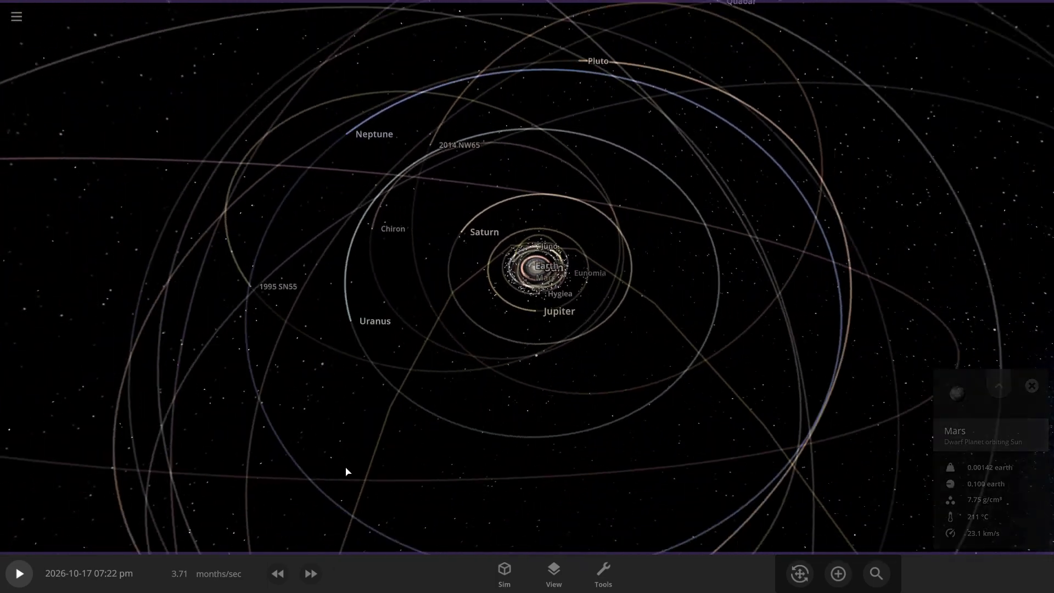
pyautogui.scroll(-2, 346, 471)
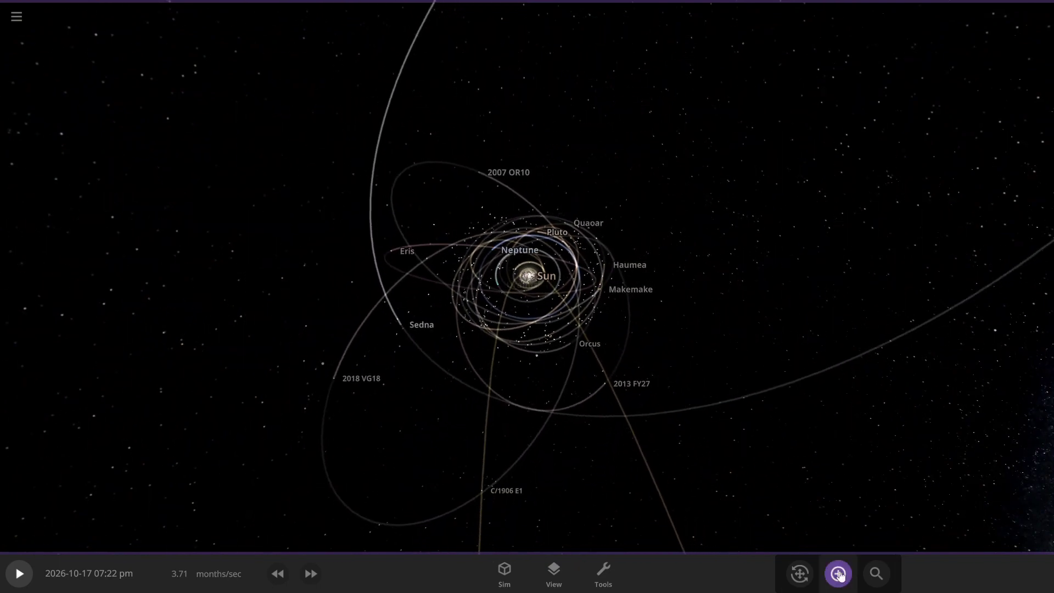
pyautogui.click(838, 574)
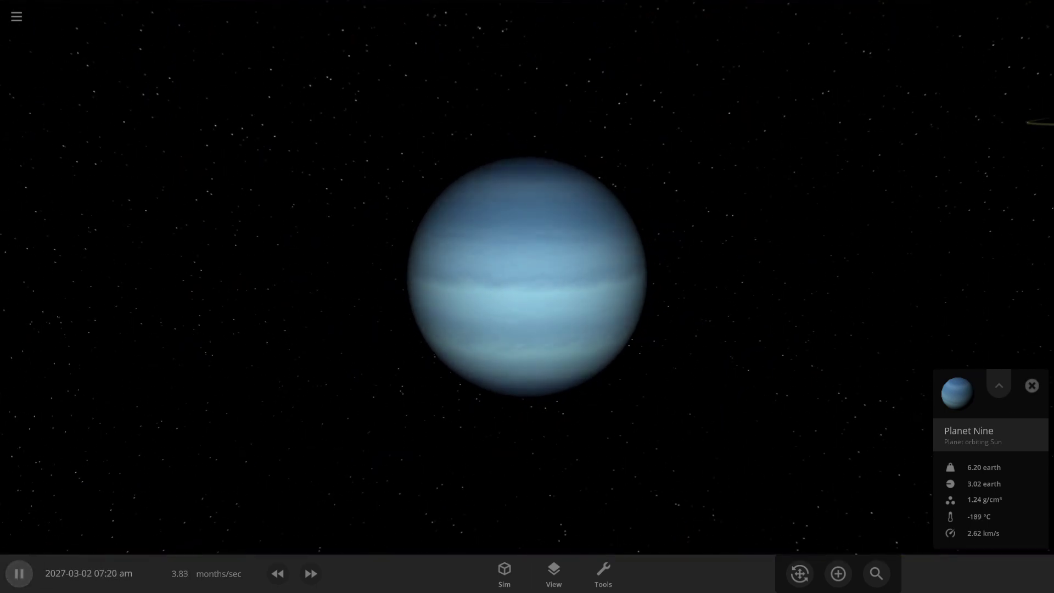
# Step: Check Planet Nine's full properties and the view options, then close them
pyautogui.click(999, 383)
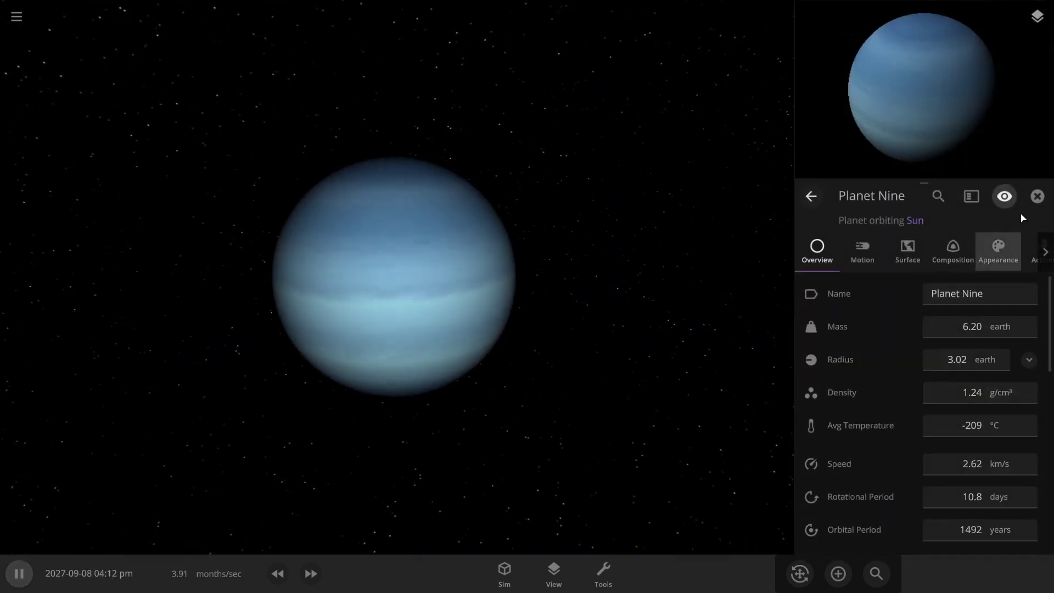
pyautogui.click(553, 573)
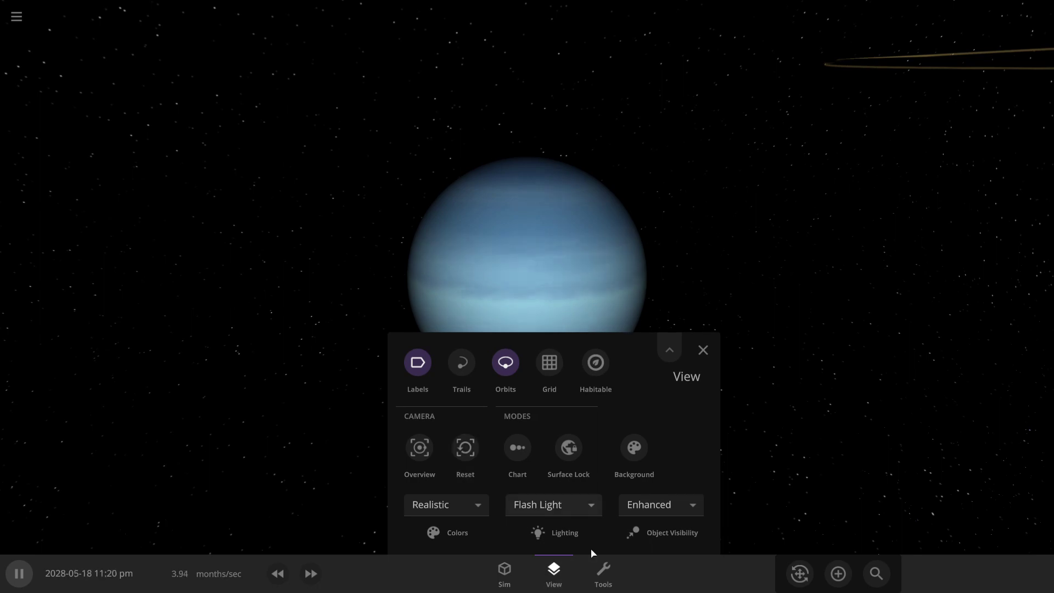
pyautogui.click(702, 350)
# Step: Delete the custom Planet Nine object from the user-made objects list
pyautogui.click(839, 573)
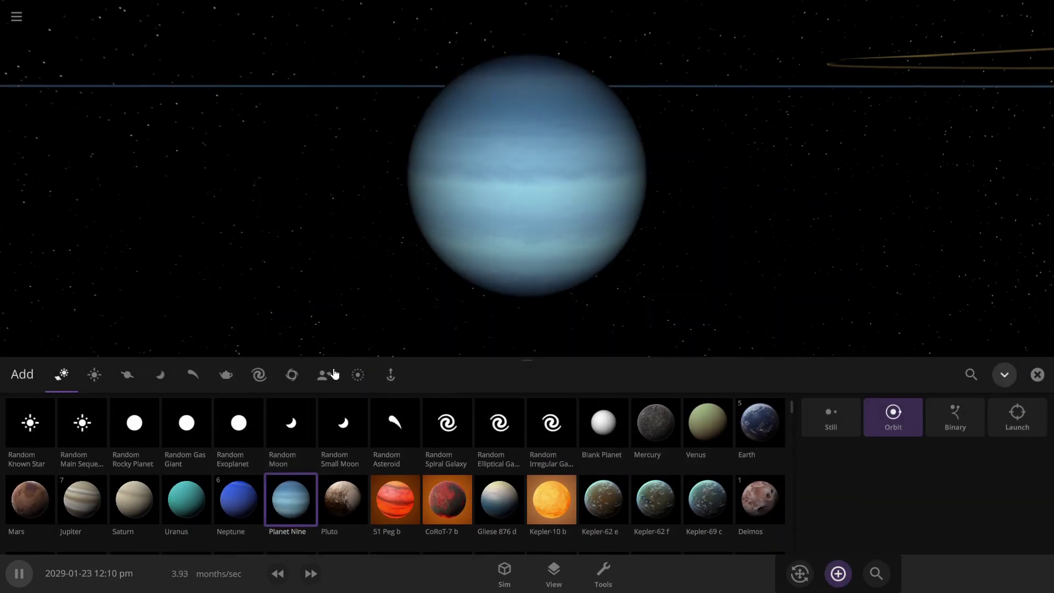
pyautogui.click(325, 374)
pyautogui.scroll(-3, 493, 502)
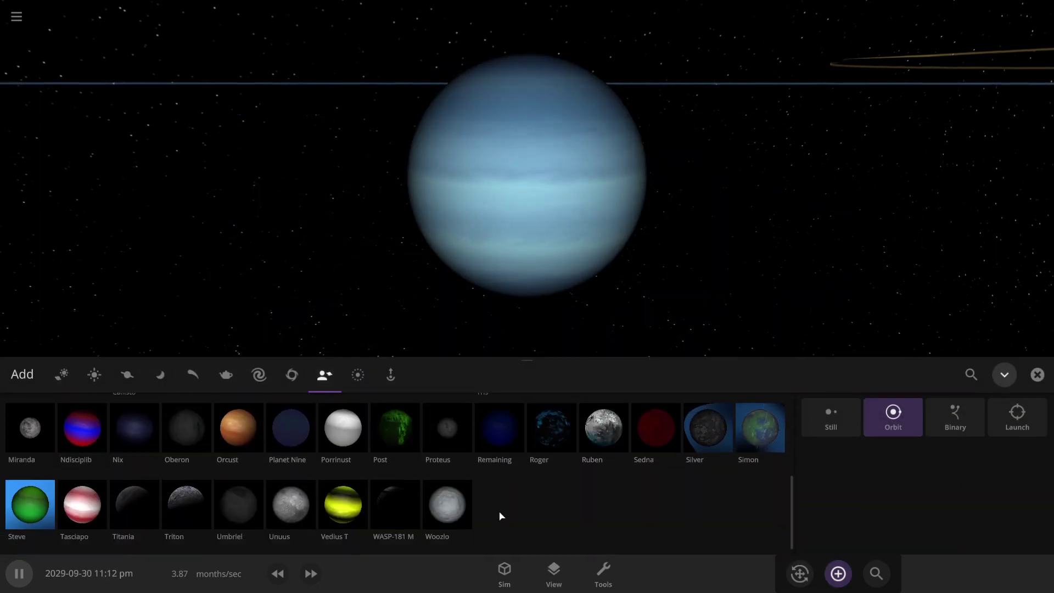
pyautogui.scroll(1, 396, 507)
pyautogui.click(307, 487)
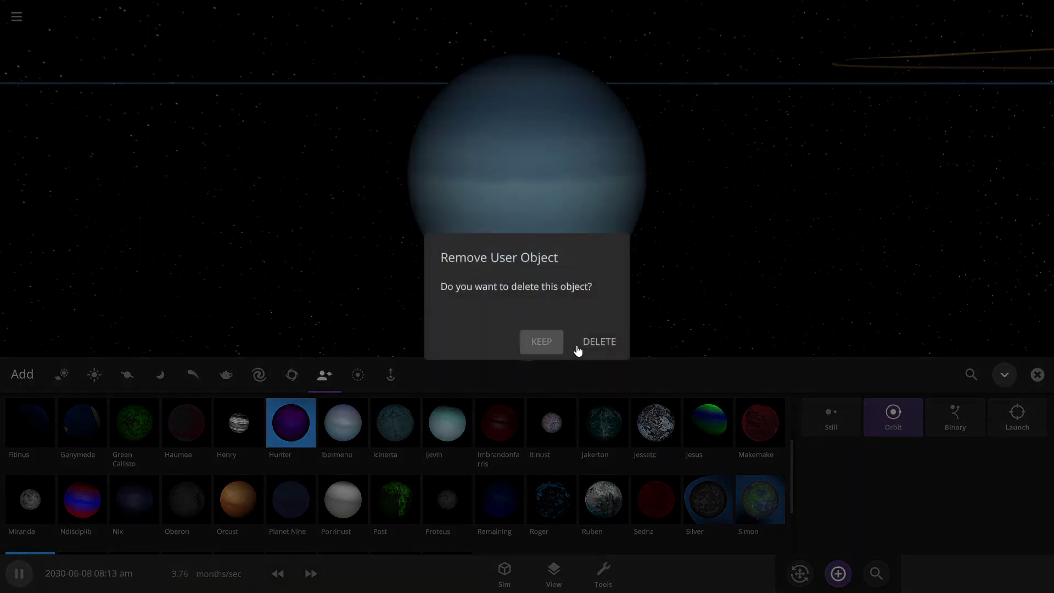
pyautogui.click(593, 340)
pyautogui.scroll(-1, 427, 509)
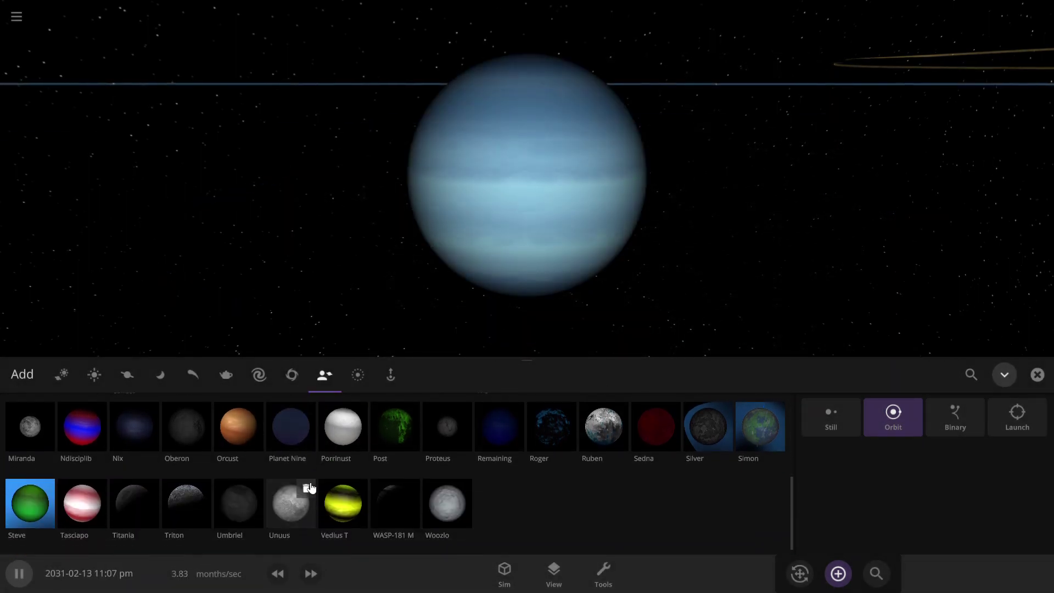
pyautogui.scroll(1, 426, 509)
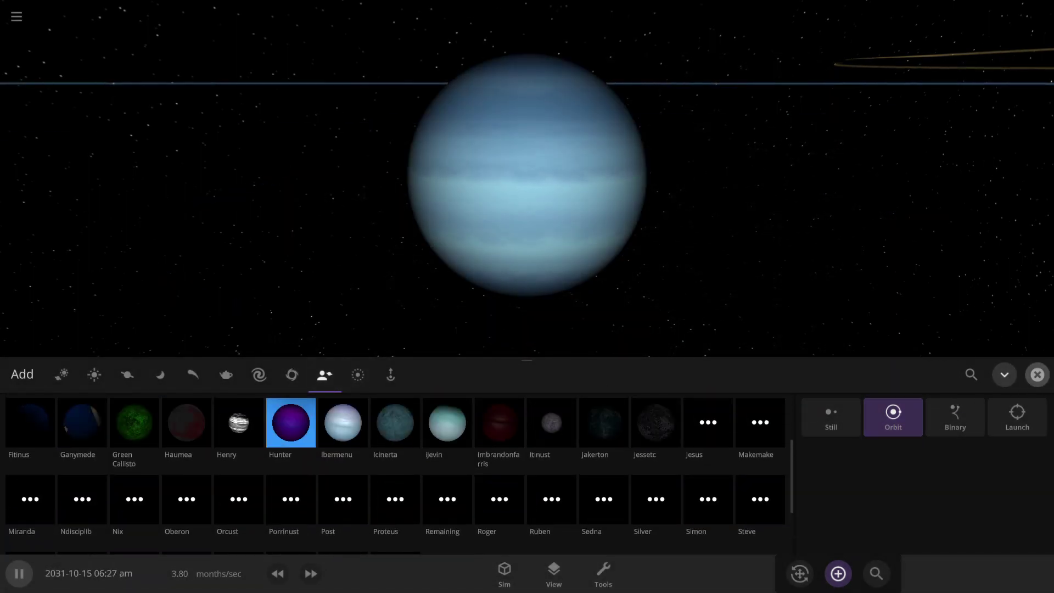
# Step: Collapse, reopen and finally put away the add catalogue without adding anything
pyautogui.press('Escape')
pyautogui.click(837, 574)
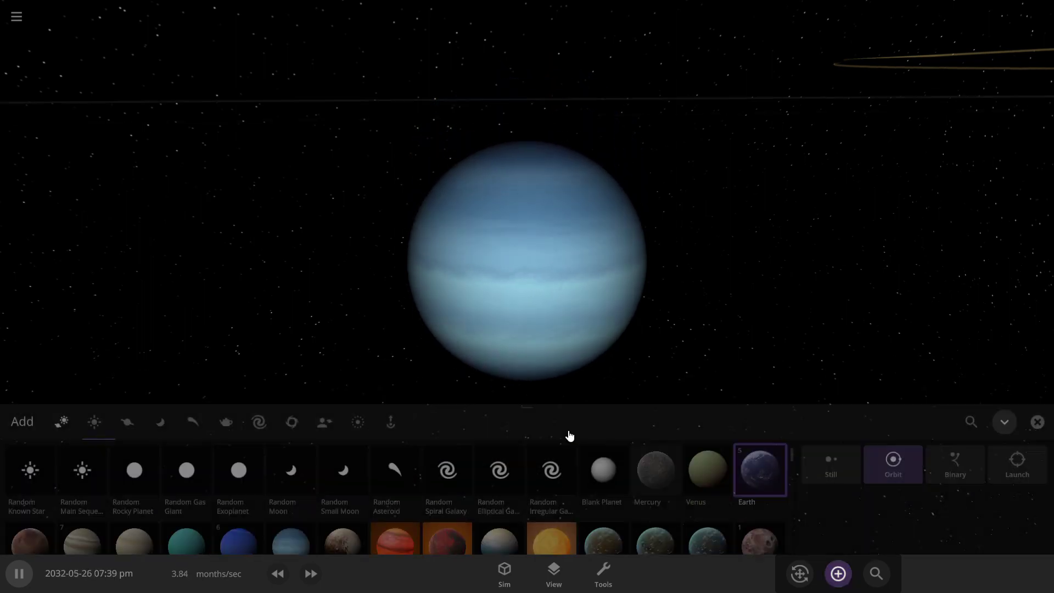
pyautogui.scroll(-2, 412, 432)
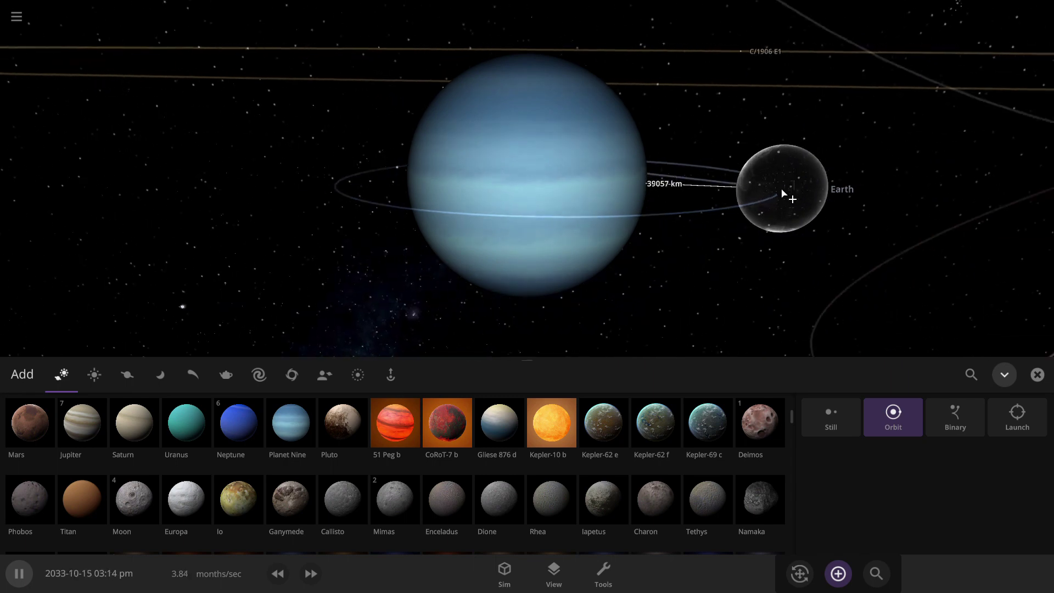
pyautogui.scroll(-5, 495, 280)
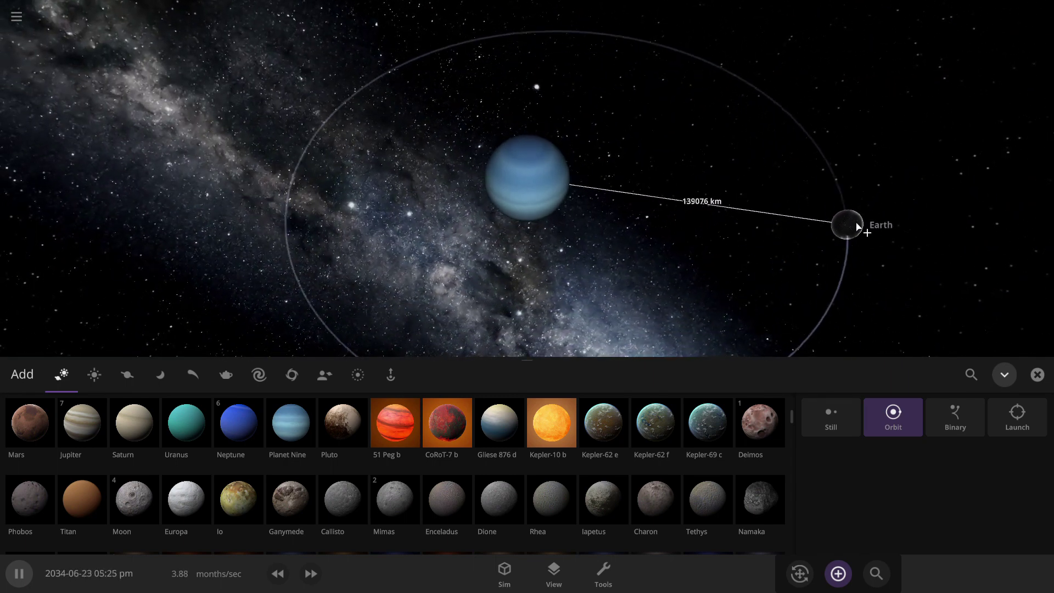
pyautogui.click(837, 574)
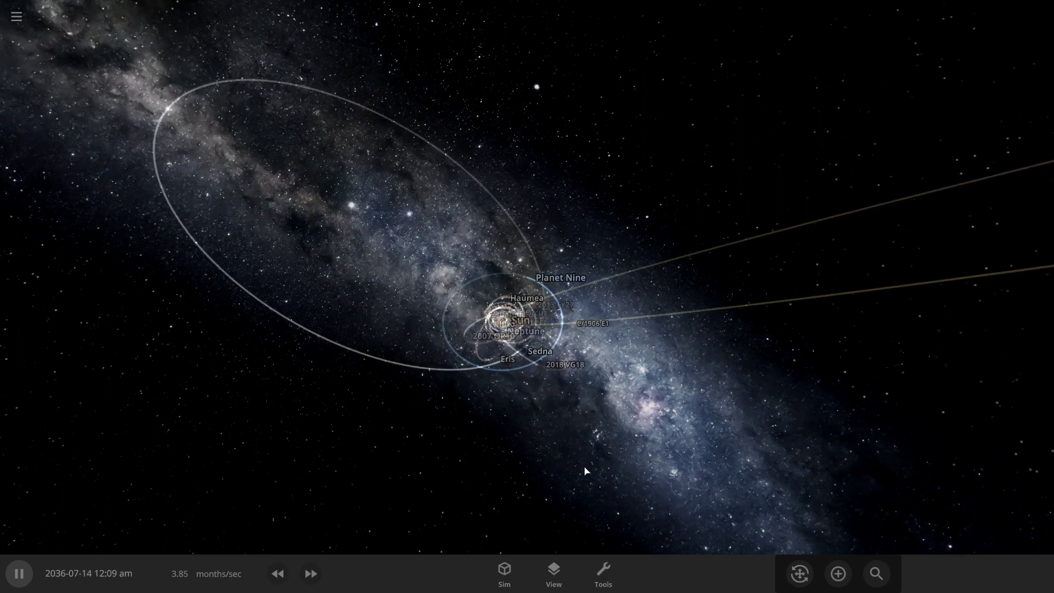
pyautogui.scroll(2, 527, 445)
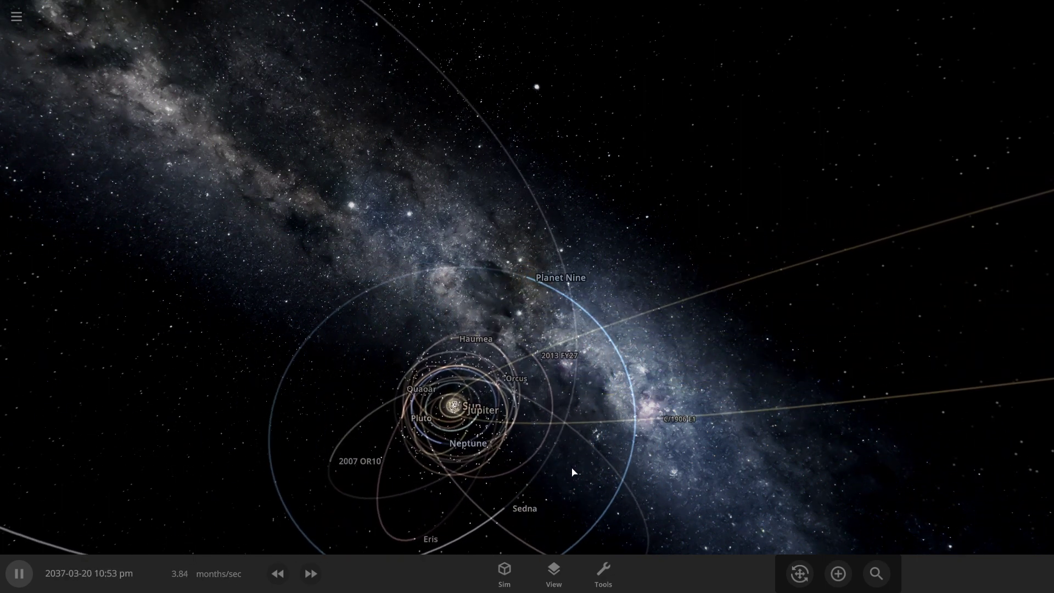
pyautogui.scroll(5, 443, 445)
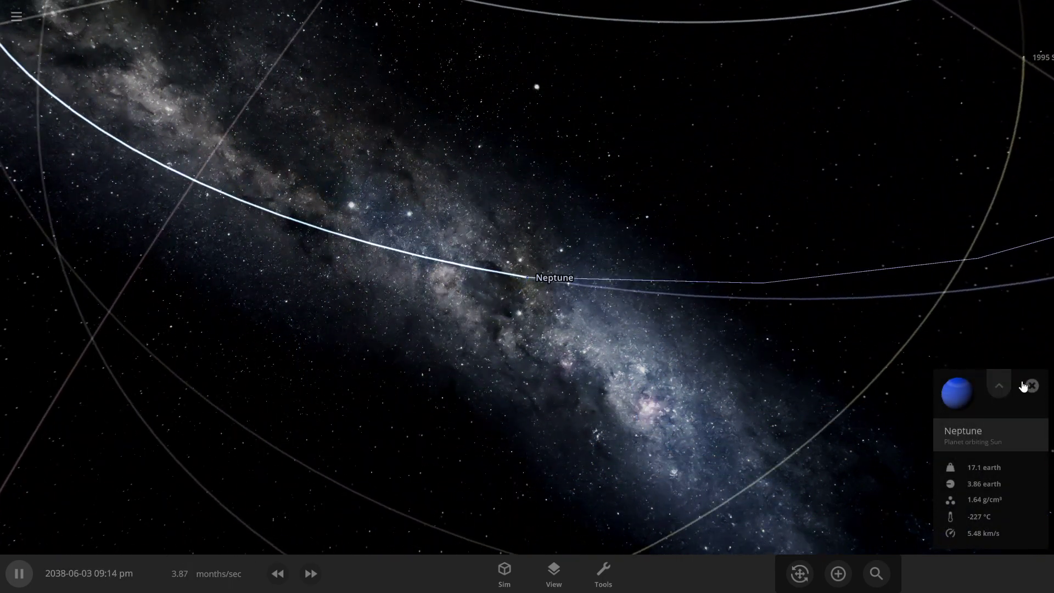
# Step: Fly to Neptune, add moons to it, and slow time to days per second
pyautogui.click(1023, 384)
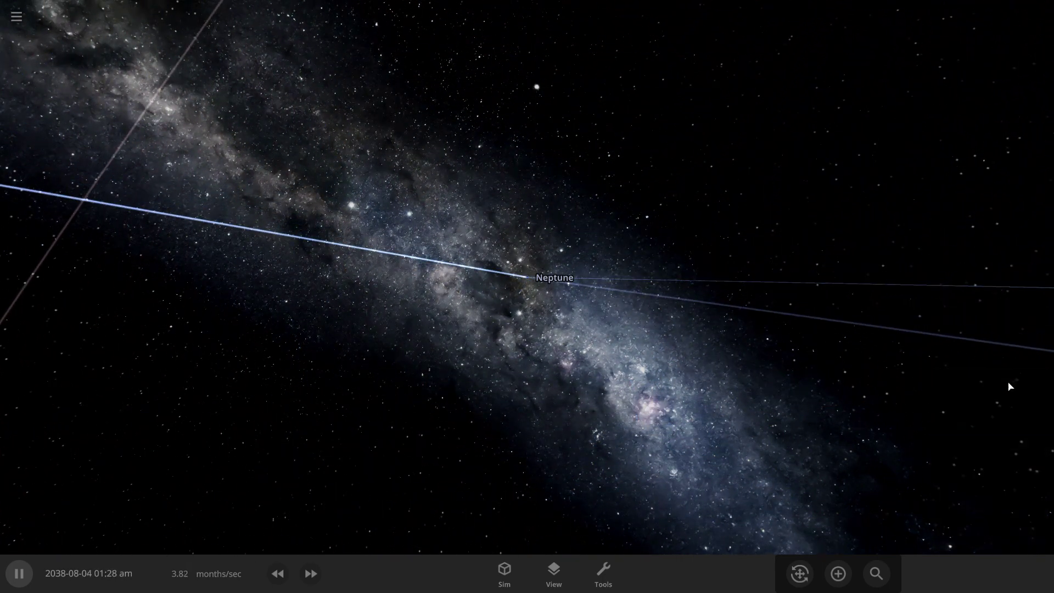
pyautogui.doubleClick(539, 268)
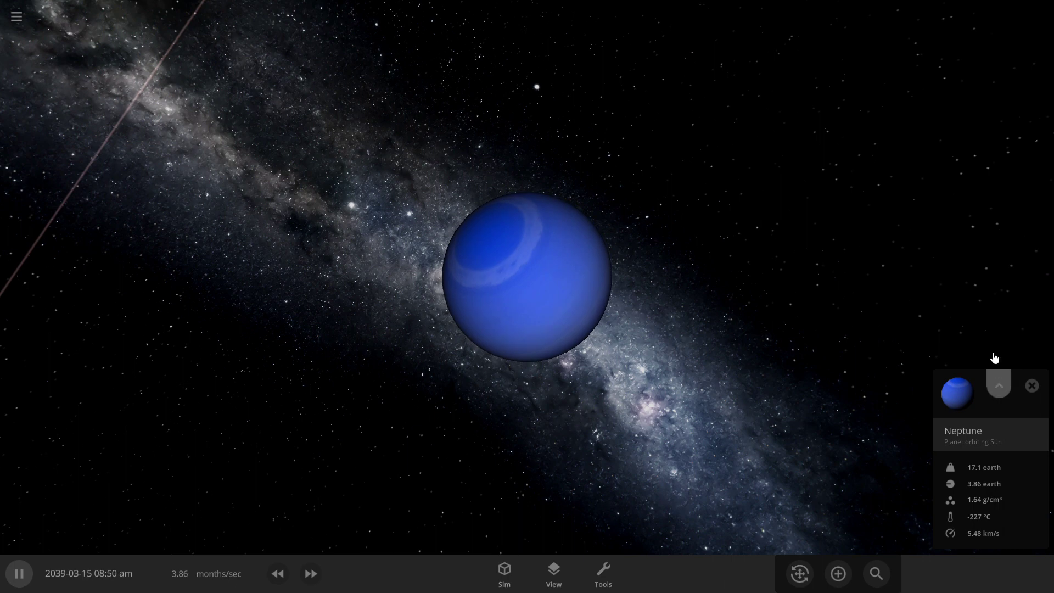
pyautogui.click(999, 383)
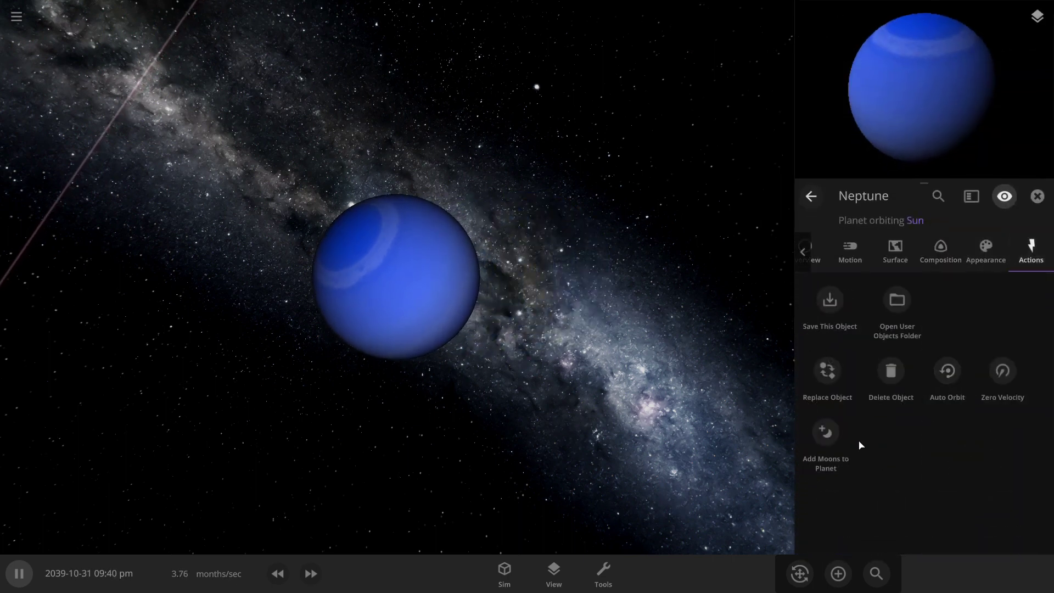
pyautogui.click(832, 449)
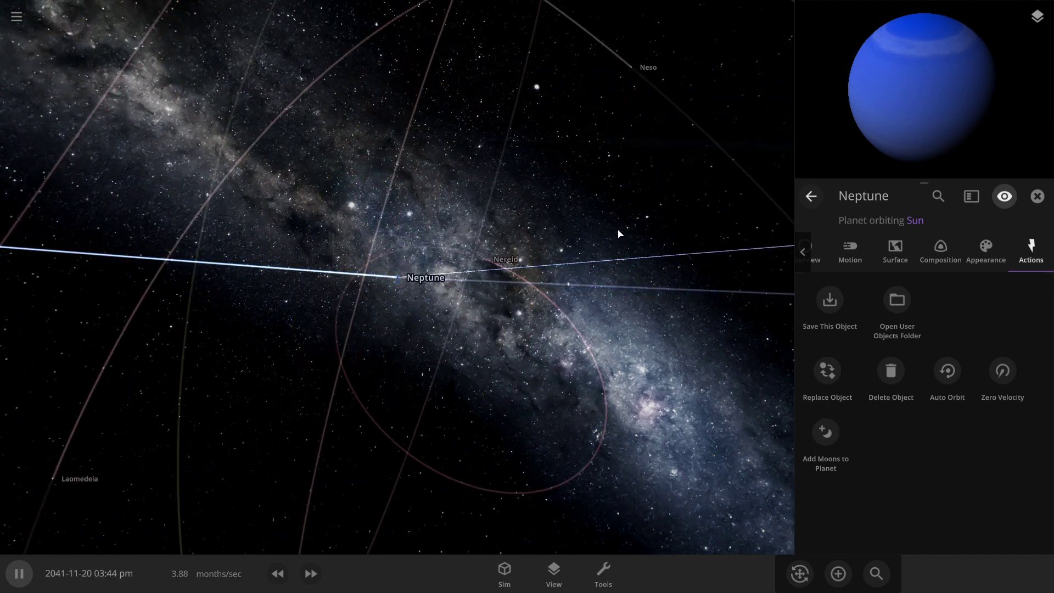
pyautogui.moveTo(618, 234); pyautogui.dragTo(465, 145)
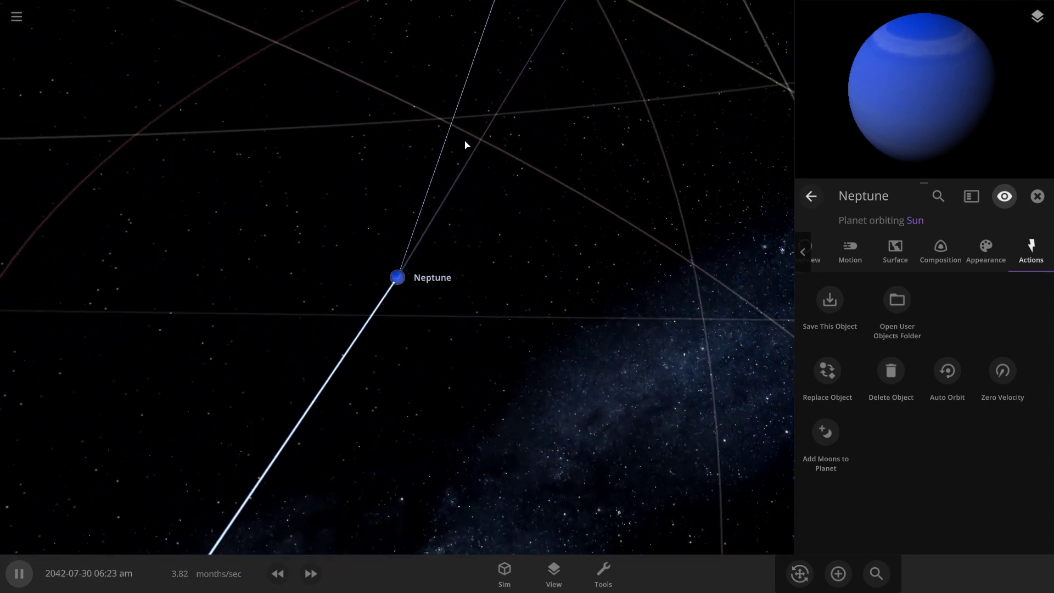
pyautogui.scroll(3, 465, 145)
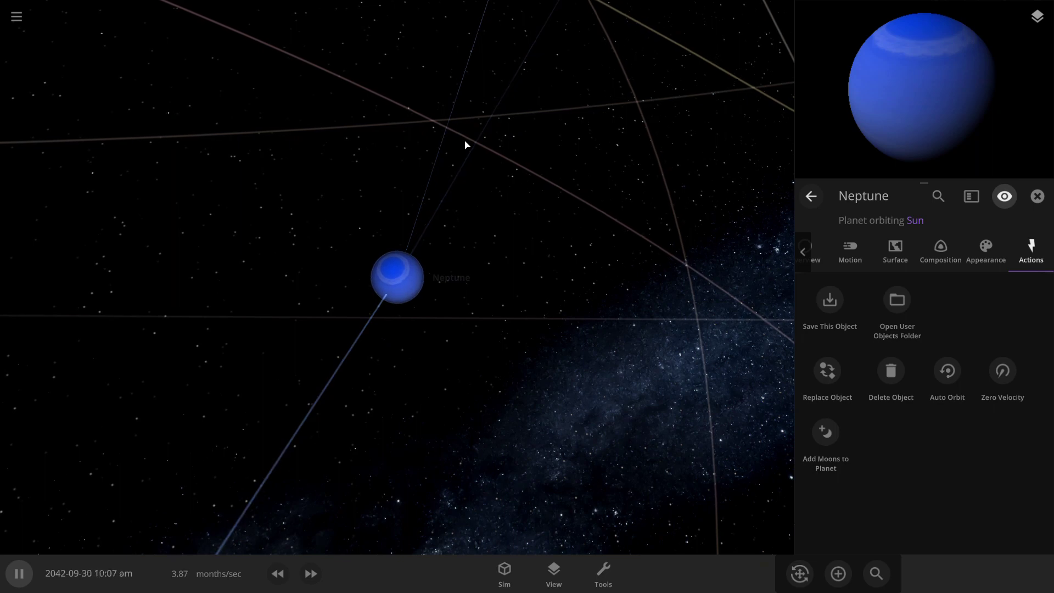
pyautogui.click(280, 574)
pyautogui.scroll(3, 478, 278)
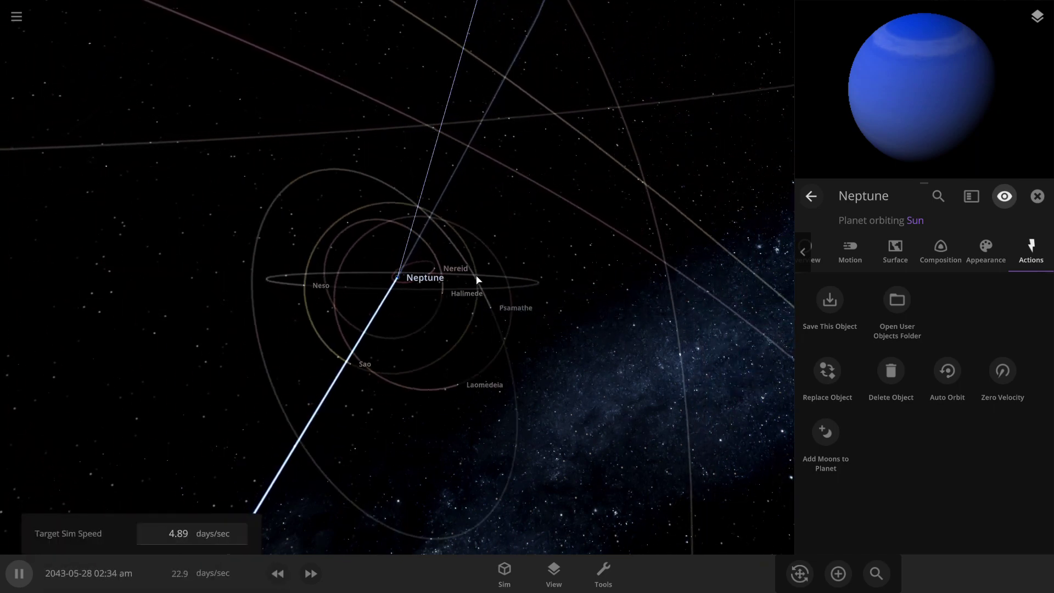
pyautogui.scroll(3, 476, 280)
pyautogui.scroll(-1, 474, 281)
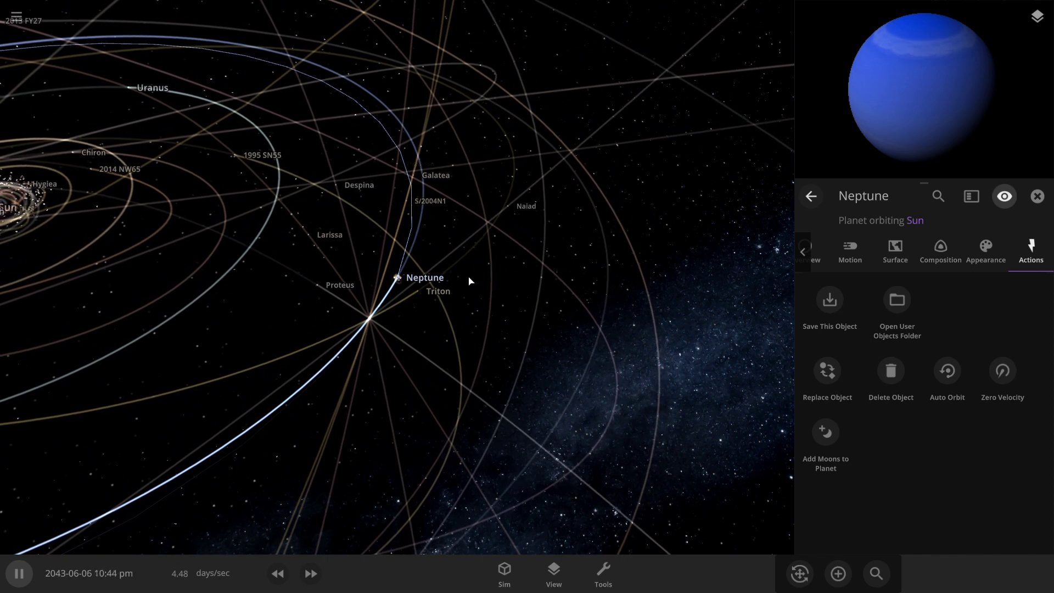
# Step: Restart the simulation back to the 2017 solar system
pyautogui.click(85, 569)
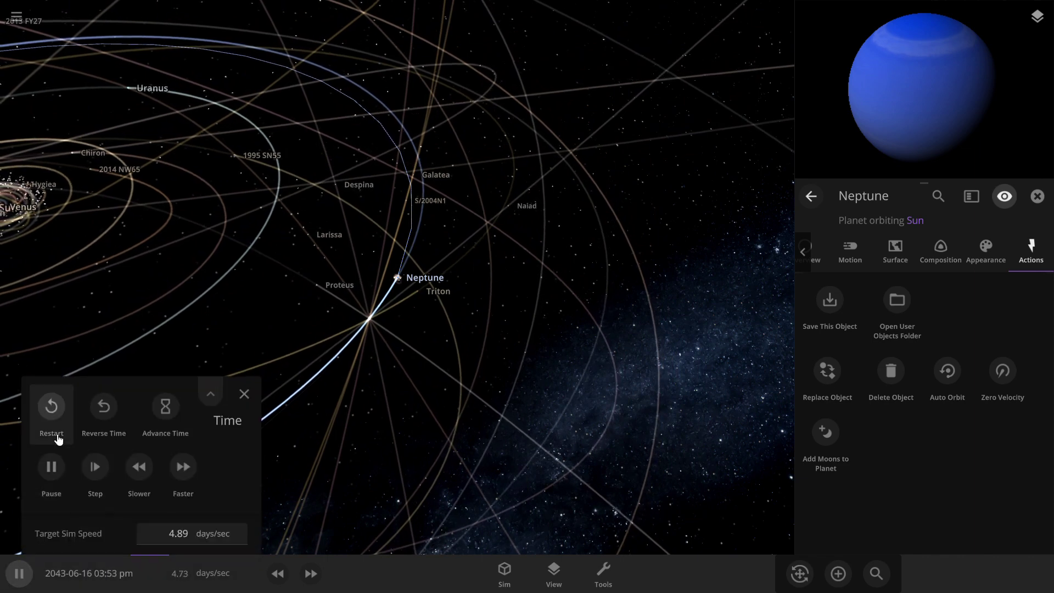
pyautogui.click(51, 406)
pyautogui.click(589, 338)
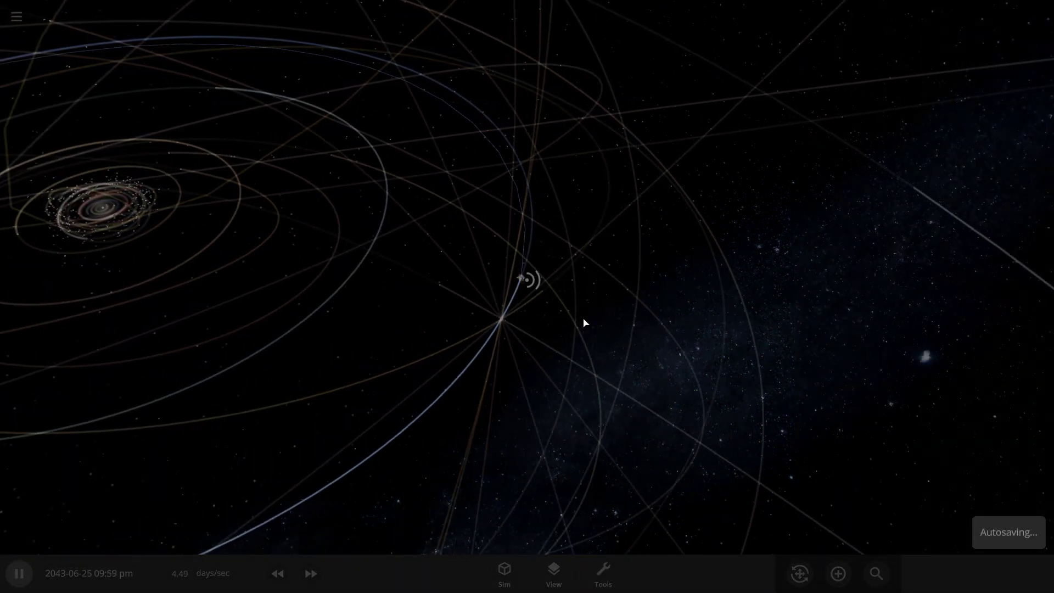
pyautogui.scroll(-5, 564, 298)
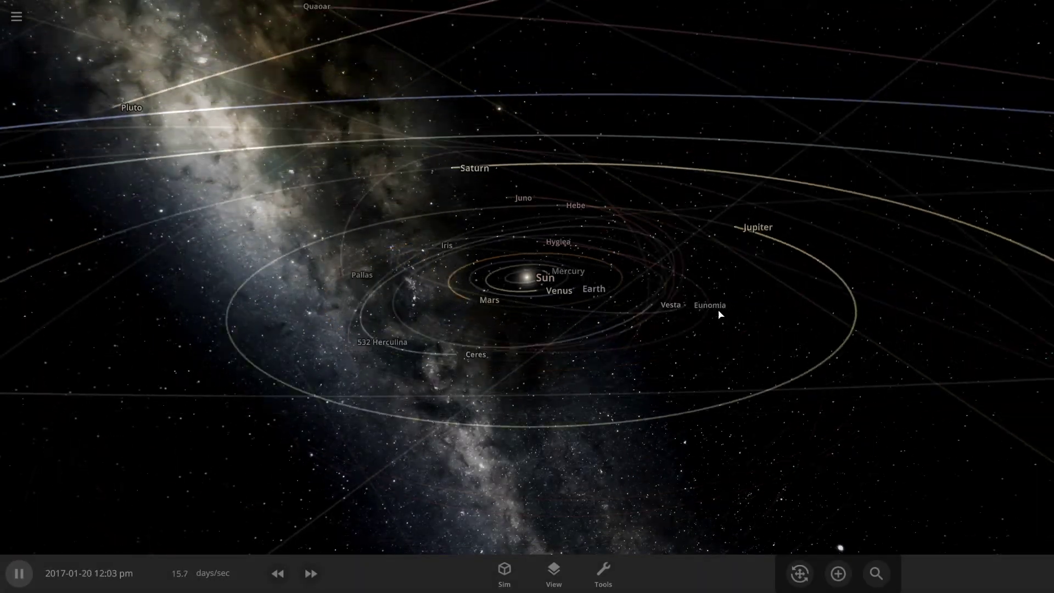
# Step: Fly to Neptune, slow time, and show its full details with moons like Sao and Neso
pyautogui.doubleClick(128, 291)
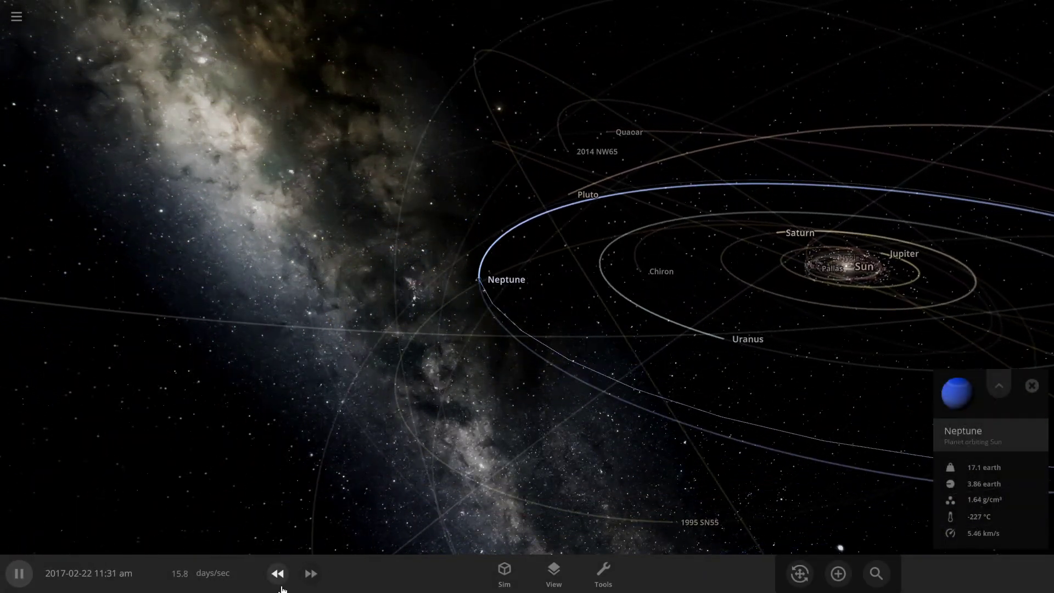
pyautogui.click(277, 574)
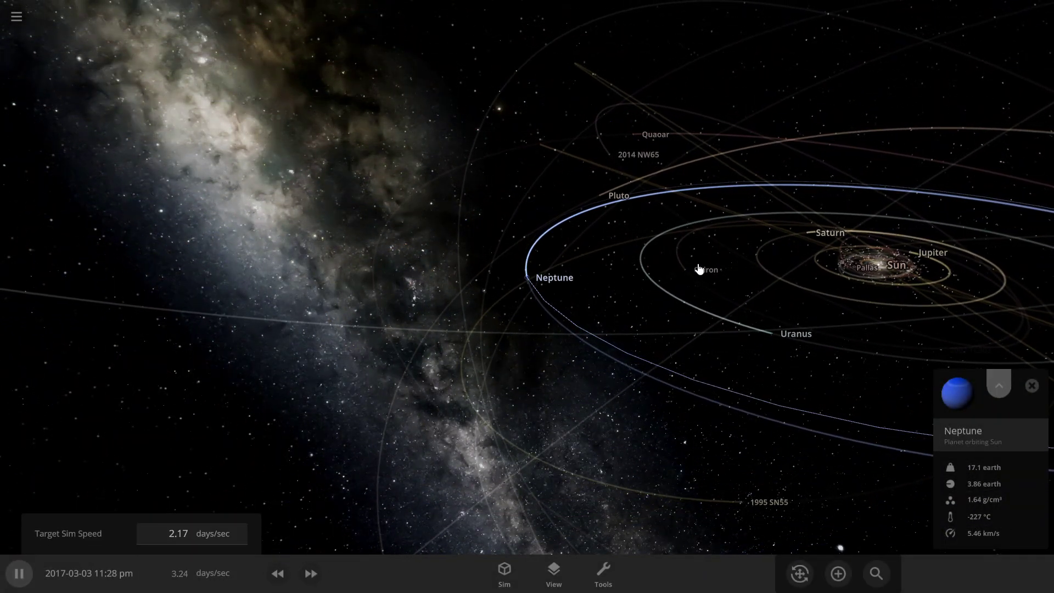
pyautogui.click(999, 385)
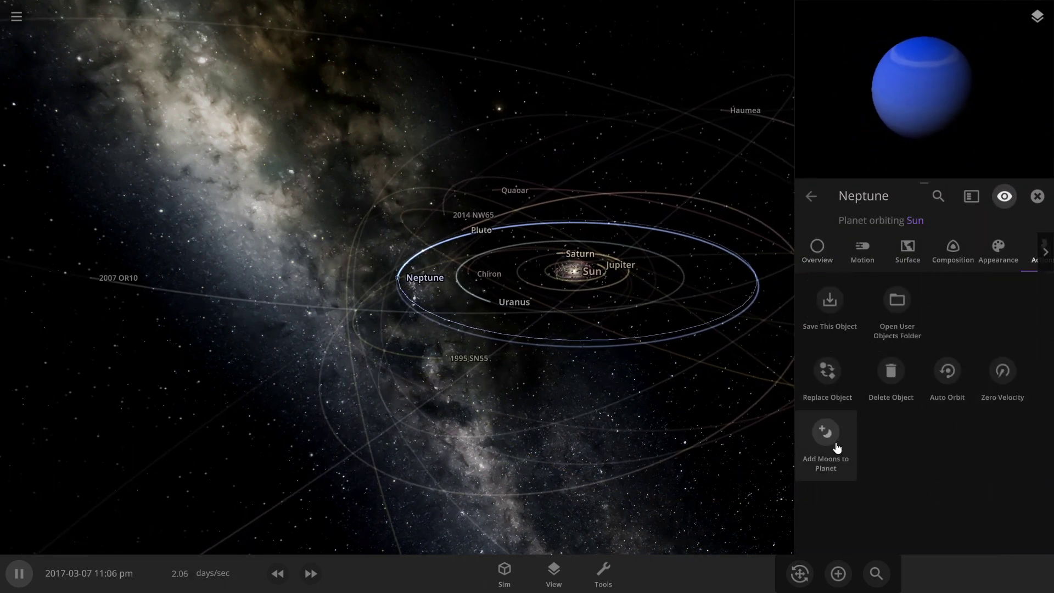
pyautogui.scroll(5, 546, 364)
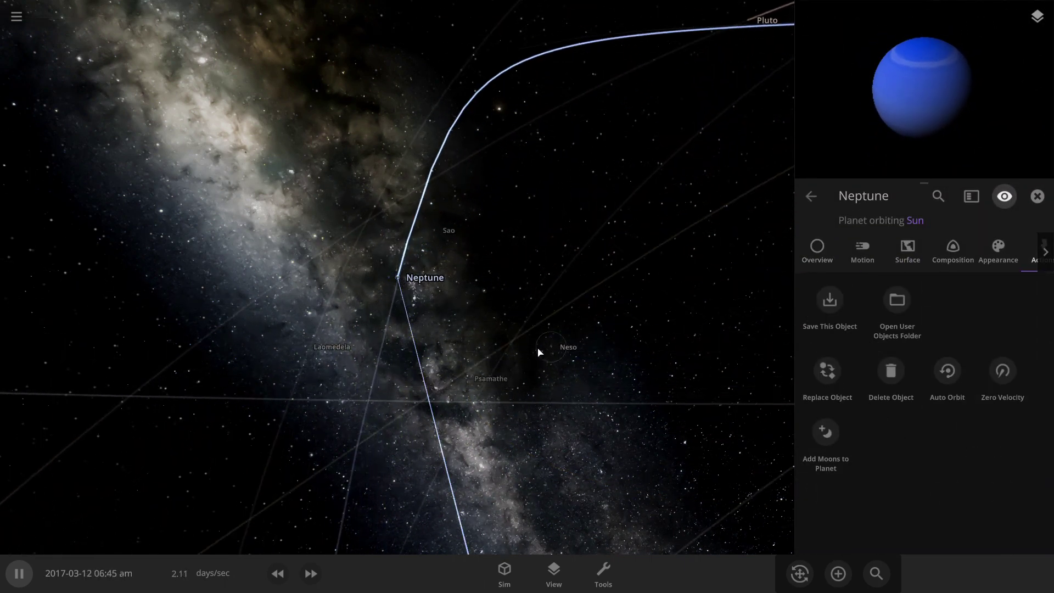
# Step: Toggle the view options, then orbit around Neptune to view Triton, Proteus, Larissa and Naiad
pyautogui.click(554, 569)
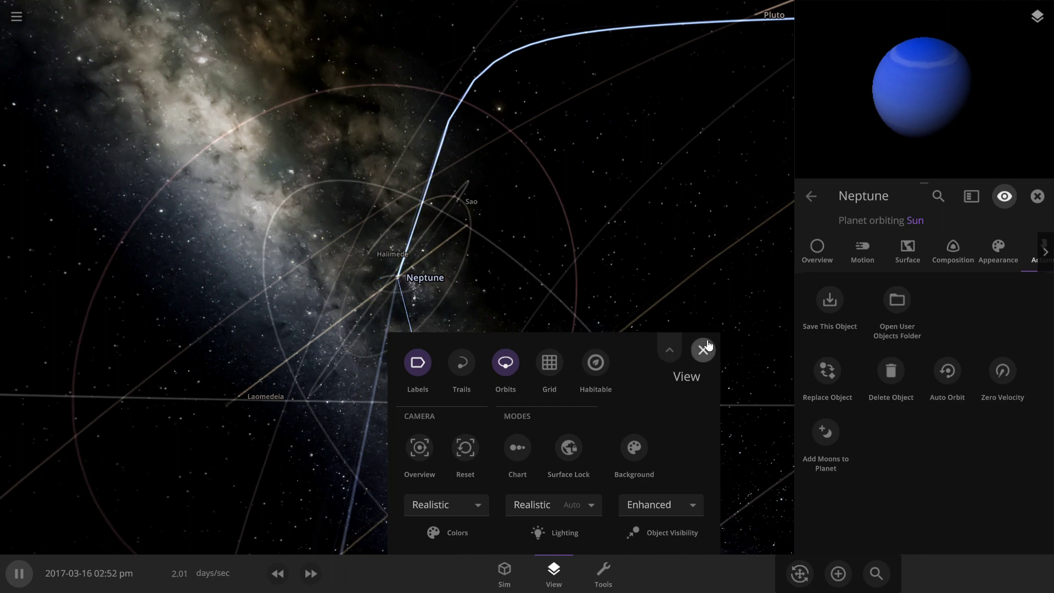
pyautogui.click(707, 348)
pyautogui.moveTo(528, 365); pyautogui.dragTo(407, 438)
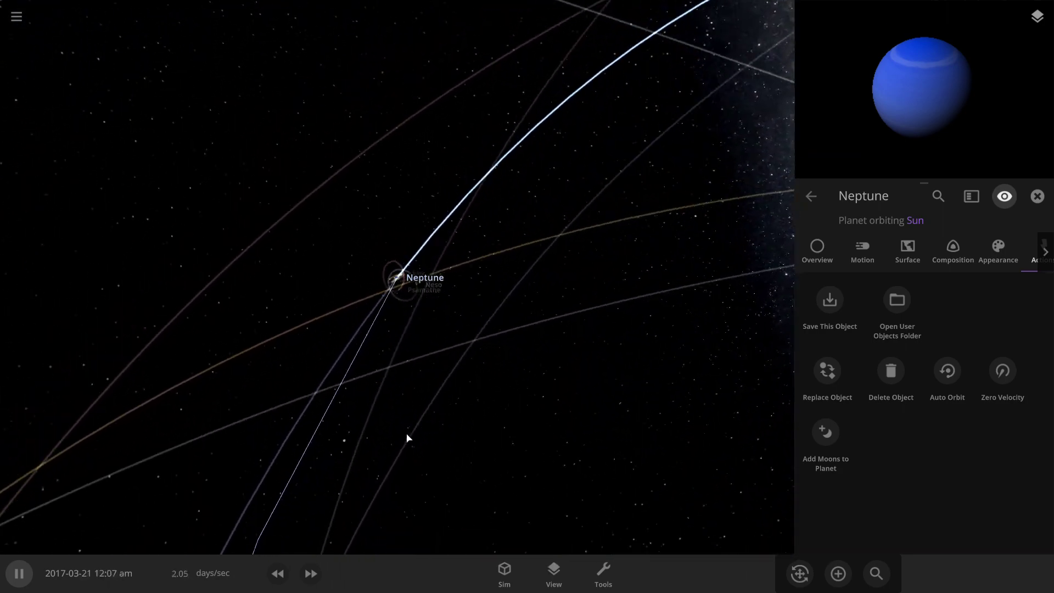
pyautogui.scroll(-5, 406, 436)
pyautogui.scroll(6, 405, 428)
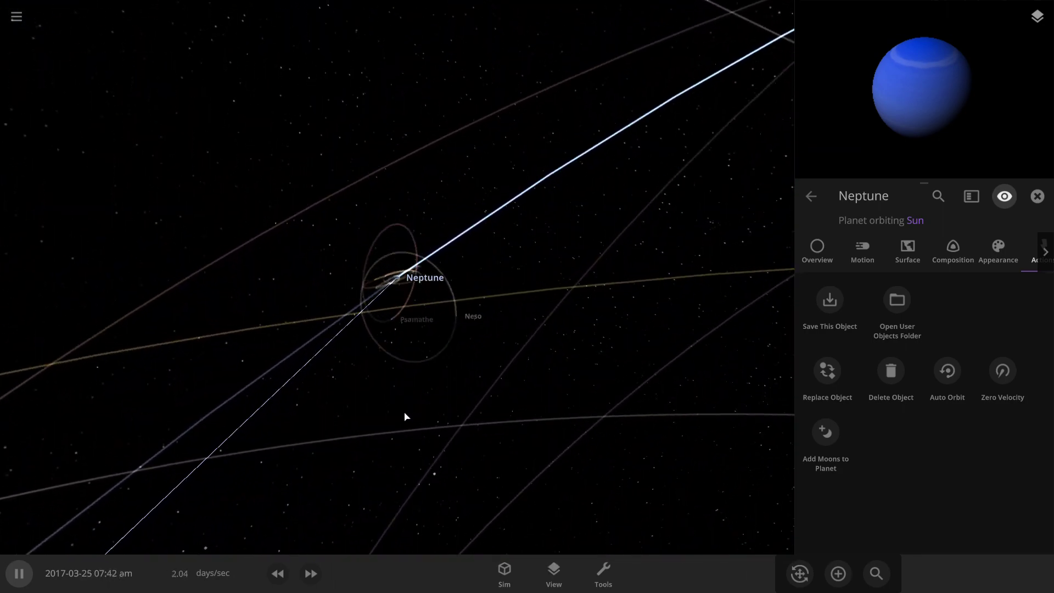
pyautogui.scroll(3, 403, 416)
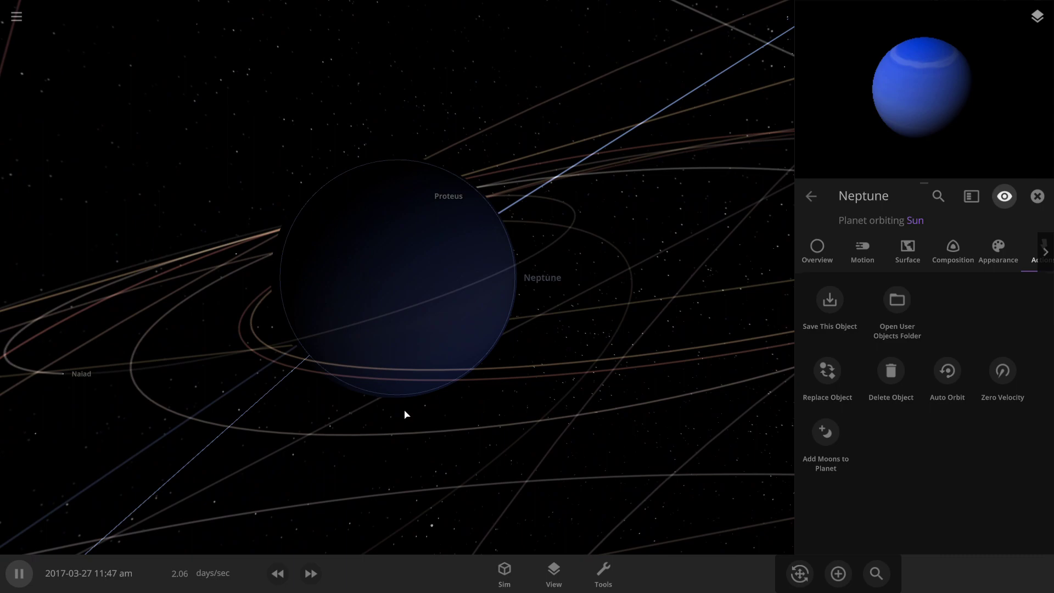
pyautogui.moveTo(405, 413)
pyautogui.mouseDown()
pyautogui.moveTo(546, 454)
pyautogui.moveTo(550, 557)
pyautogui.mouseUp()
pyautogui.scroll(-5, 572, 447)
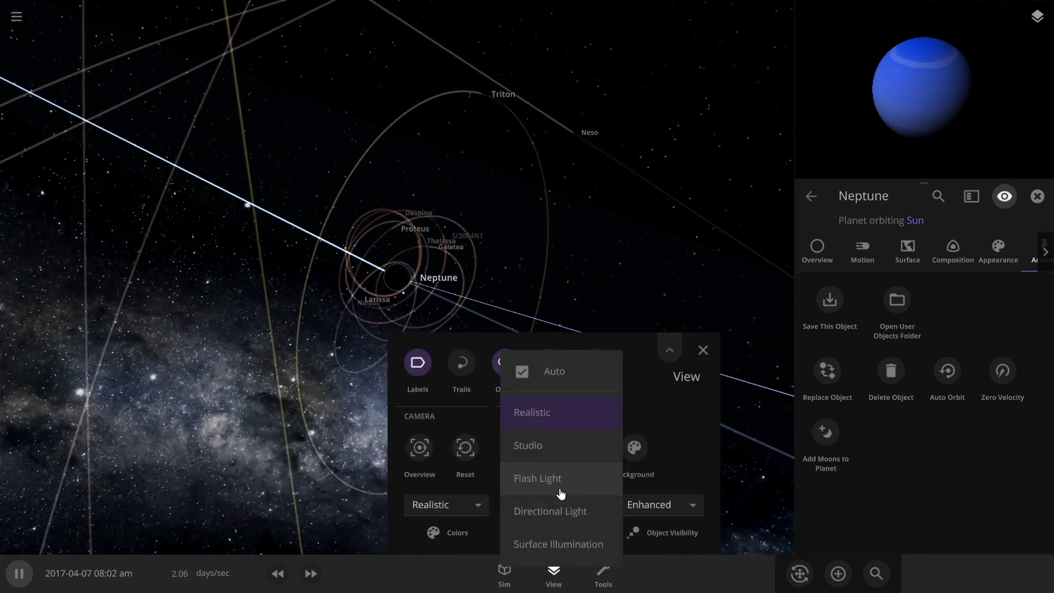
pyautogui.moveTo(615, 356); pyautogui.dragTo(753, 328)
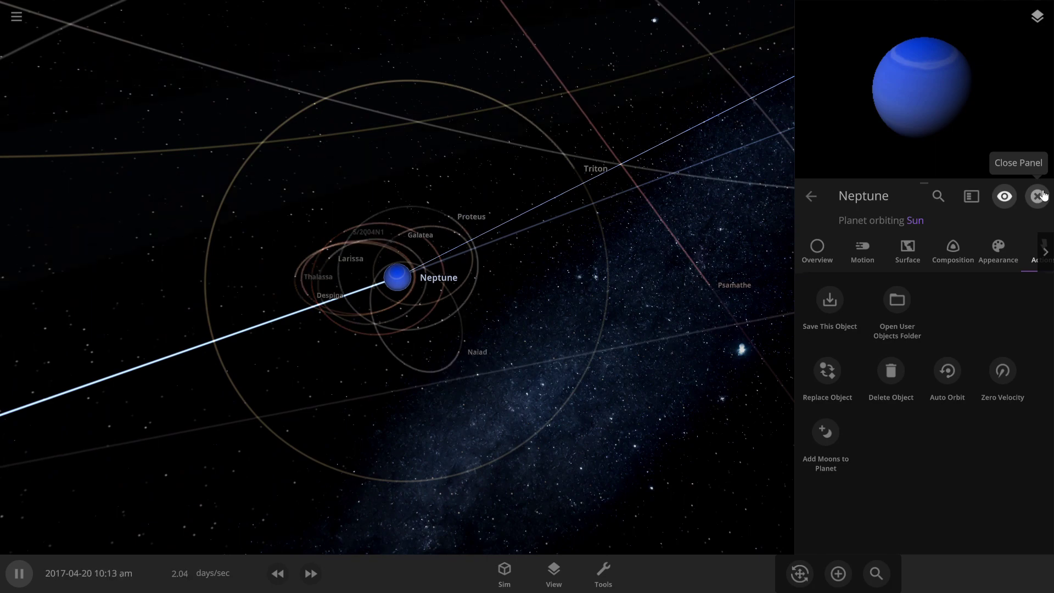
# Step: Open the simulation tools and glance at the Force tool's settings
pyautogui.click(603, 572)
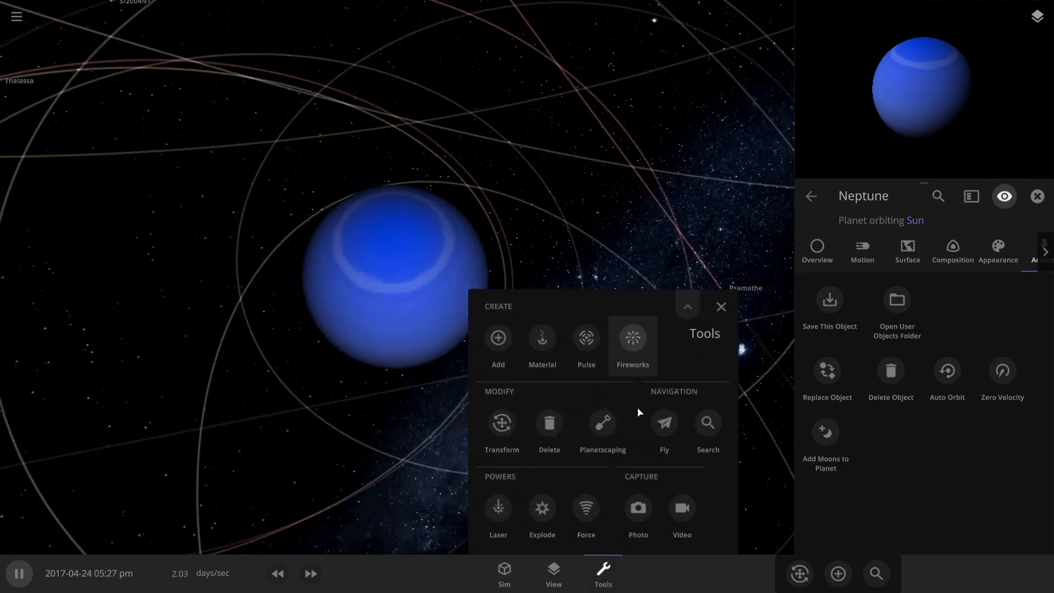
pyautogui.click(596, 520)
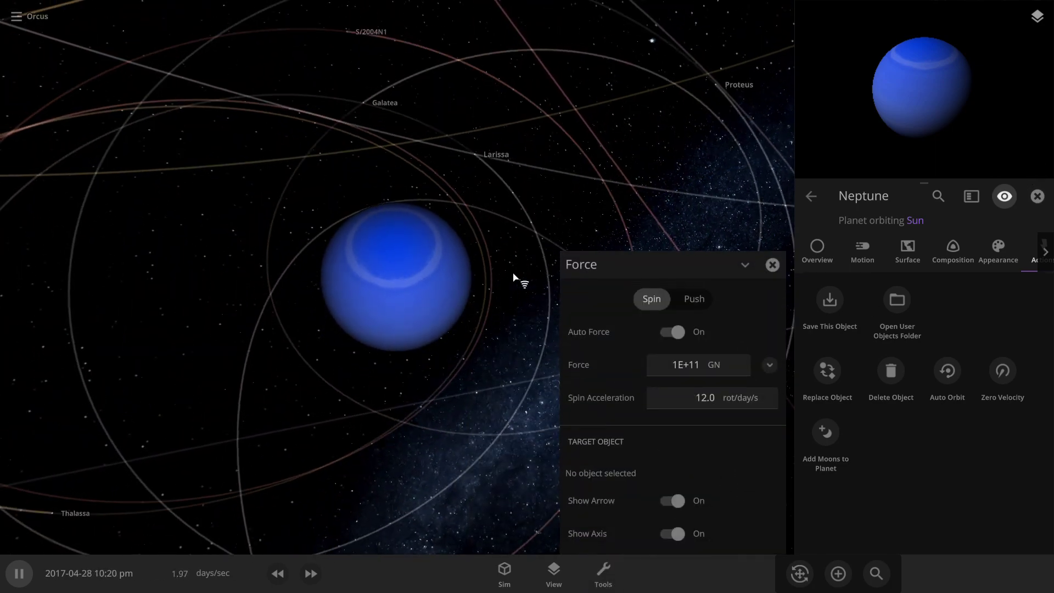
pyautogui.click(771, 268)
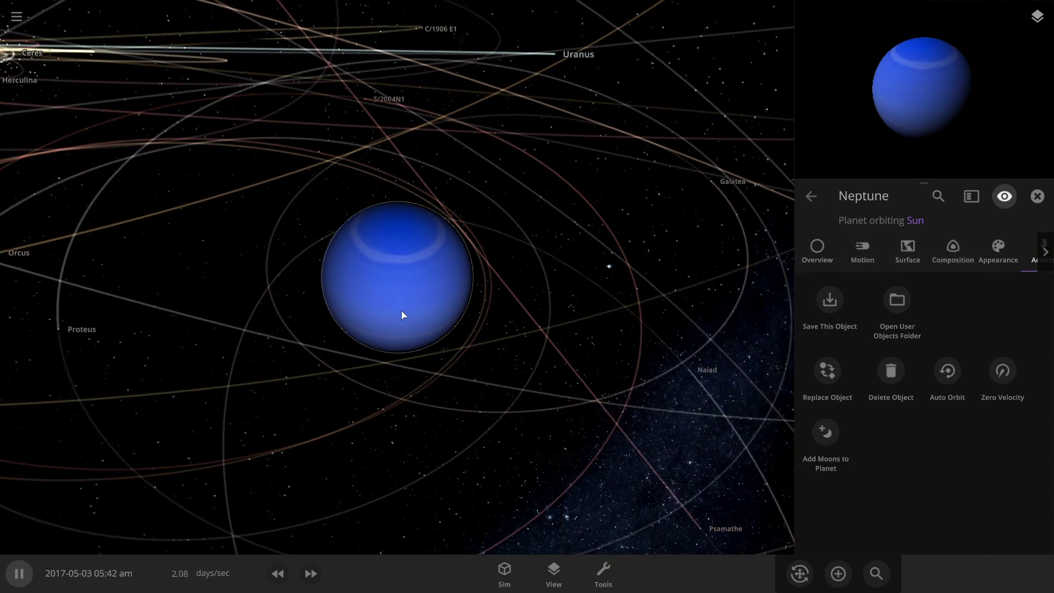
# Step: In Neptune's Overview, set its rotational period to 2.06 hours, then to 0
pyautogui.click(815, 248)
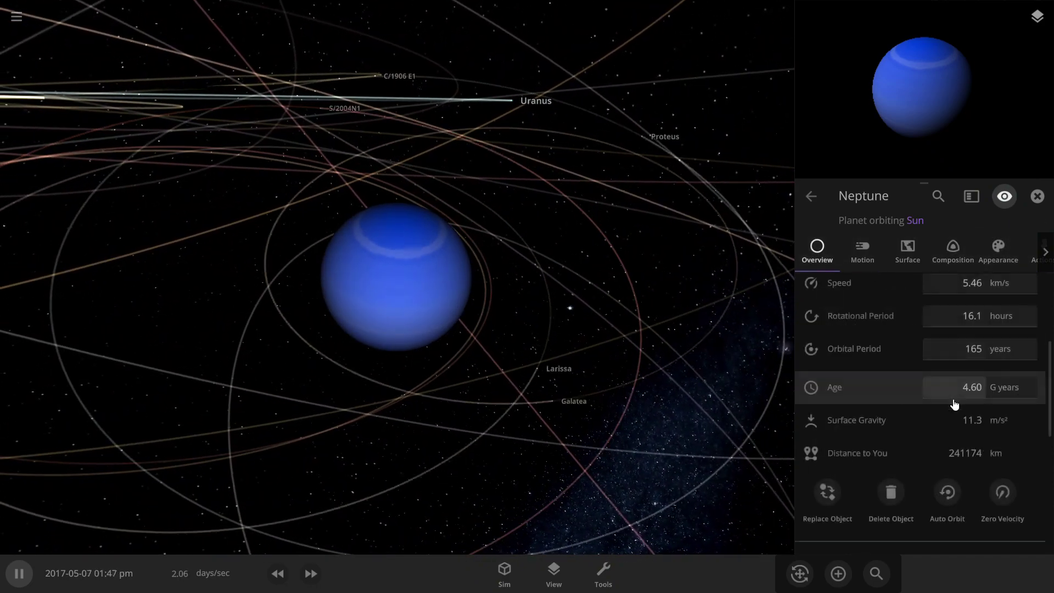
pyautogui.scroll(-1, 940, 420)
pyautogui.scroll(2, 967, 397)
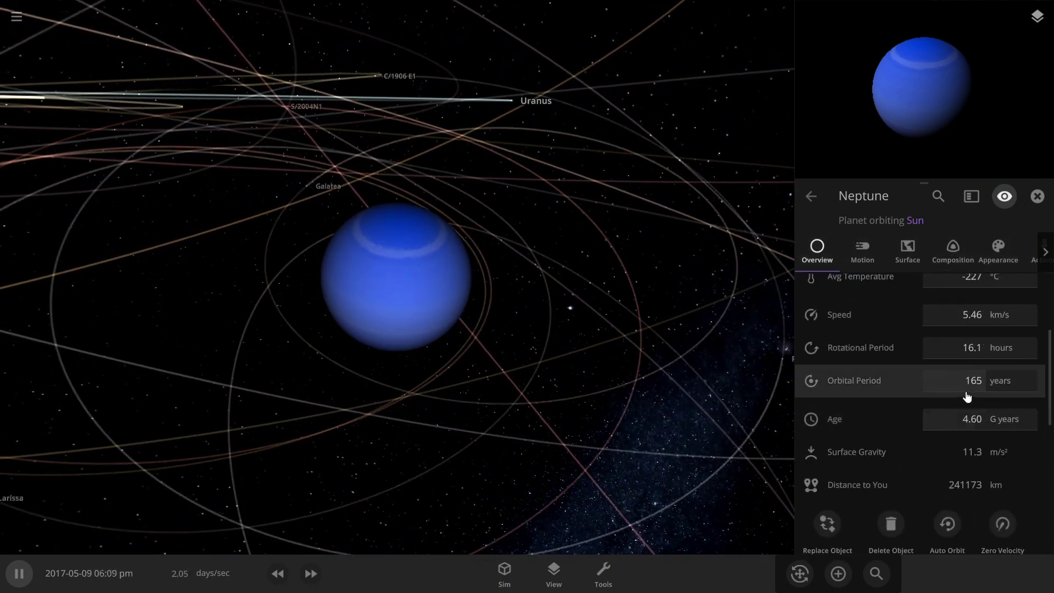
pyautogui.click(970, 361)
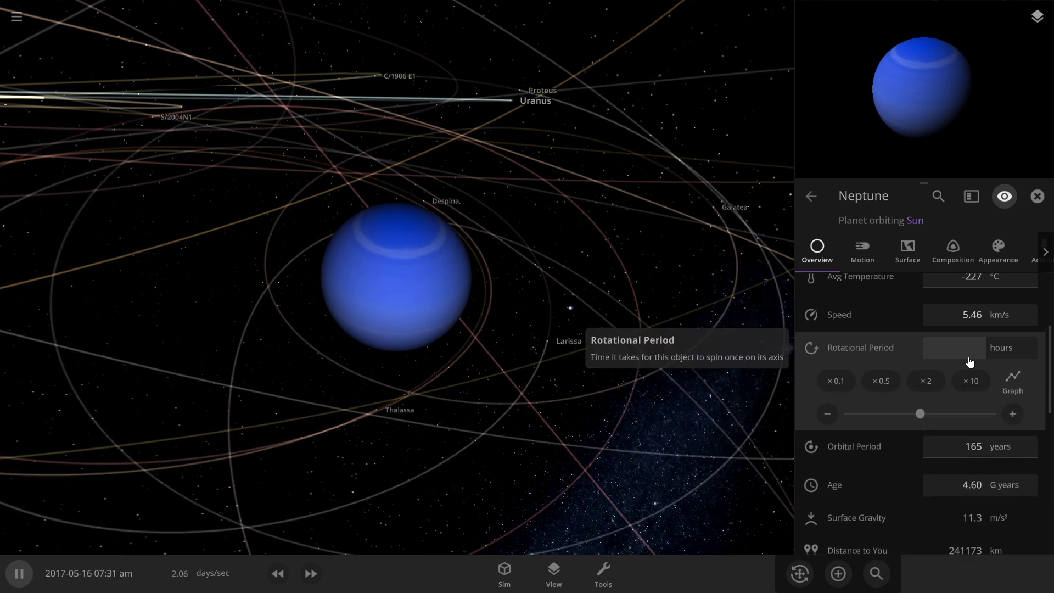
pyautogui.write('2.06')
pyautogui.press('Return')
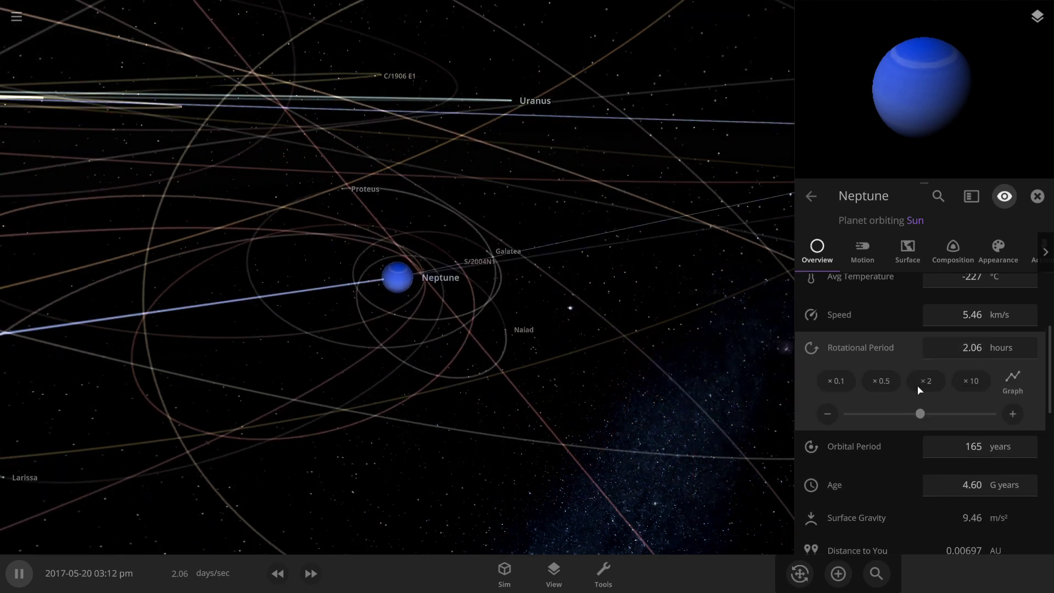
pyautogui.click(961, 351)
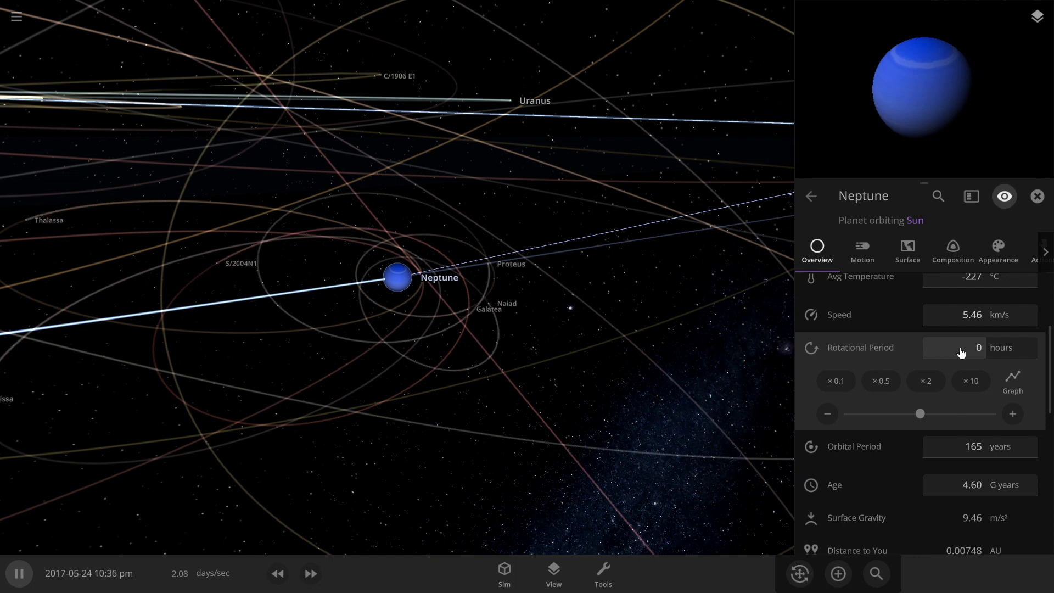
pyautogui.write('.1')
pyautogui.press('Return')
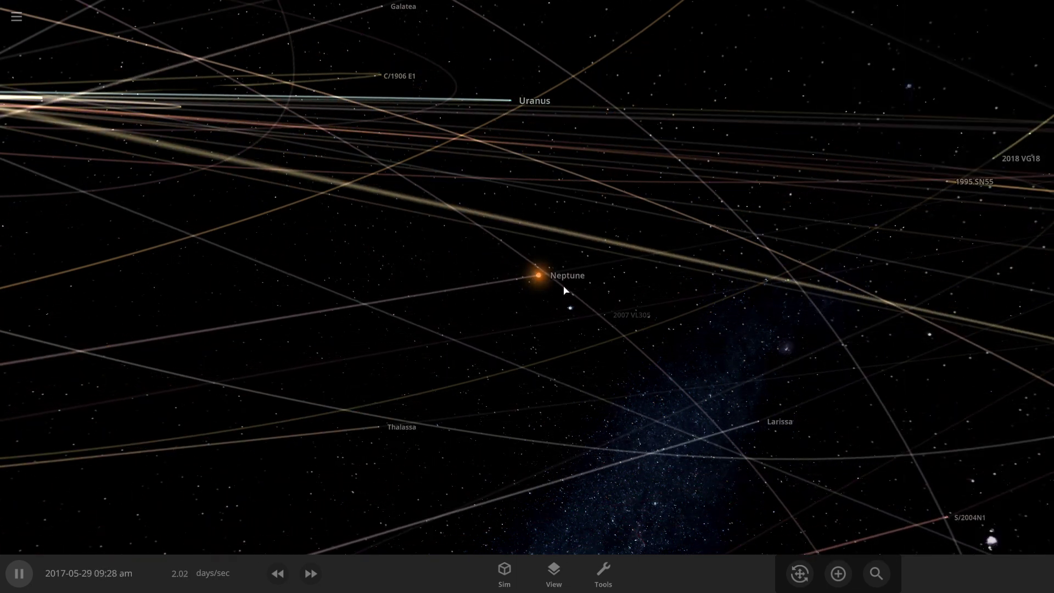
# Step: Select Neptune, then open and close the add catalogue
pyautogui.click(540, 277)
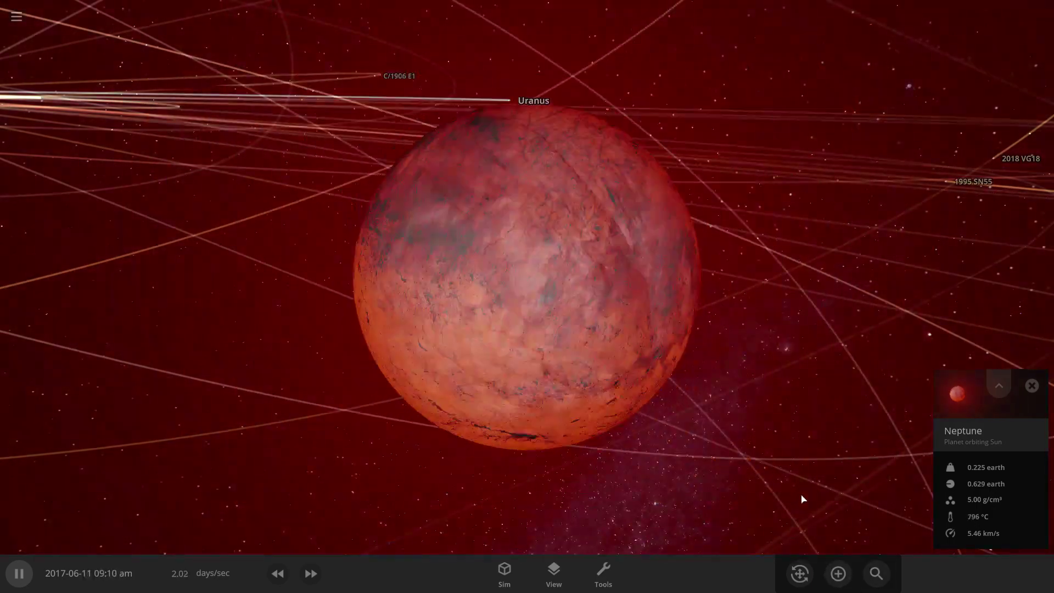
pyautogui.scroll(-3, 803, 499)
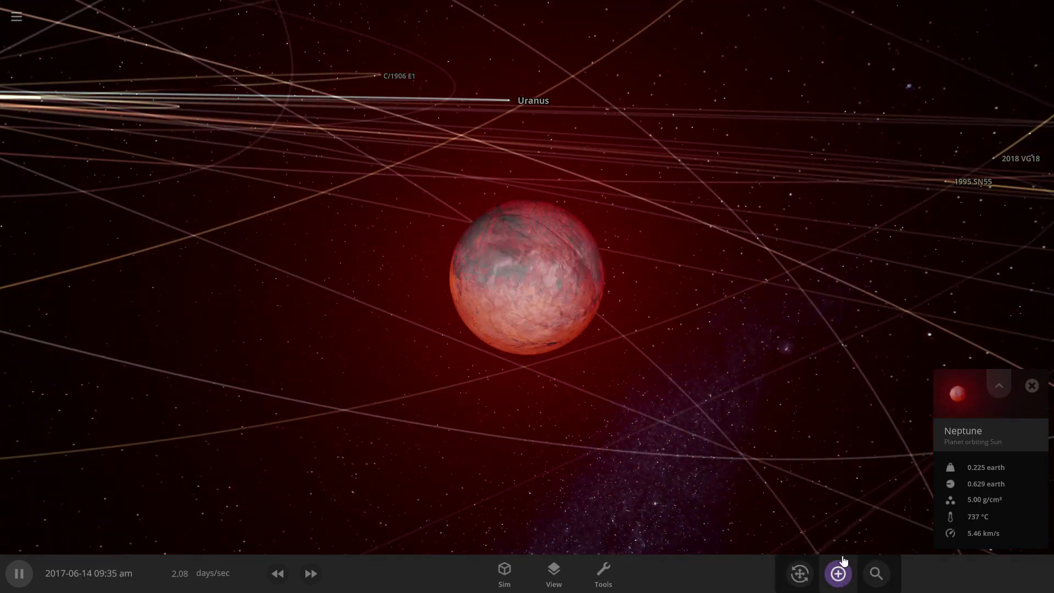
pyautogui.click(840, 568)
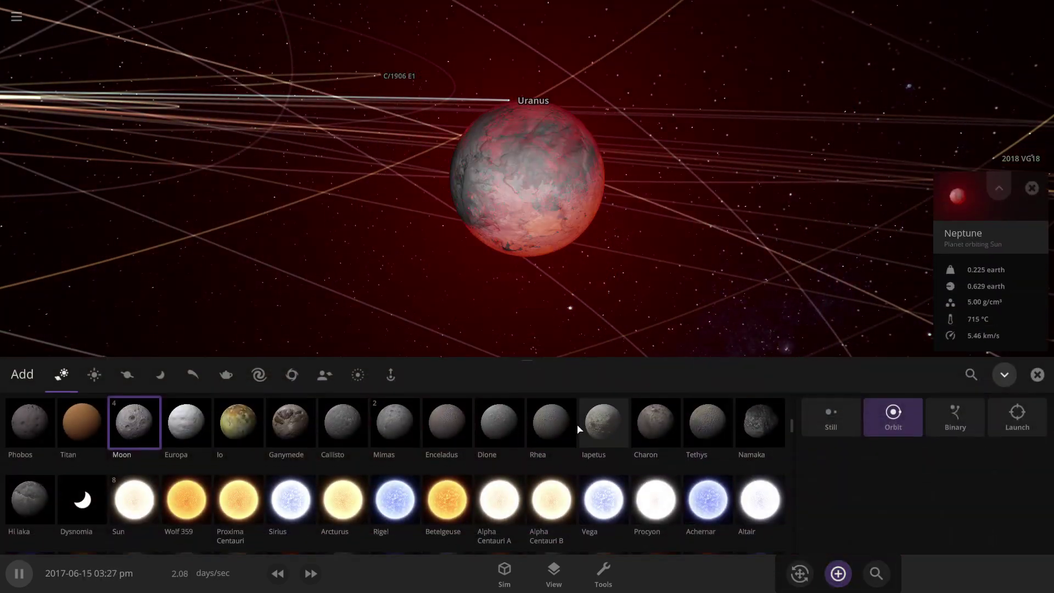
pyautogui.scroll(2, 294, 426)
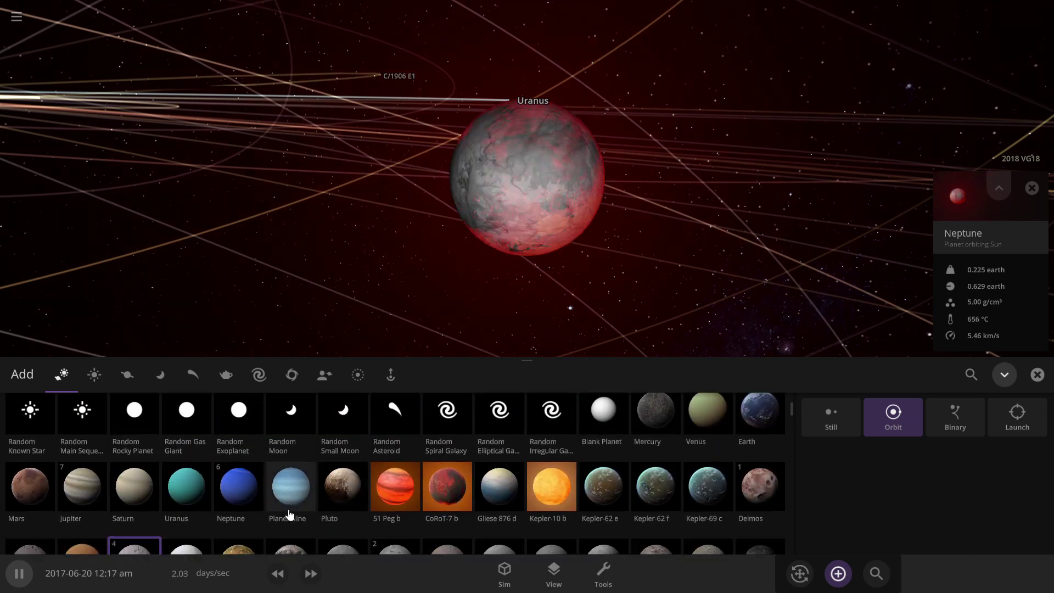
pyautogui.scroll(-1, 453, 421)
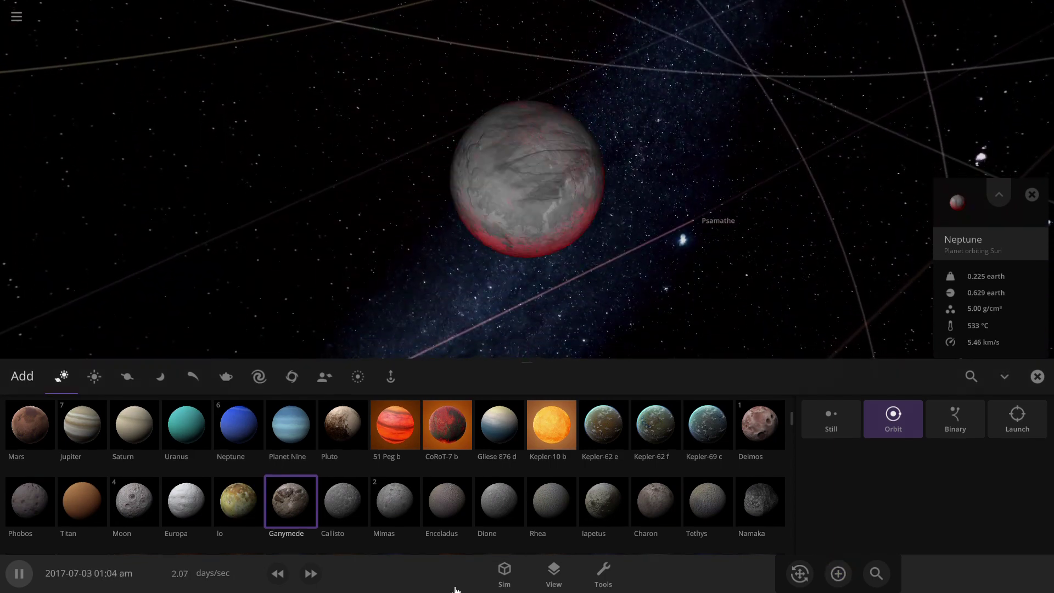
pyautogui.press('Escape')
# Step: Resume the simulation at years per second until Neptune cools to grey, about -179 °C
pyautogui.press('space')
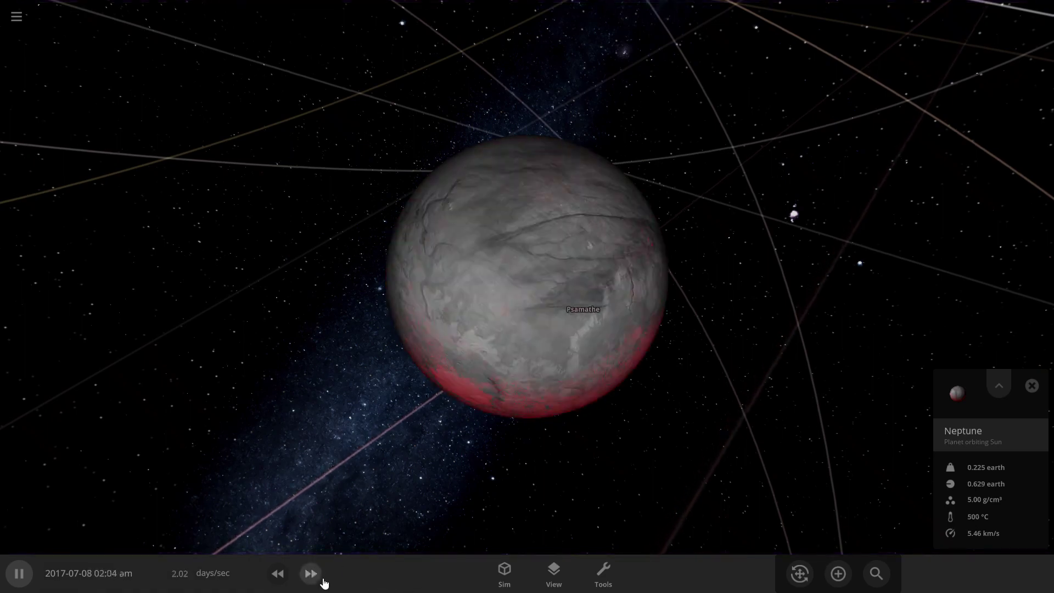
pyautogui.click(316, 583)
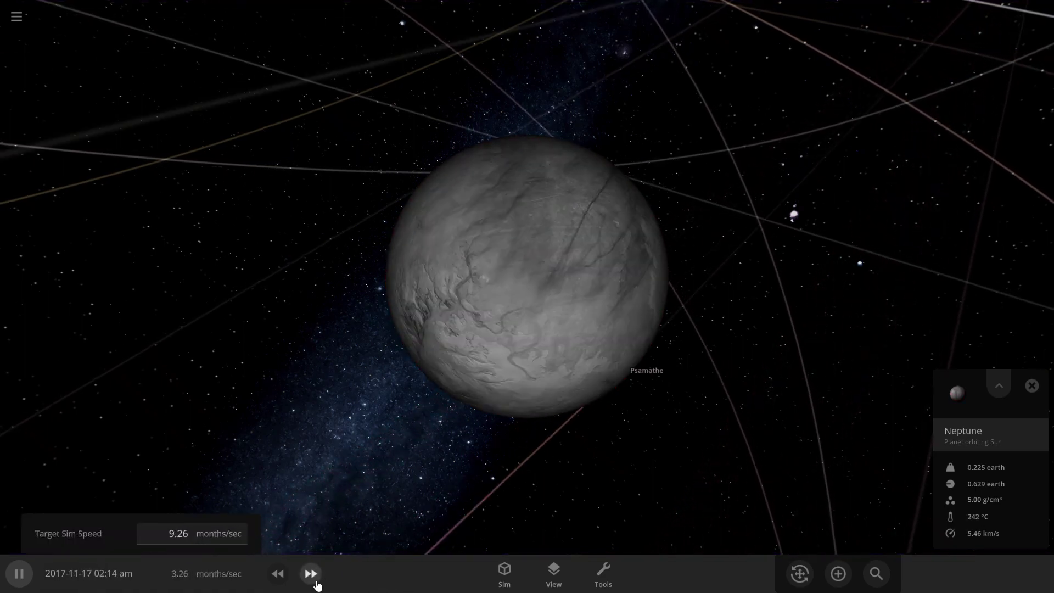
pyautogui.click(316, 583)
pyautogui.click(316, 582)
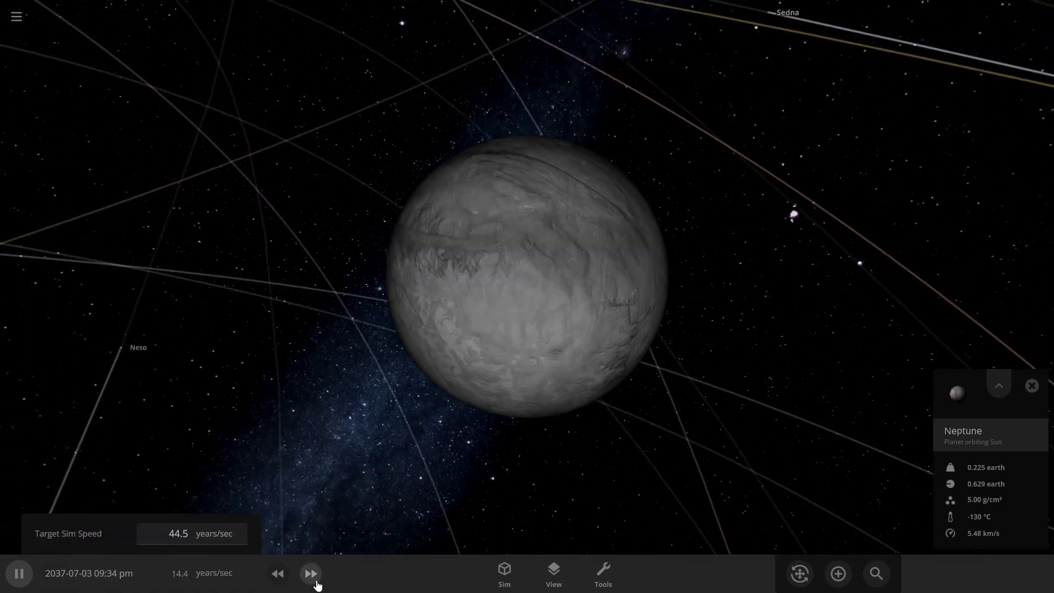
# Step: Bring the simulation speed down from years per second to days per second
pyautogui.click(316, 582)
pyautogui.click(276, 574)
pyautogui.click(276, 574)
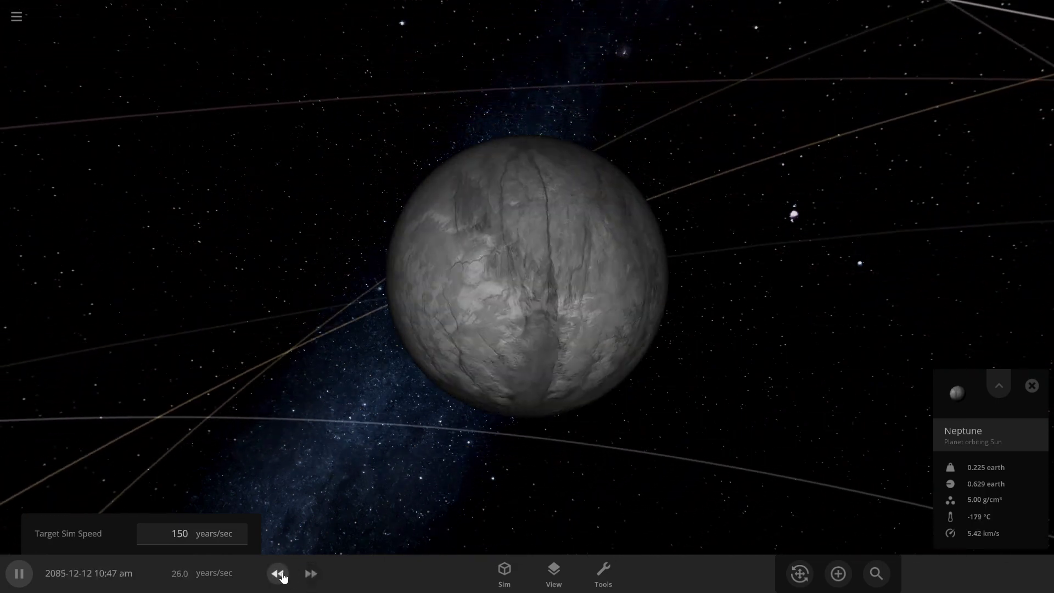
pyautogui.click(277, 575)
pyautogui.click(282, 575)
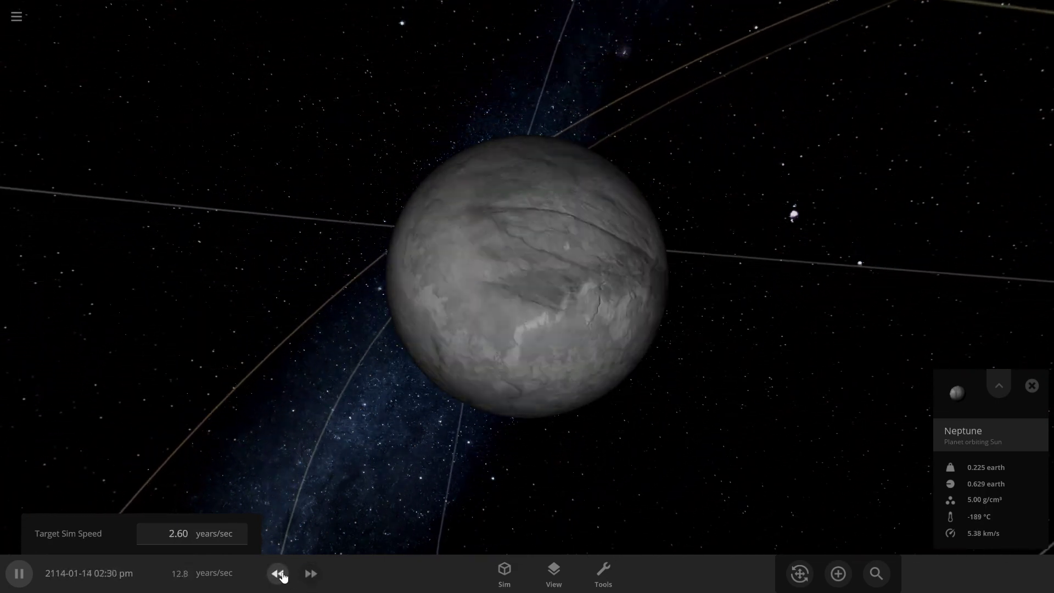
pyautogui.click(279, 574)
pyautogui.click(279, 573)
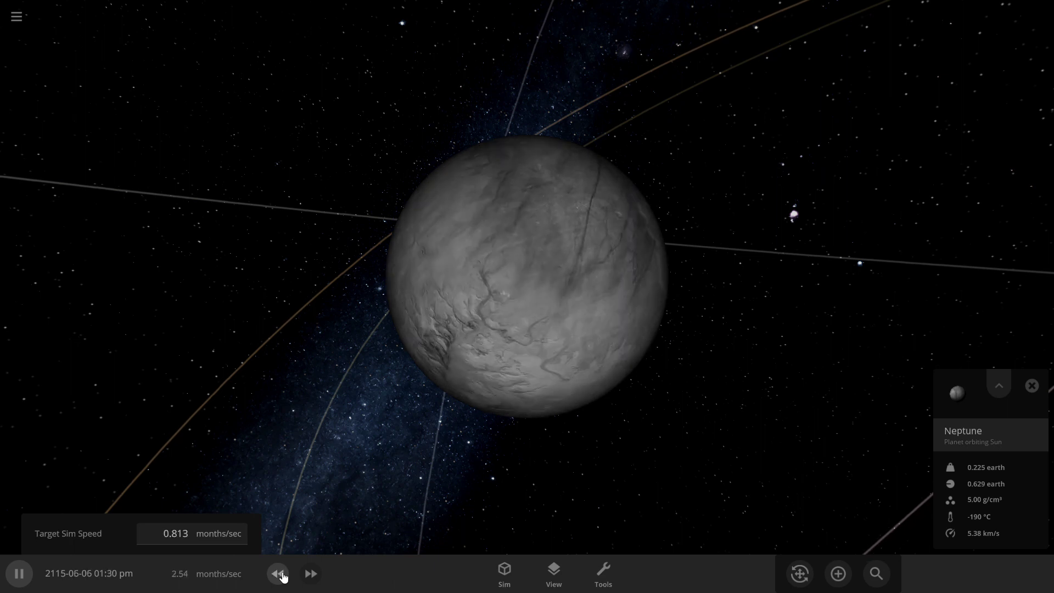
pyautogui.click(282, 575)
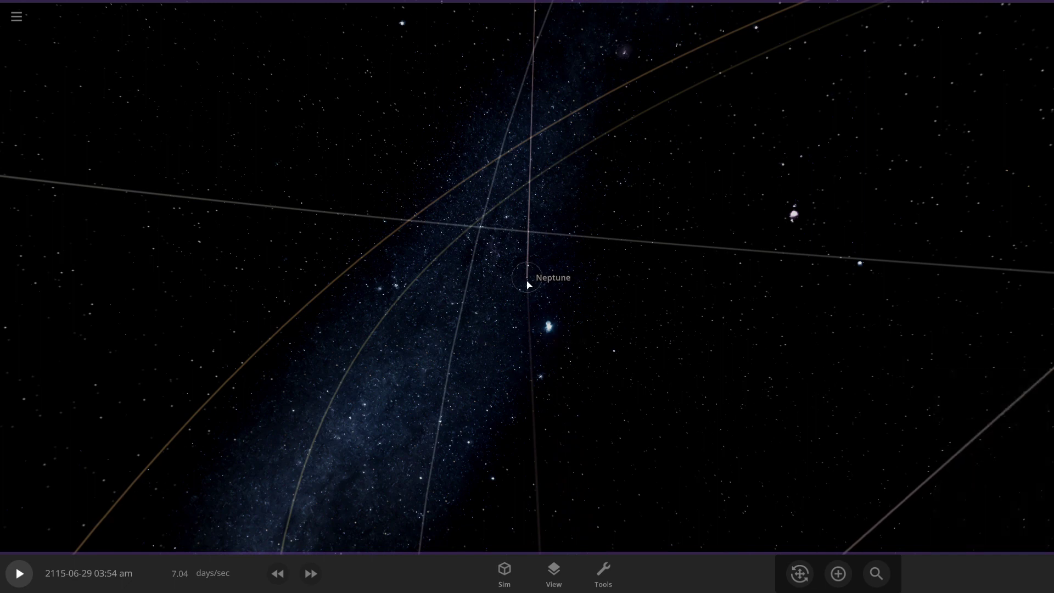
# Step: Reselect Neptune, slow time to about 4.55 minutes per second, and expand its properties
pyautogui.click(527, 284)
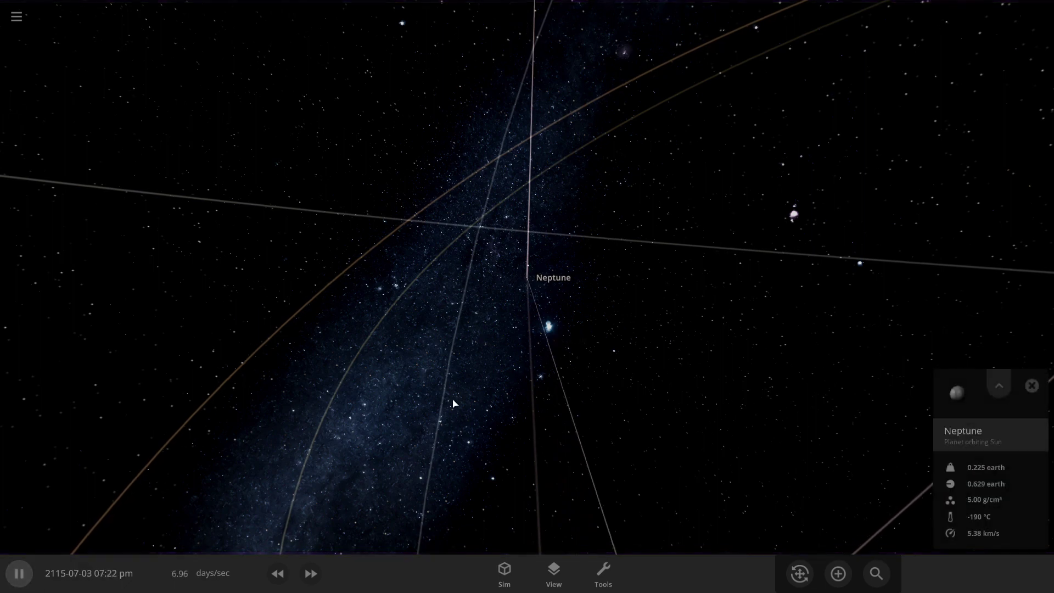
pyautogui.click(277, 573)
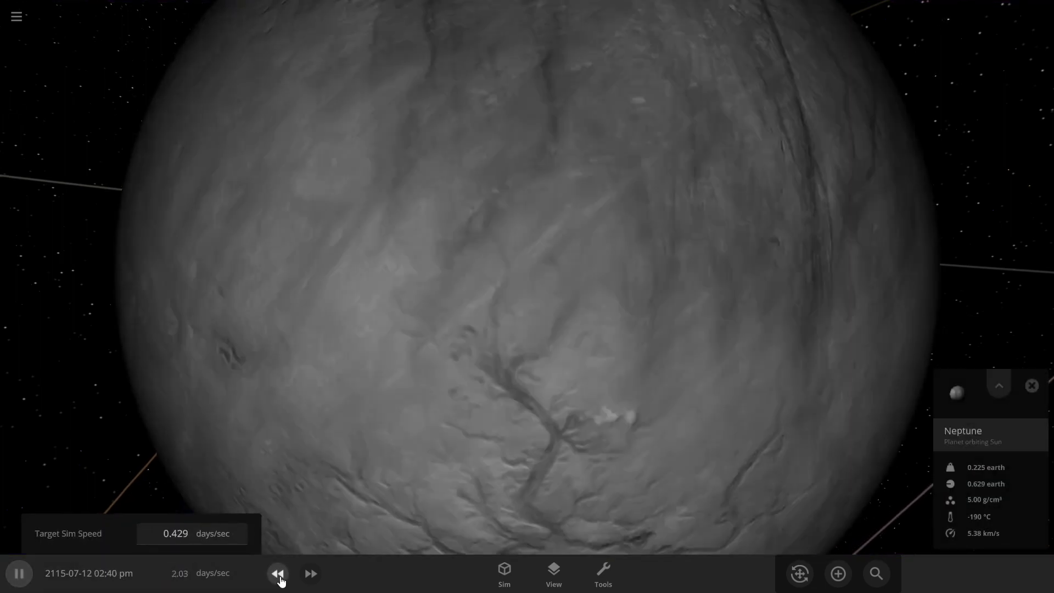
pyautogui.click(277, 573)
pyautogui.click(278, 574)
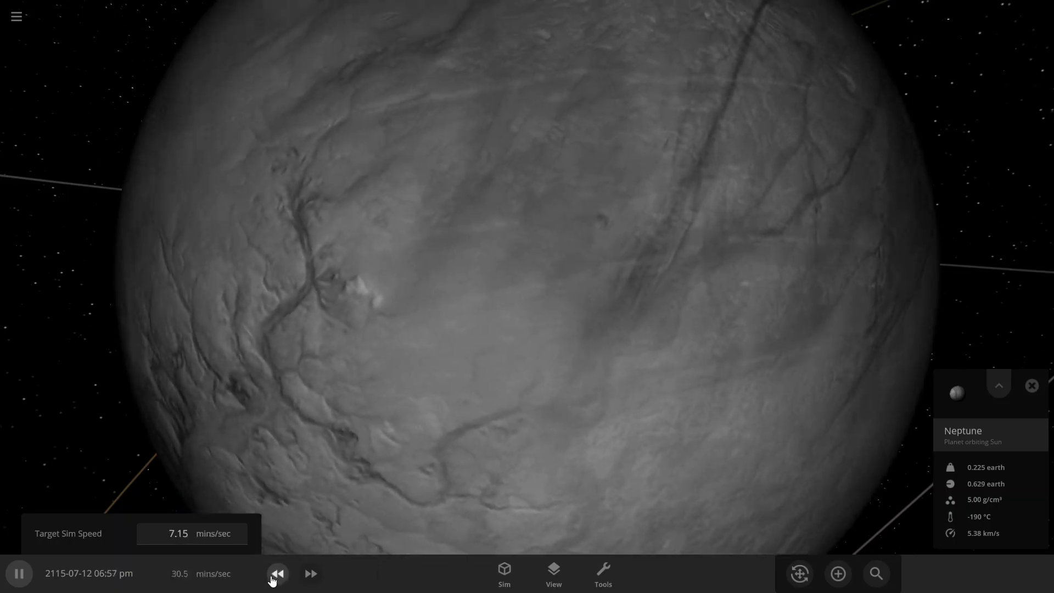
pyautogui.click(277, 573)
pyautogui.scroll(-5, 569, 230)
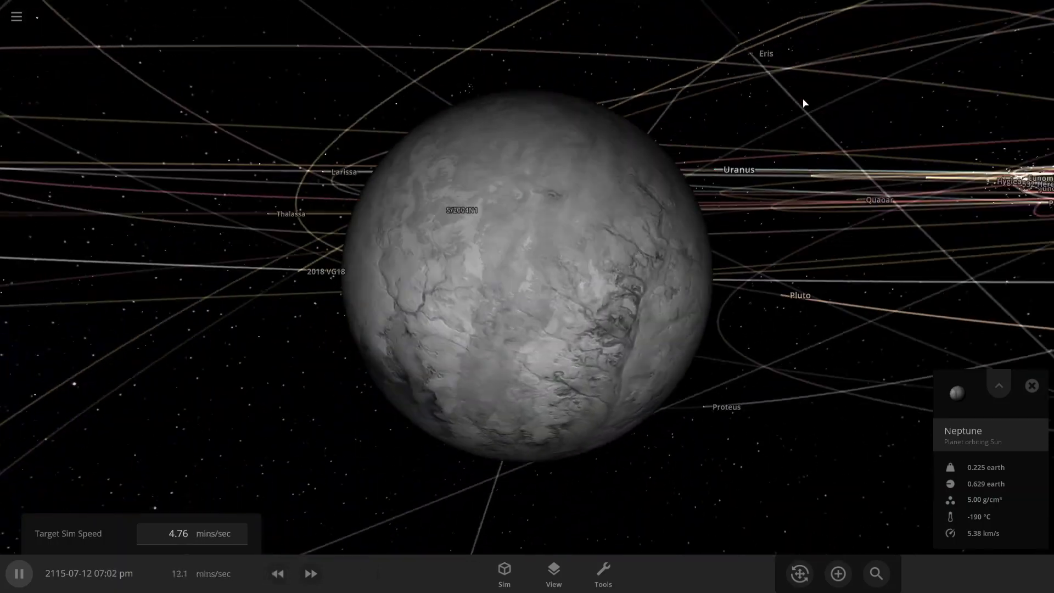
pyautogui.moveTo(804, 102)
pyautogui.mouseDown()
pyautogui.moveTo(705, 58)
pyautogui.moveTo(788, 122)
pyautogui.moveTo(931, 87)
pyautogui.moveTo(920, 383)
pyautogui.mouseUp()
pyautogui.click(999, 385)
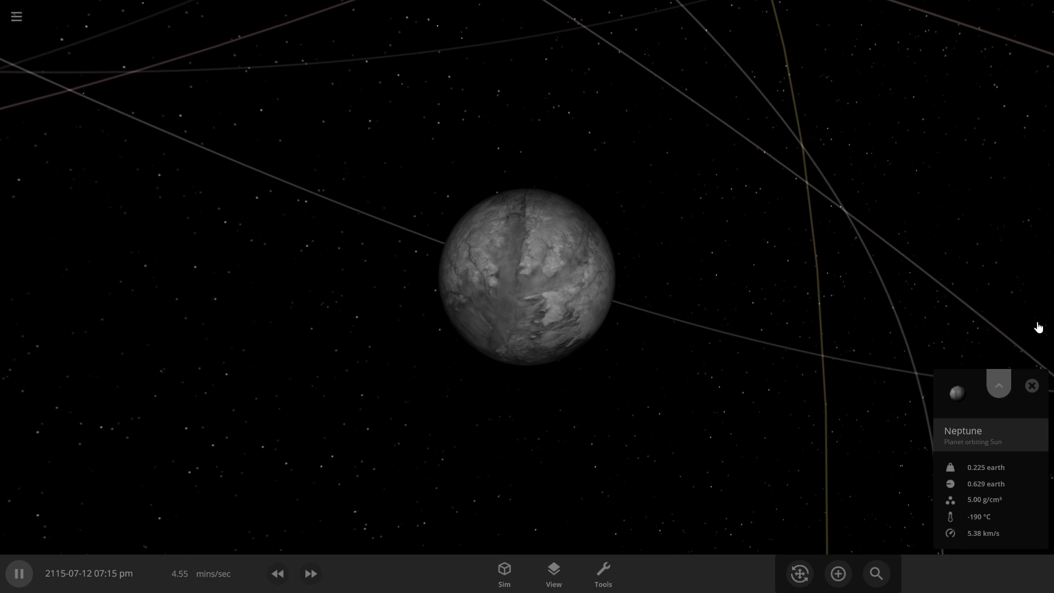
# Step: Leave Neptune from its Actions tab and fly the camera to Uranus
pyautogui.click(1033, 250)
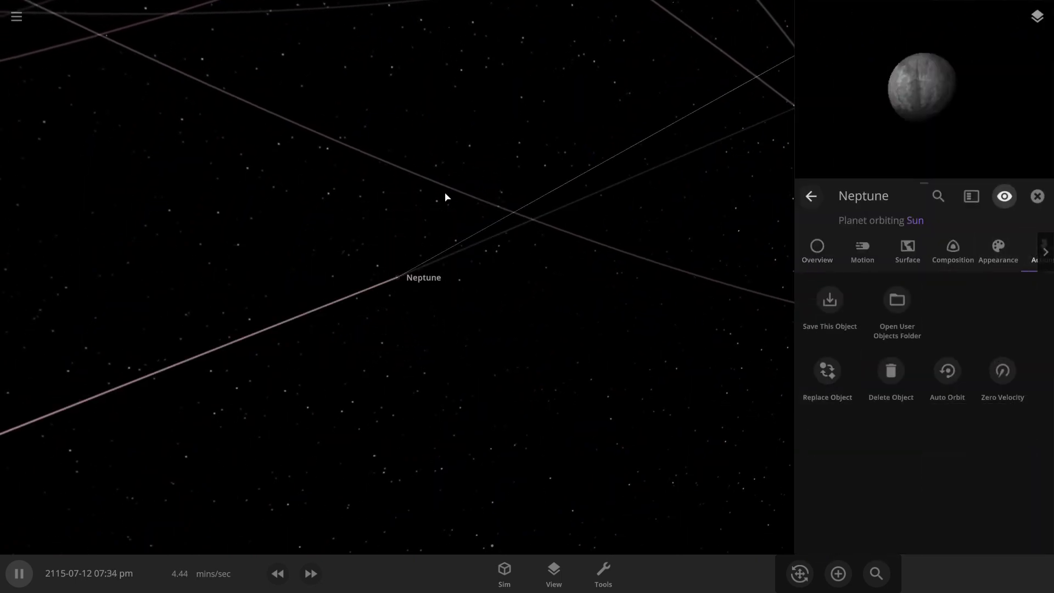
pyautogui.scroll(-5, 445, 197)
pyautogui.scroll(-5, 426, 203)
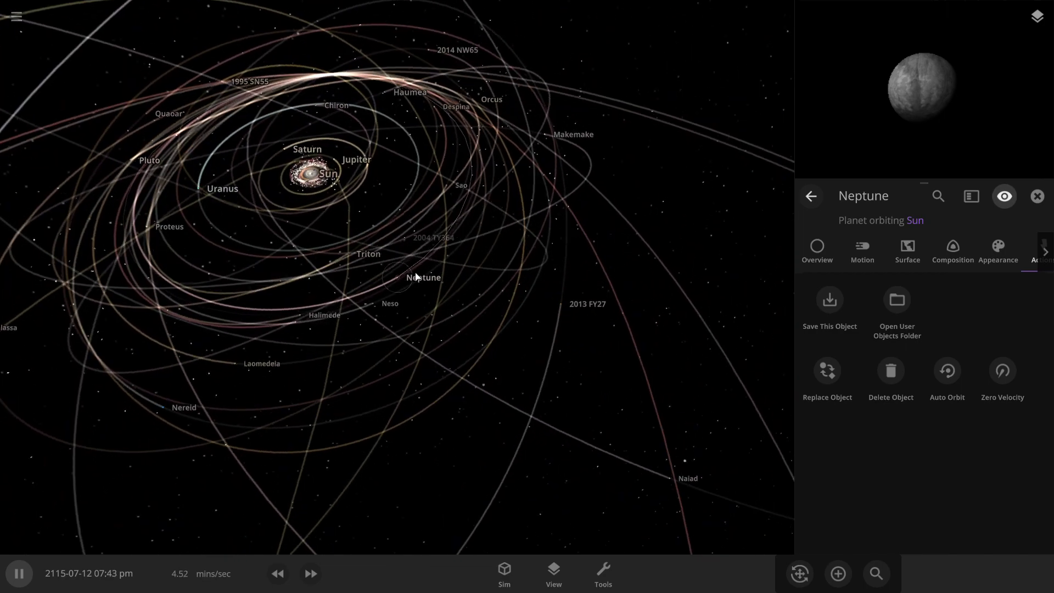
pyautogui.doubleClick(201, 185)
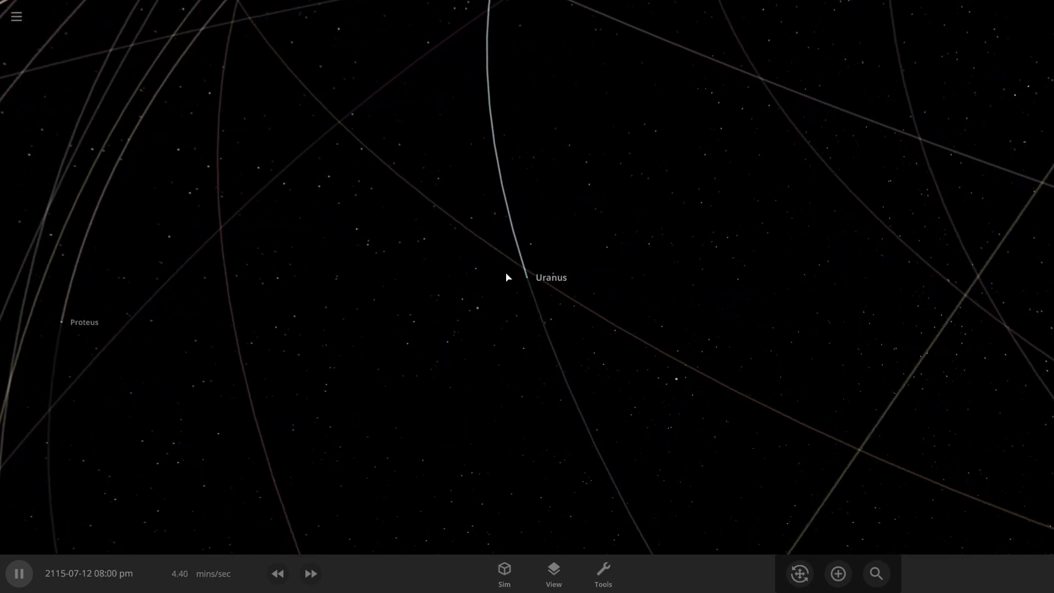
# Step: Add moons such as Miranda, Ariel, Umbriel and Puck to Uranus from its properties panel
pyautogui.click(527, 282)
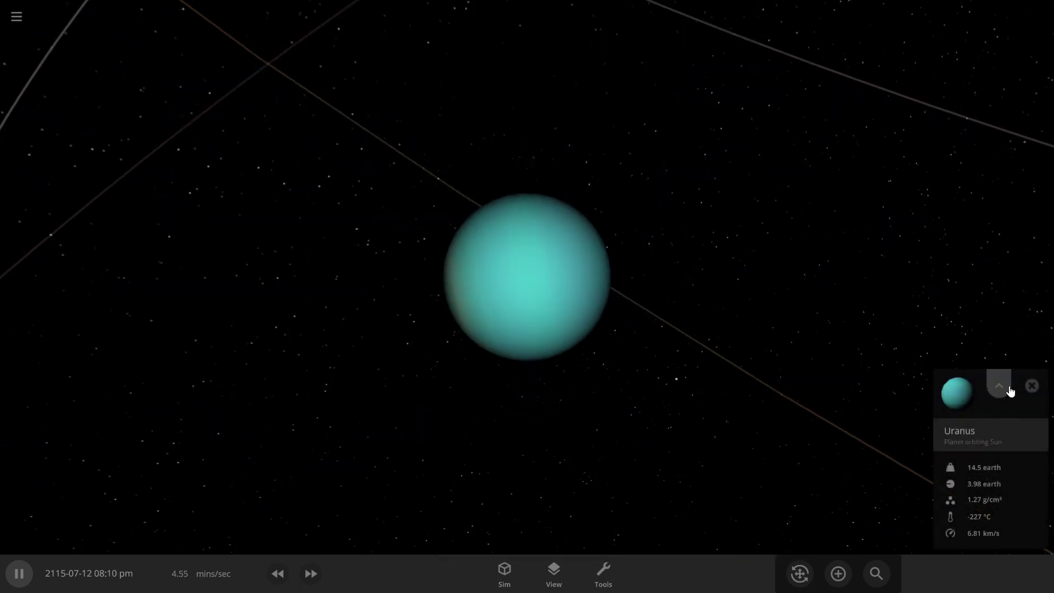
pyautogui.click(999, 385)
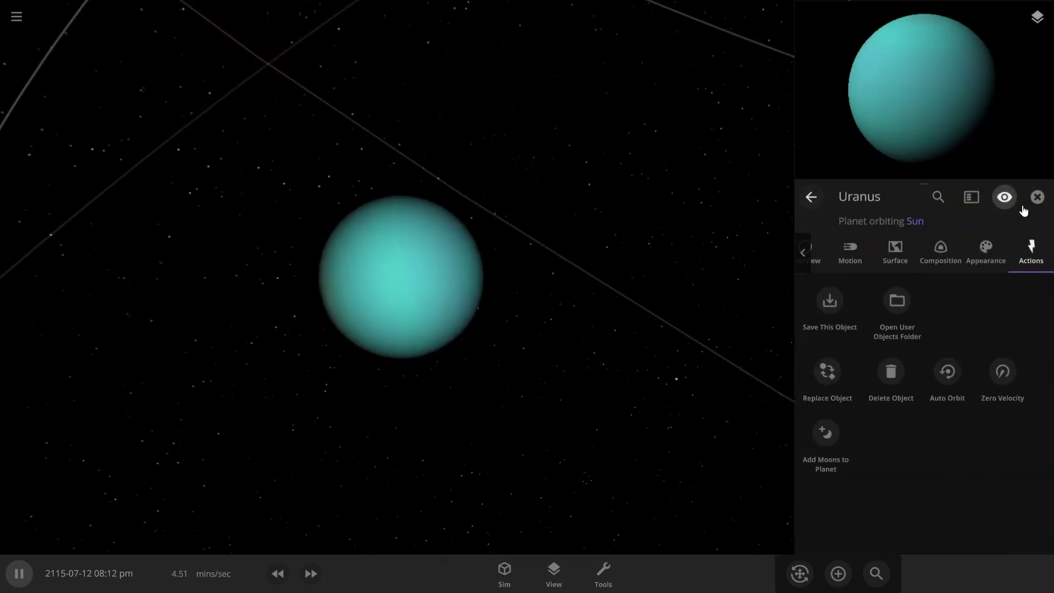
pyautogui.click(825, 432)
pyautogui.scroll(-5, 198, 395)
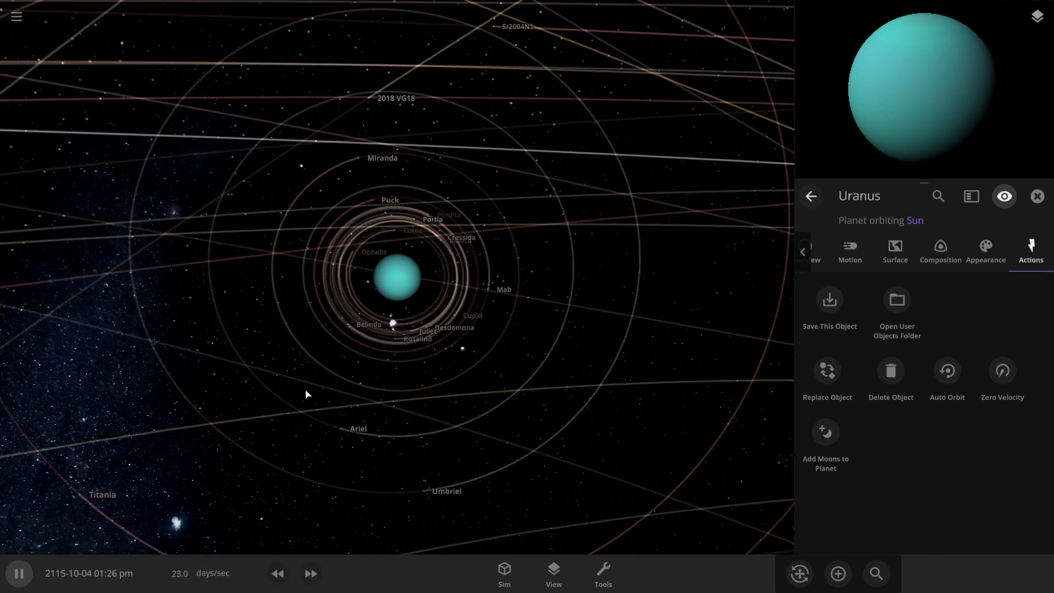
# Step: Close Uranus's panel, view its moon orbits face-on, and slow time to days per second
pyautogui.click(18, 573)
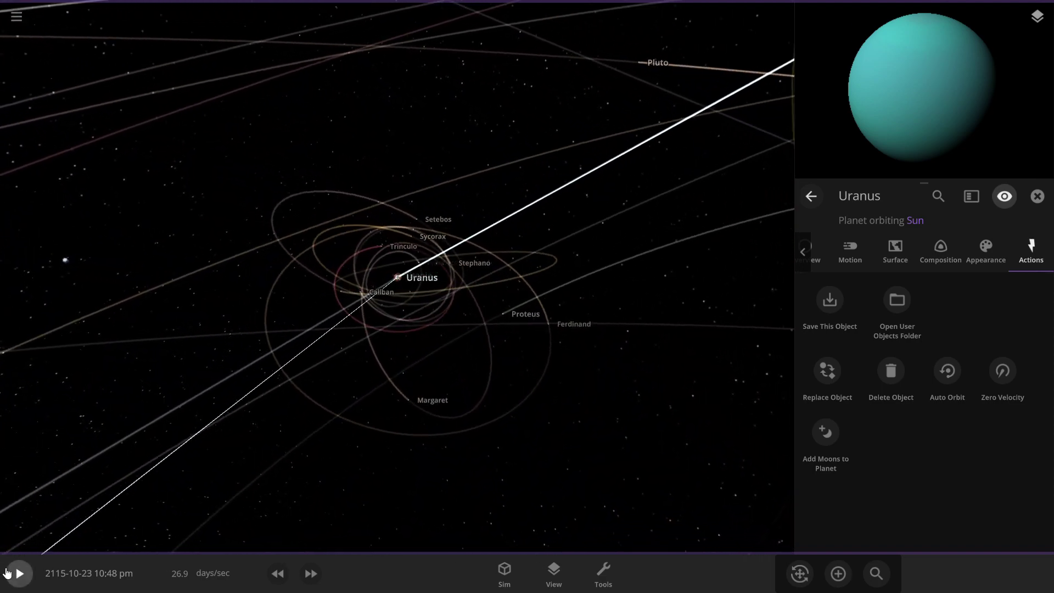
pyautogui.click(19, 573)
pyautogui.click(1036, 196)
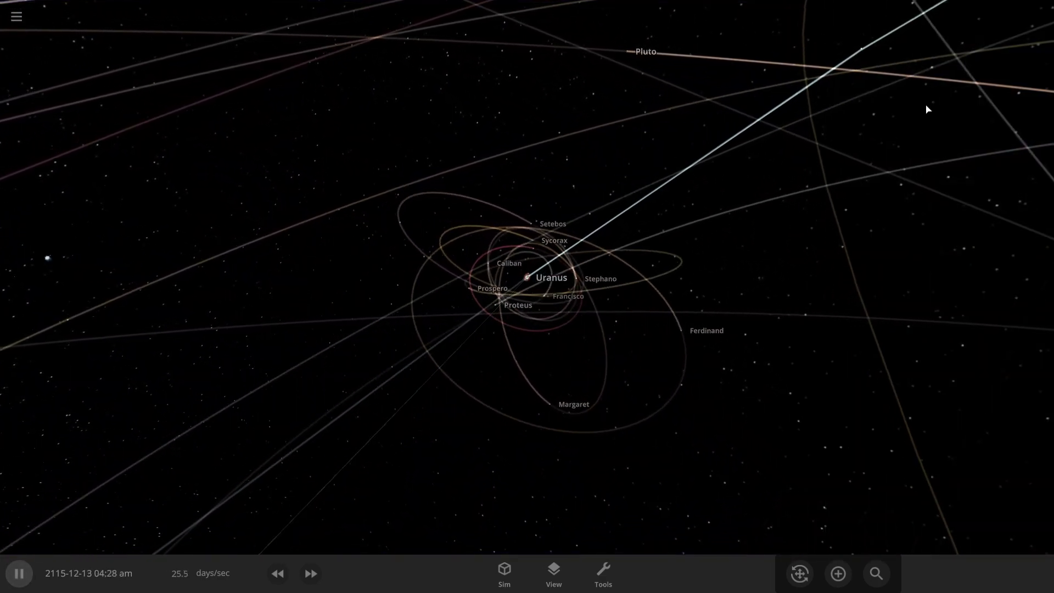
pyautogui.moveTo(712, 96); pyautogui.dragTo(730, 31)
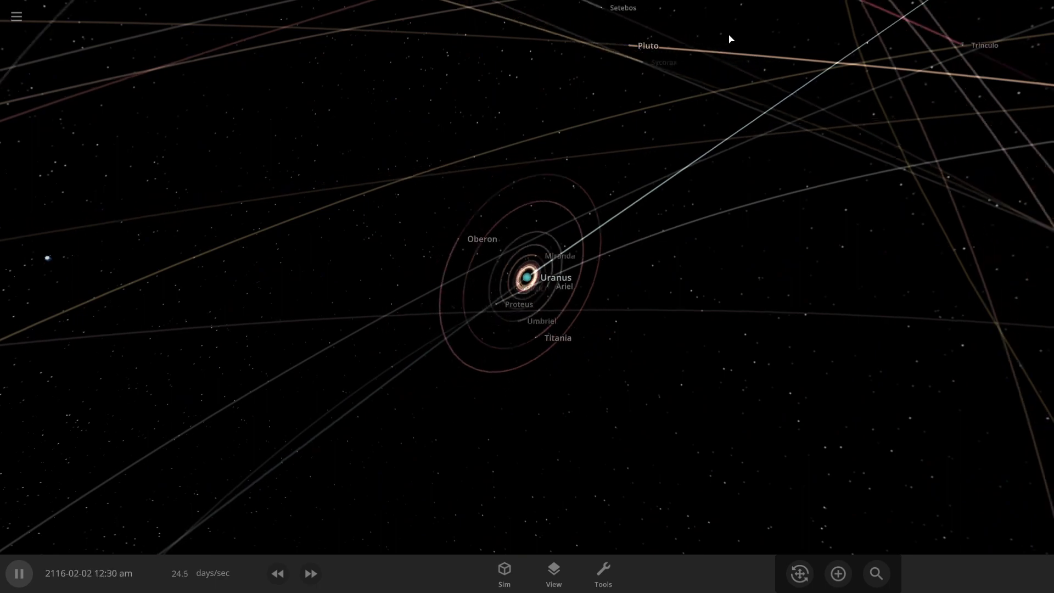
pyautogui.moveTo(716, 24)
pyautogui.mouseDown()
pyautogui.moveTo(845, 104)
pyautogui.moveTo(655, 63)
pyautogui.moveTo(729, 63)
pyautogui.moveTo(629, 66)
pyautogui.mouseUp()
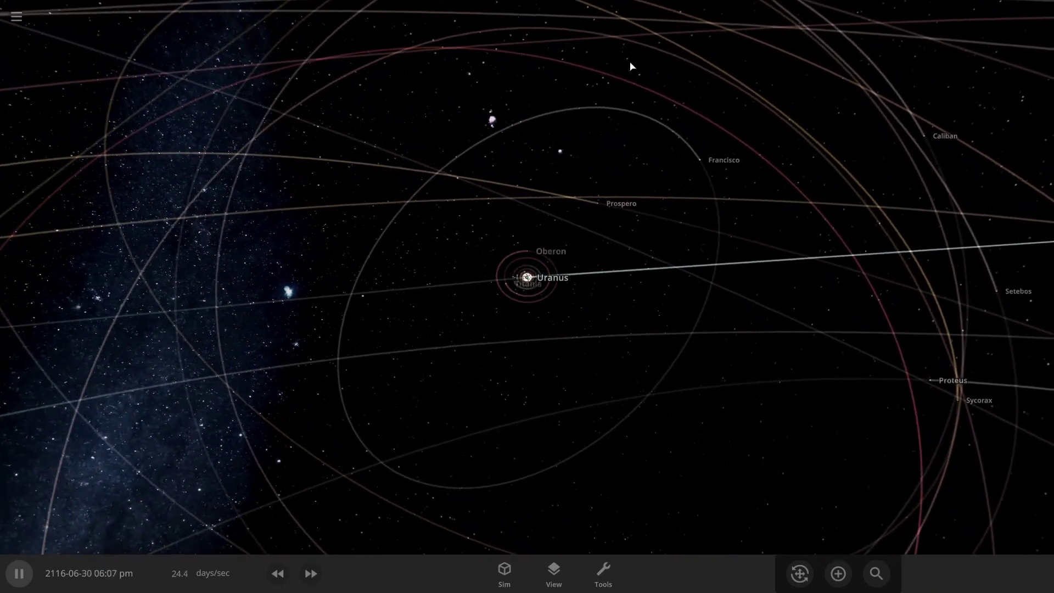
pyautogui.scroll(3, 632, 53)
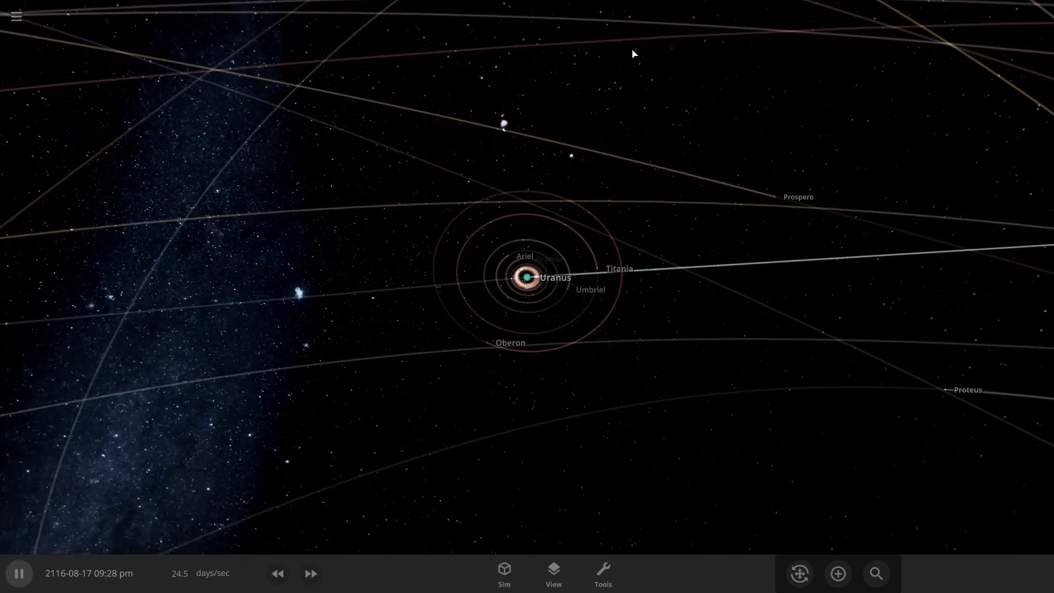
pyautogui.scroll(-5, 638, 41)
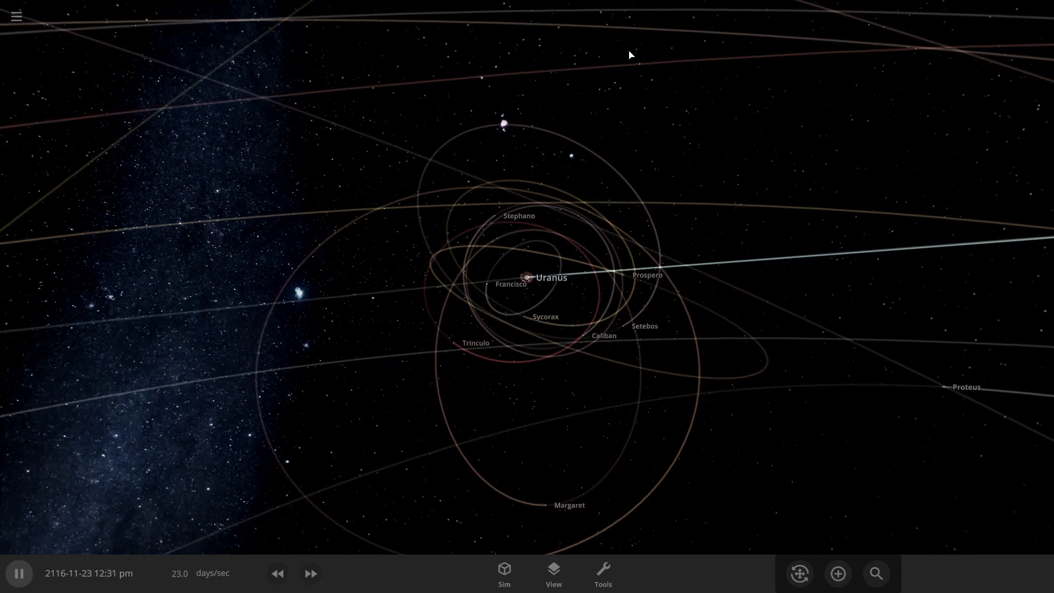
pyautogui.scroll(5, 772, 346)
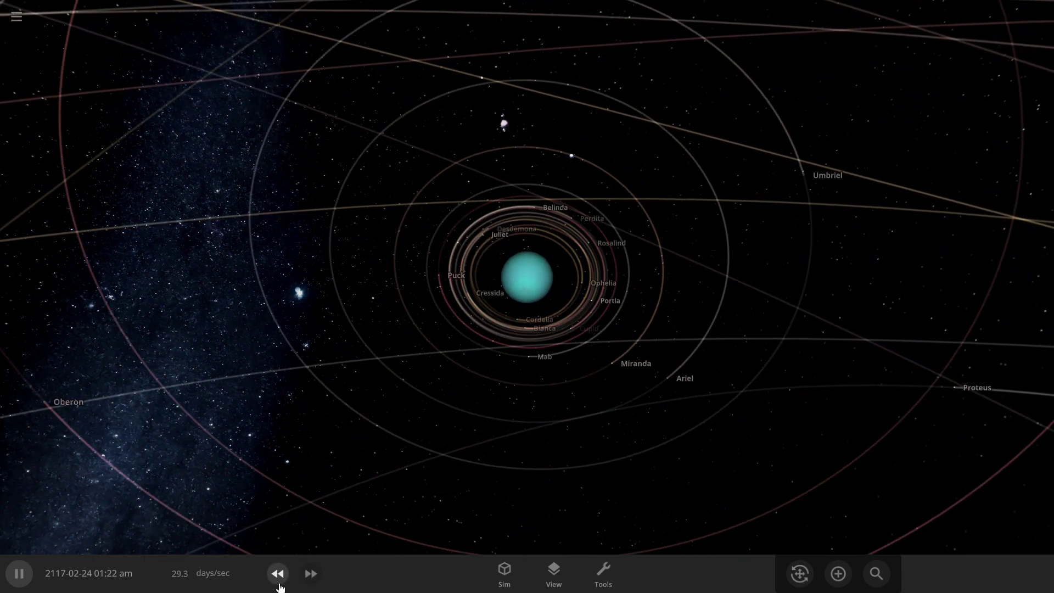
pyautogui.click(279, 582)
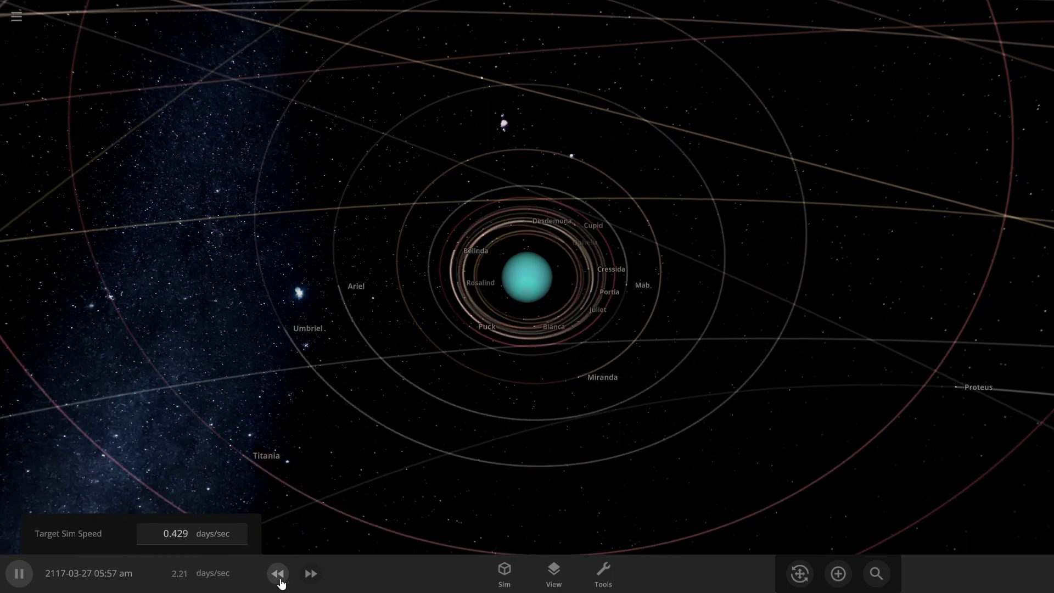
# Step: Choose Planet Nine from the object catalogue and launch it past Uranus
pyautogui.click(838, 574)
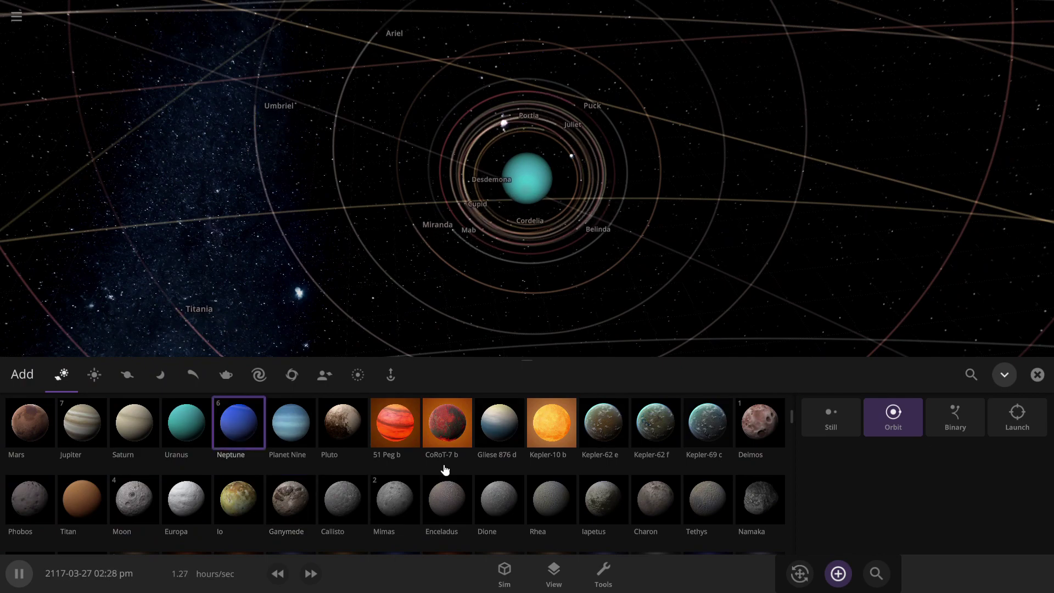
pyautogui.moveTo(800, 293); pyautogui.dragTo(449, 97)
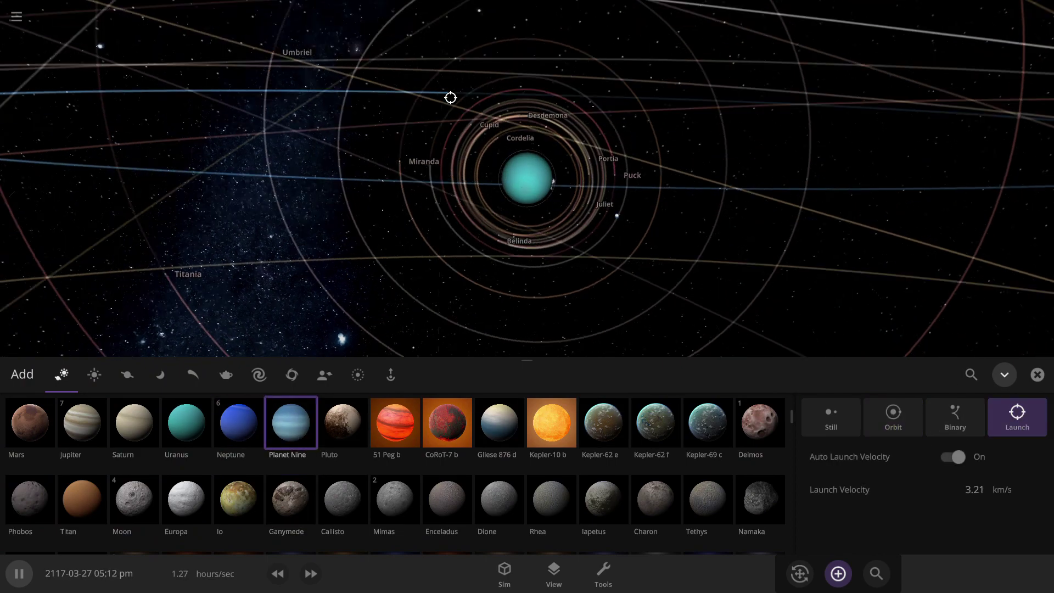
pyautogui.click(837, 574)
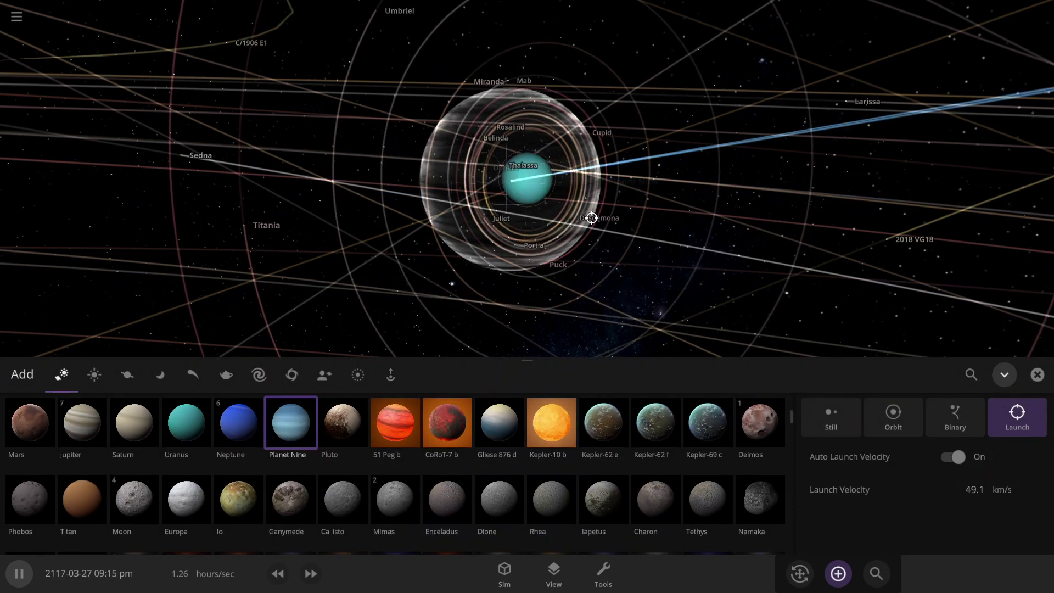
pyautogui.moveTo(591, 217); pyautogui.dragTo(798, 120)
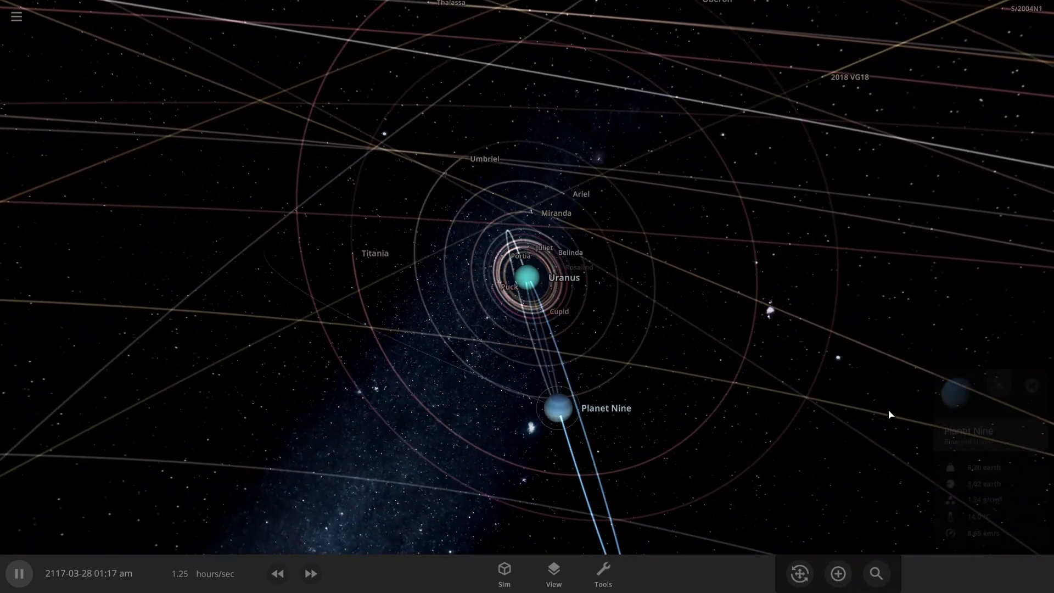
# Step: Open Uranus's Overview properties and start replacing its 17.4-hour rotational period
pyautogui.click(999, 384)
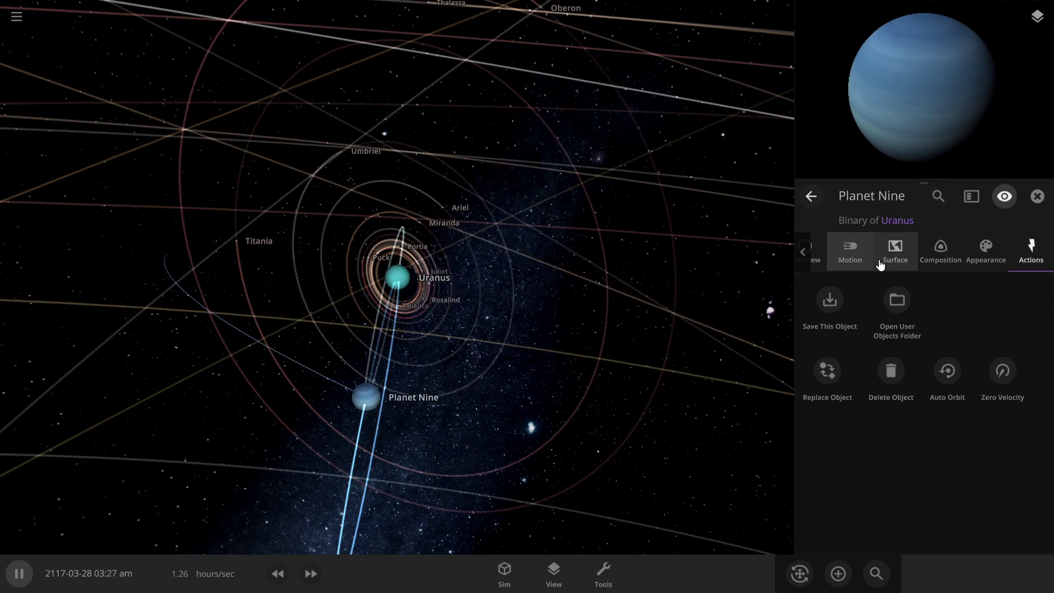
pyautogui.scroll(-3, 929, 383)
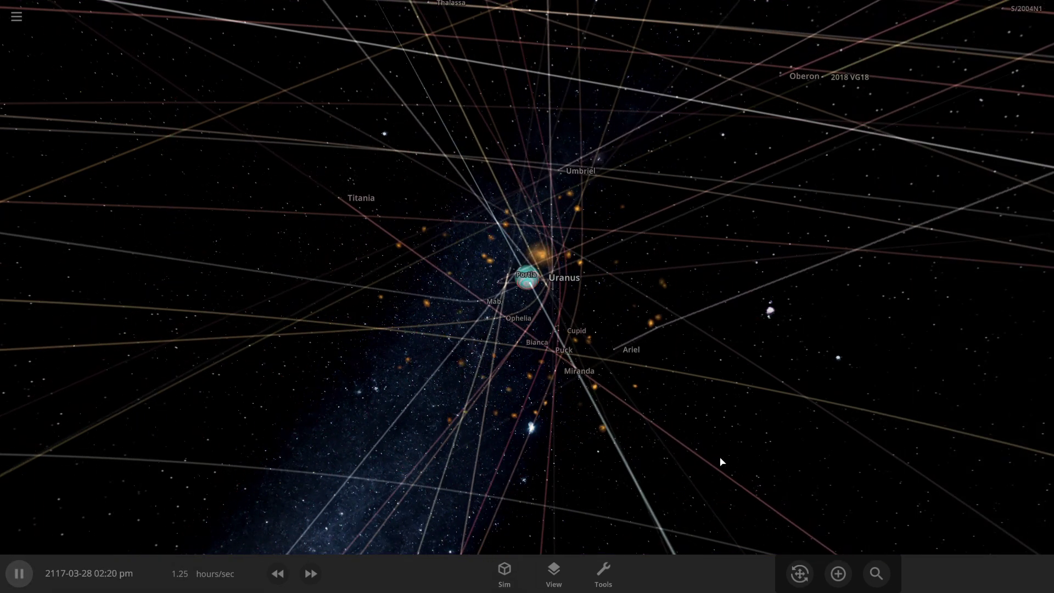
pyautogui.scroll(5, 539, 367)
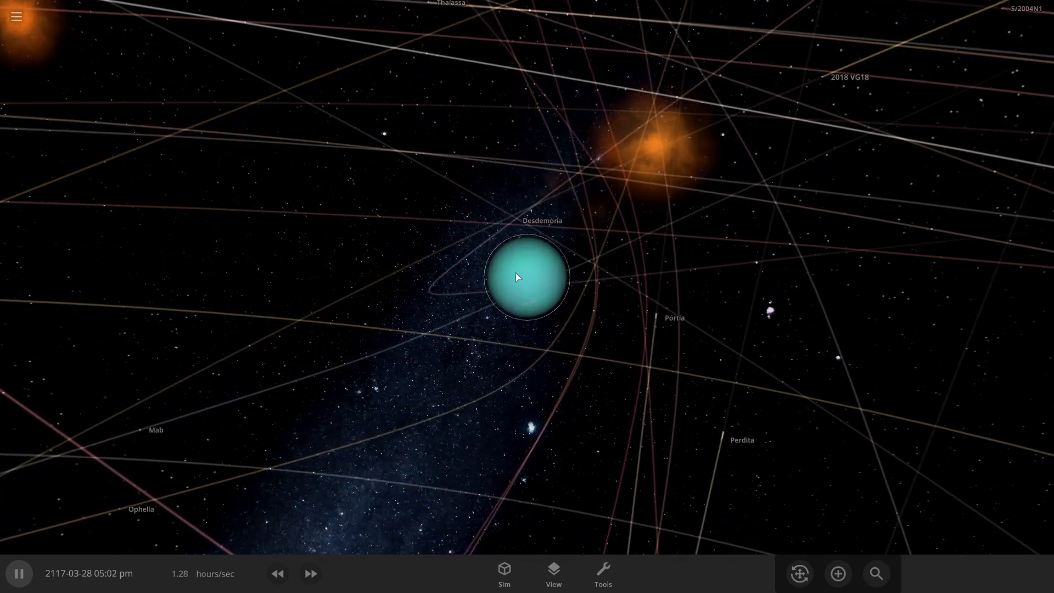
pyautogui.click(517, 272)
pyautogui.click(998, 386)
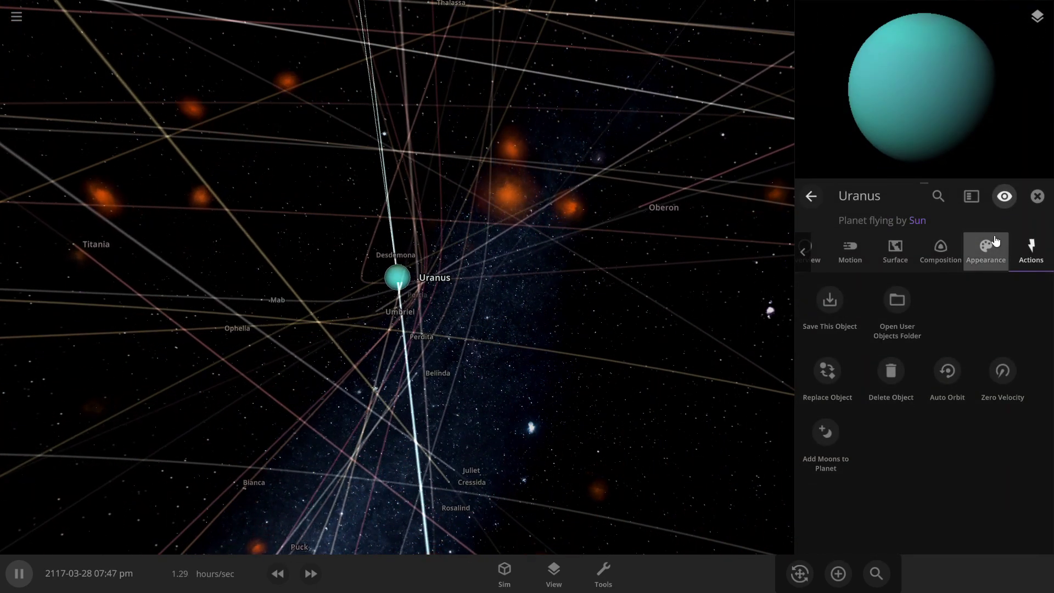
pyautogui.click(986, 250)
pyautogui.click(813, 257)
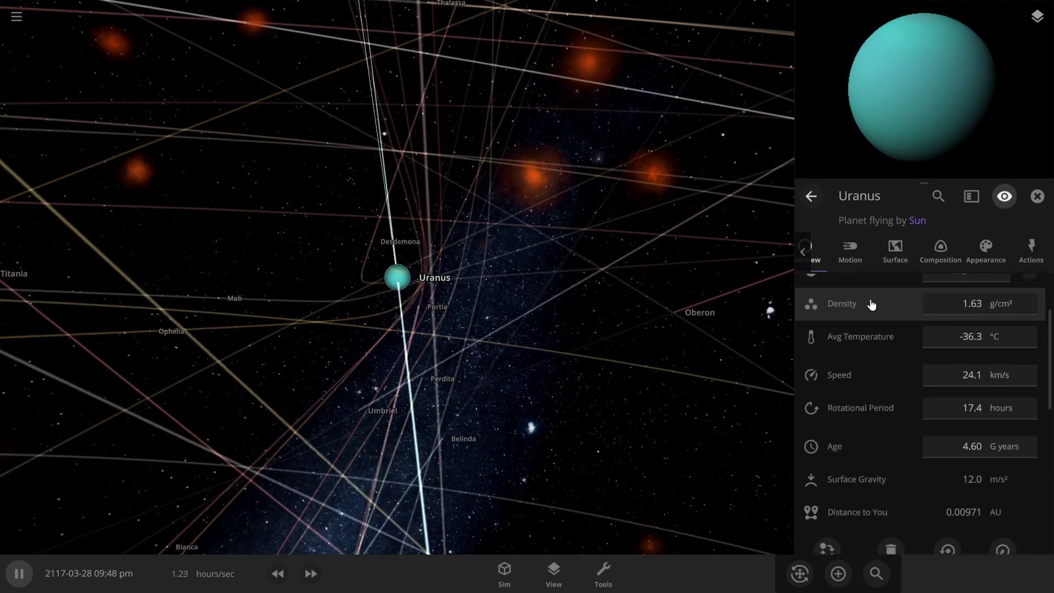
pyautogui.scroll(-2, 871, 305)
pyautogui.scroll(1, 870, 304)
pyautogui.scroll(1, 870, 302)
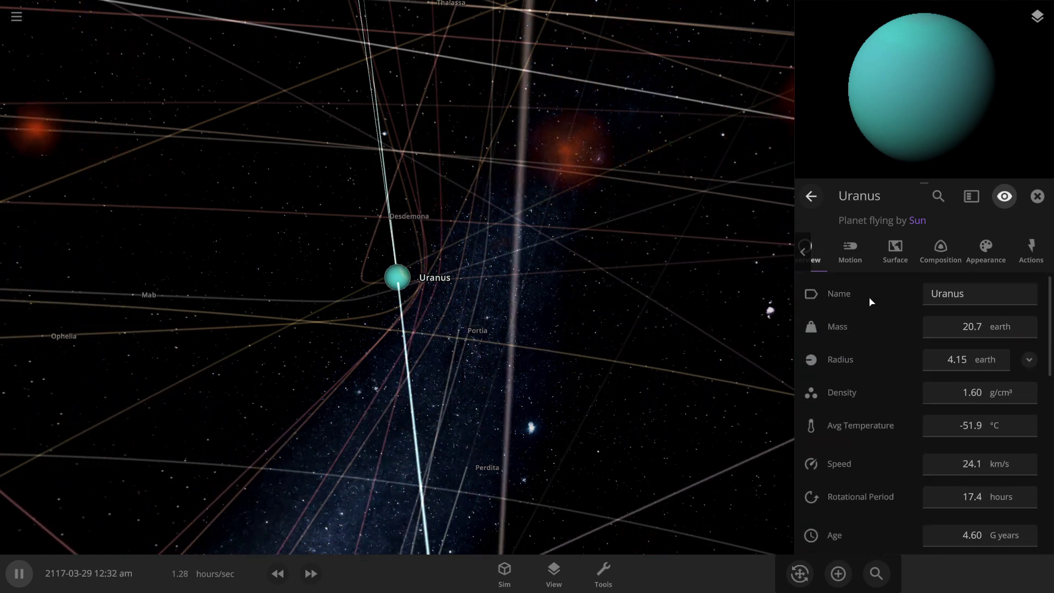
pyautogui.scroll(-1, 893, 303)
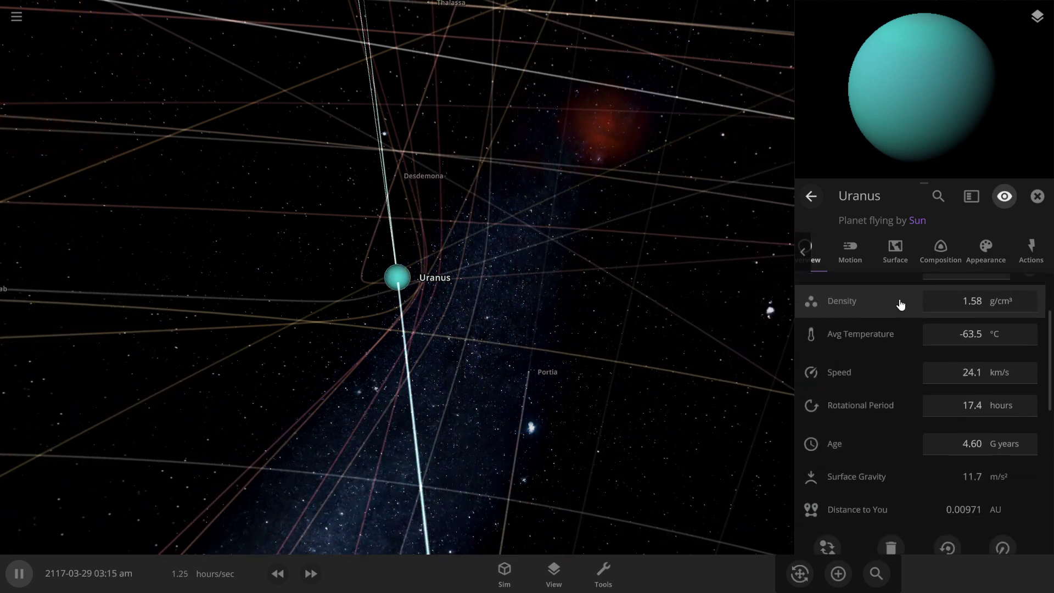
pyautogui.click(979, 413)
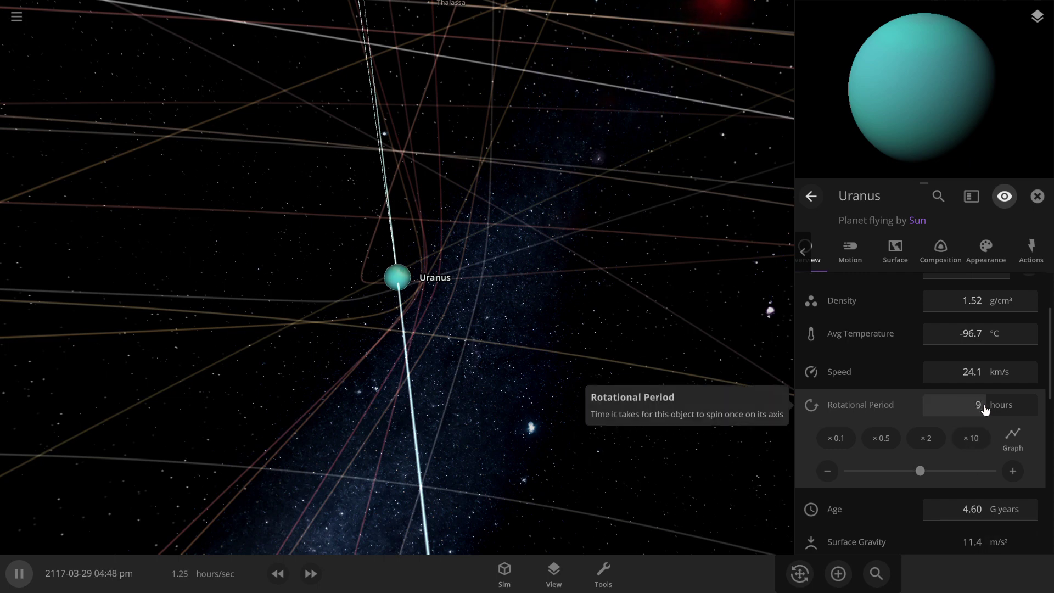
# Step: Apply Uranus's faster spin, focus on its grey core, pause, and pull back over the debris orbits
pyautogui.press('Return')
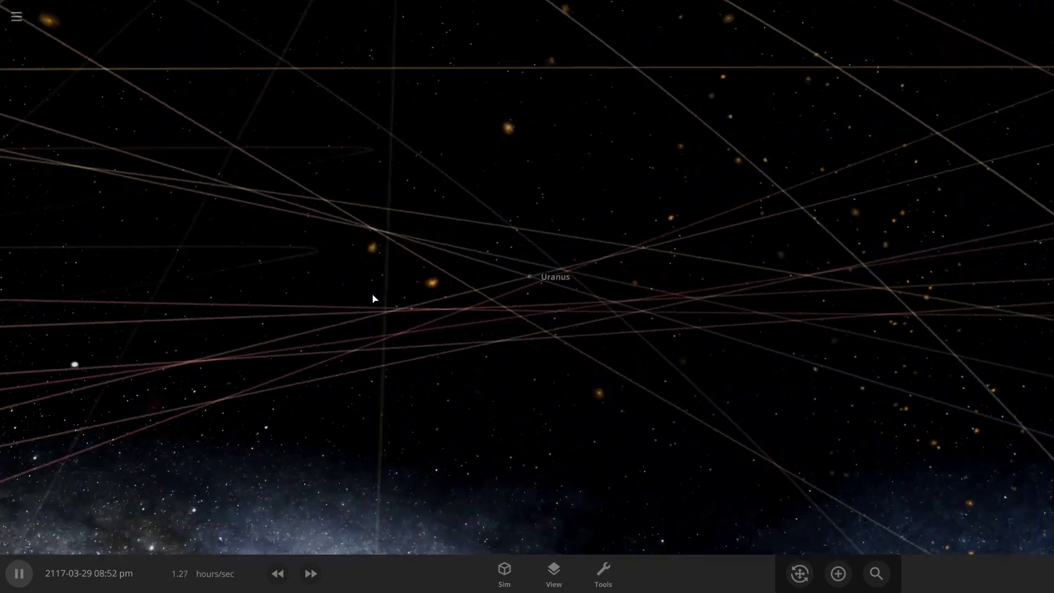
pyautogui.doubleClick(530, 276)
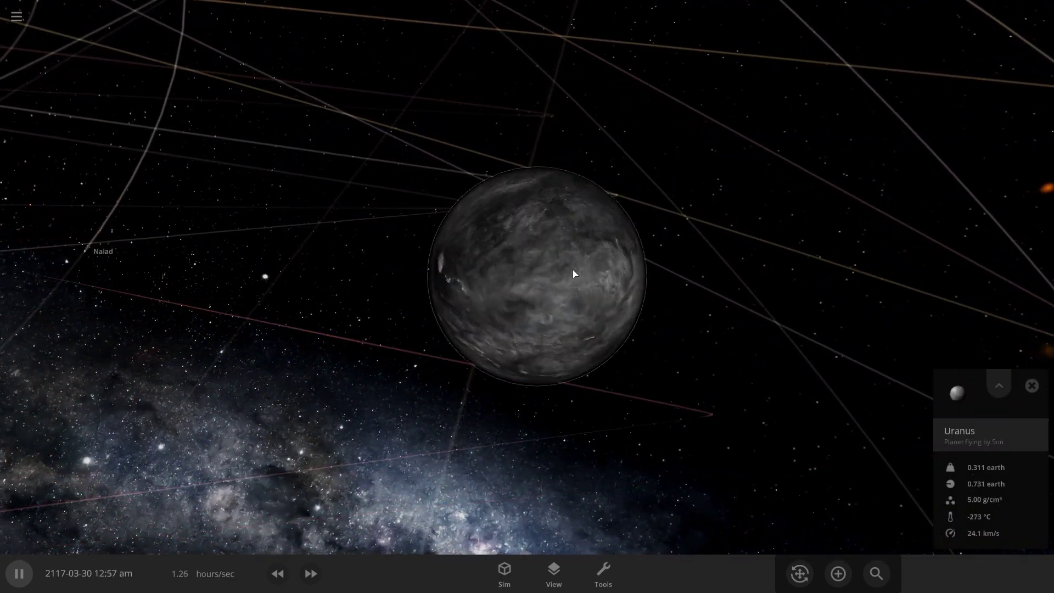
pyautogui.press('space')
pyautogui.scroll(-5, 635, 200)
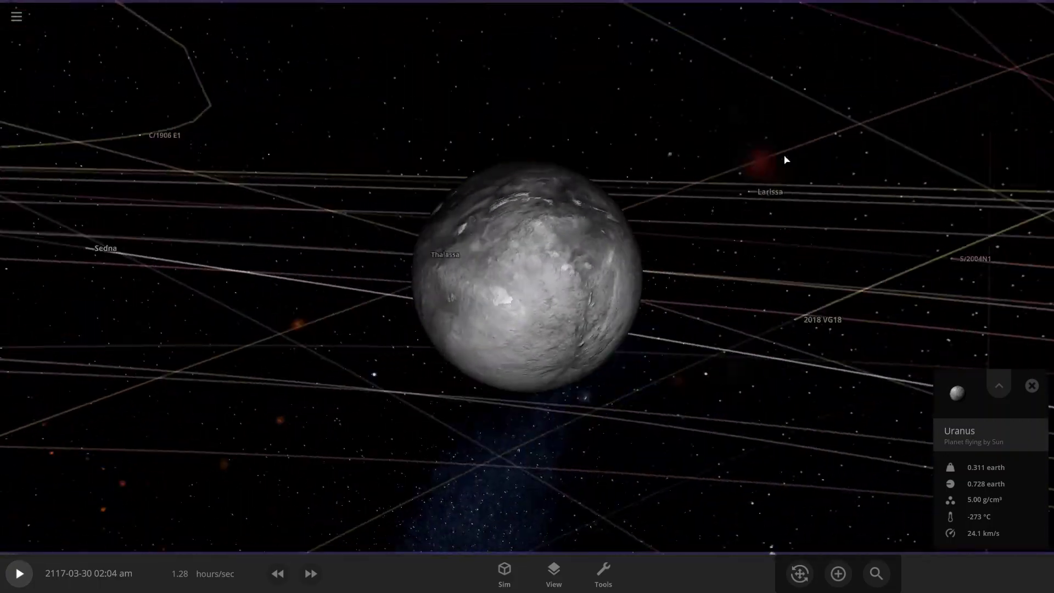
pyautogui.scroll(-5, 866, 338)
pyautogui.moveTo(866, 338); pyautogui.dragTo(565, 247)
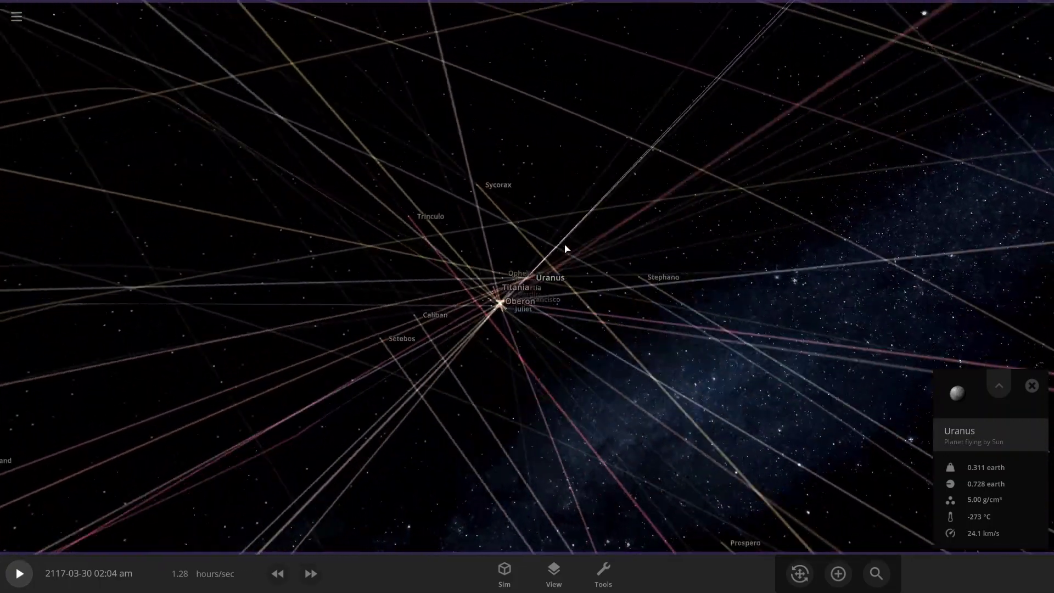
pyautogui.scroll(-5, 565, 248)
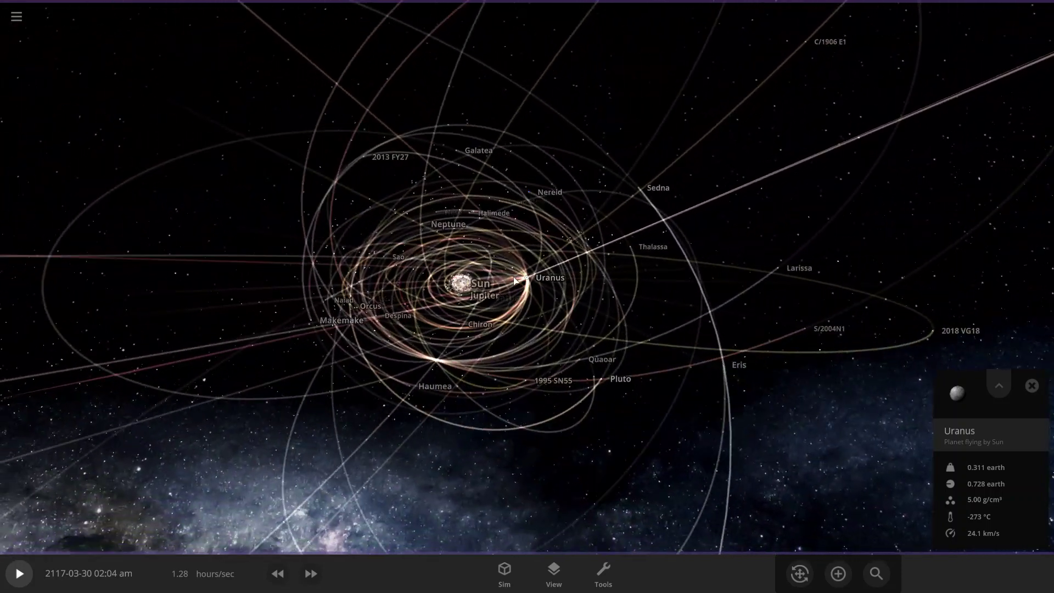
pyautogui.scroll(5, 513, 281)
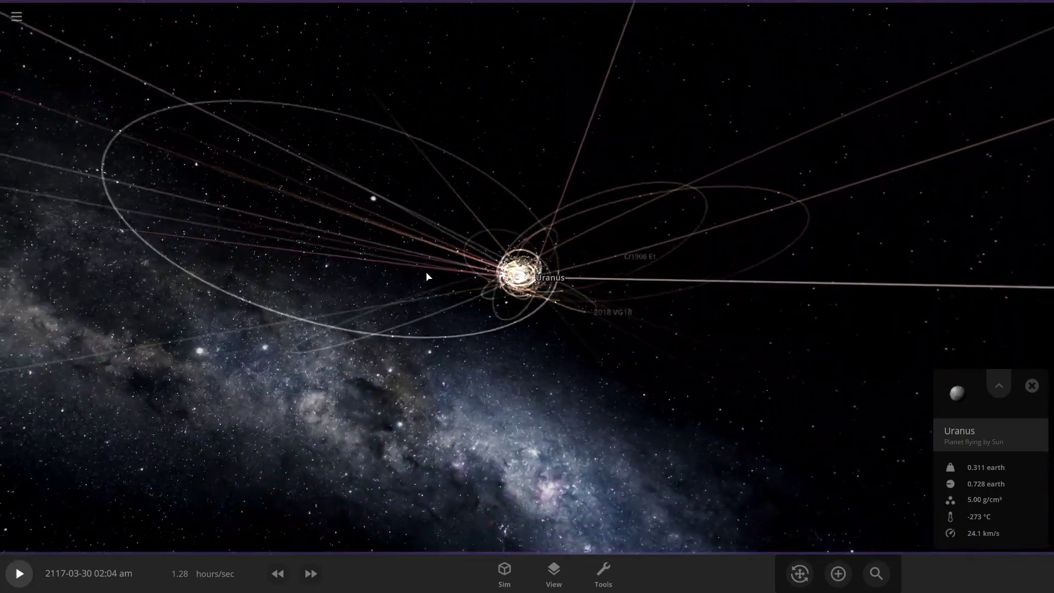
pyautogui.scroll(3, 513, 233)
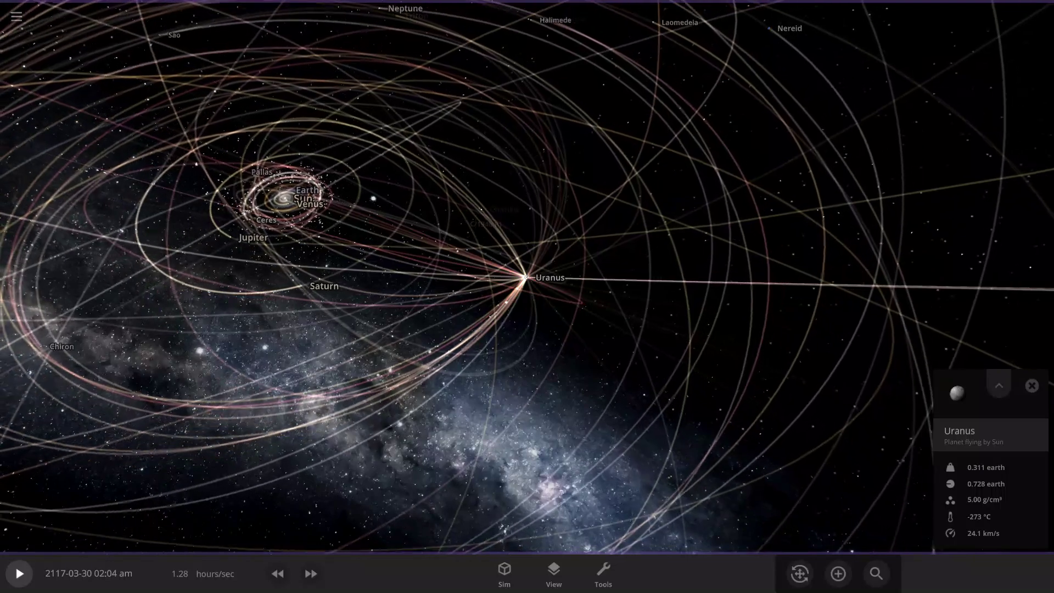